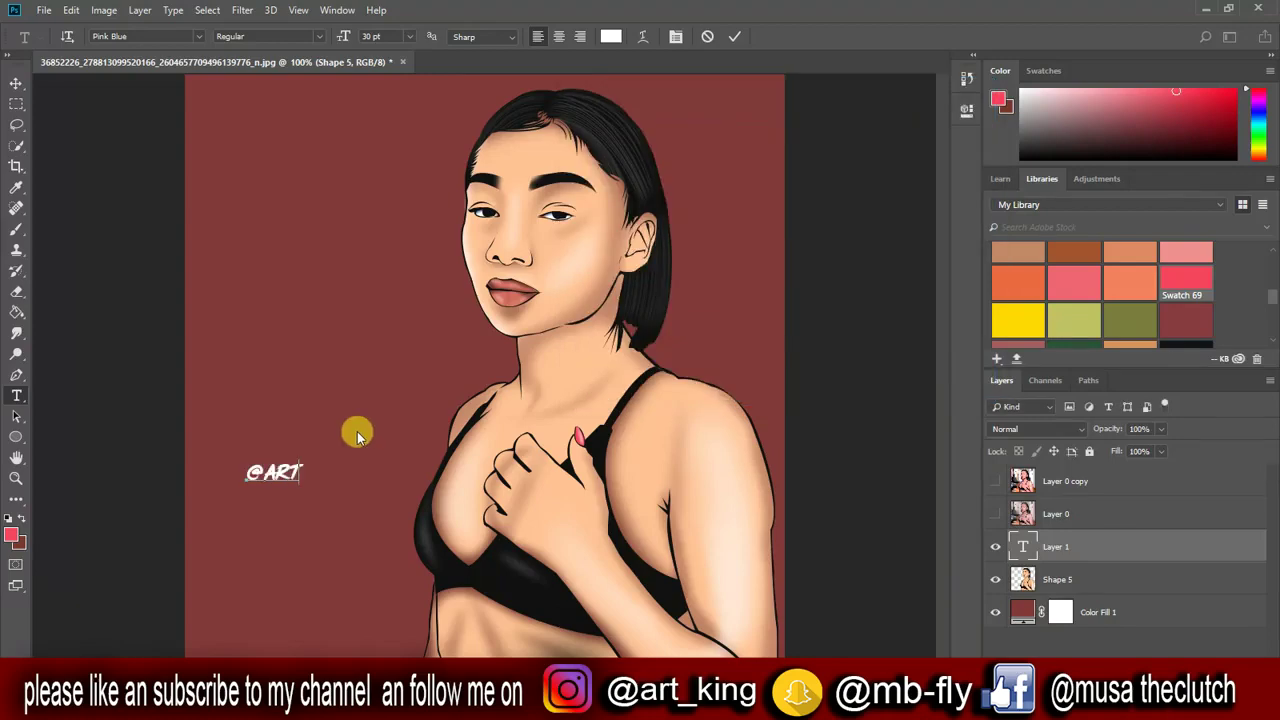
# - Change the signature text to a different font
pyautogui.write('14')
pyautogui.moveTo(354, 472); pyautogui.dragTo(229, 462)
pyautogui.click(186, 36)
pyautogui.click(200, 90)
pyautogui.click(198, 36)
pyautogui.press('Escape')
pyautogui.hotkey('ctrl', 'Return')
# - Rotate the signature upright and stretch it taller beside the body
pyautogui.hotkey('ctrl', 't')
pyautogui.moveTo(486, 434)
pyautogui.mouseDown()
pyautogui.moveTo(370, 512)
pyautogui.moveTo(360, 491)
pyautogui.mouseUp()
pyautogui.moveTo(391, 443); pyautogui.dragTo(410, 452)
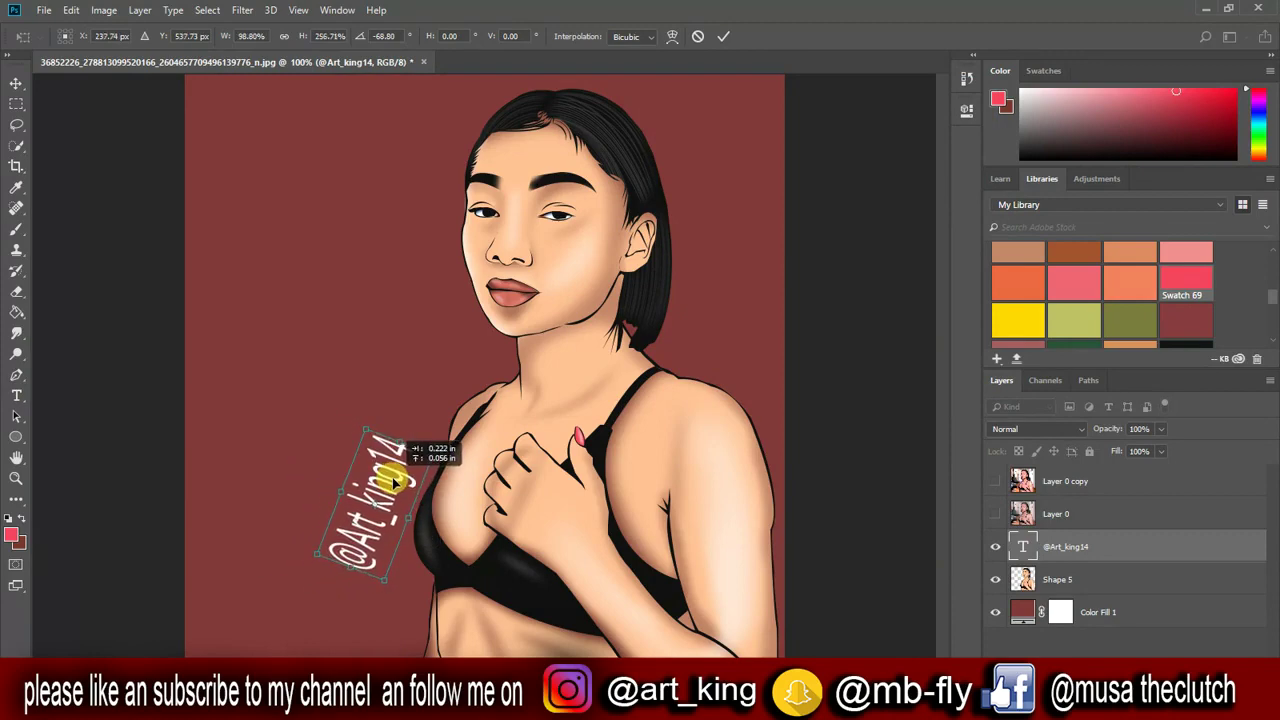
# - Give the signature a drop shadow and a yellow-orange gradient overlay
pyautogui.rightClick(1085, 540)
pyautogui.click(1100, 14)
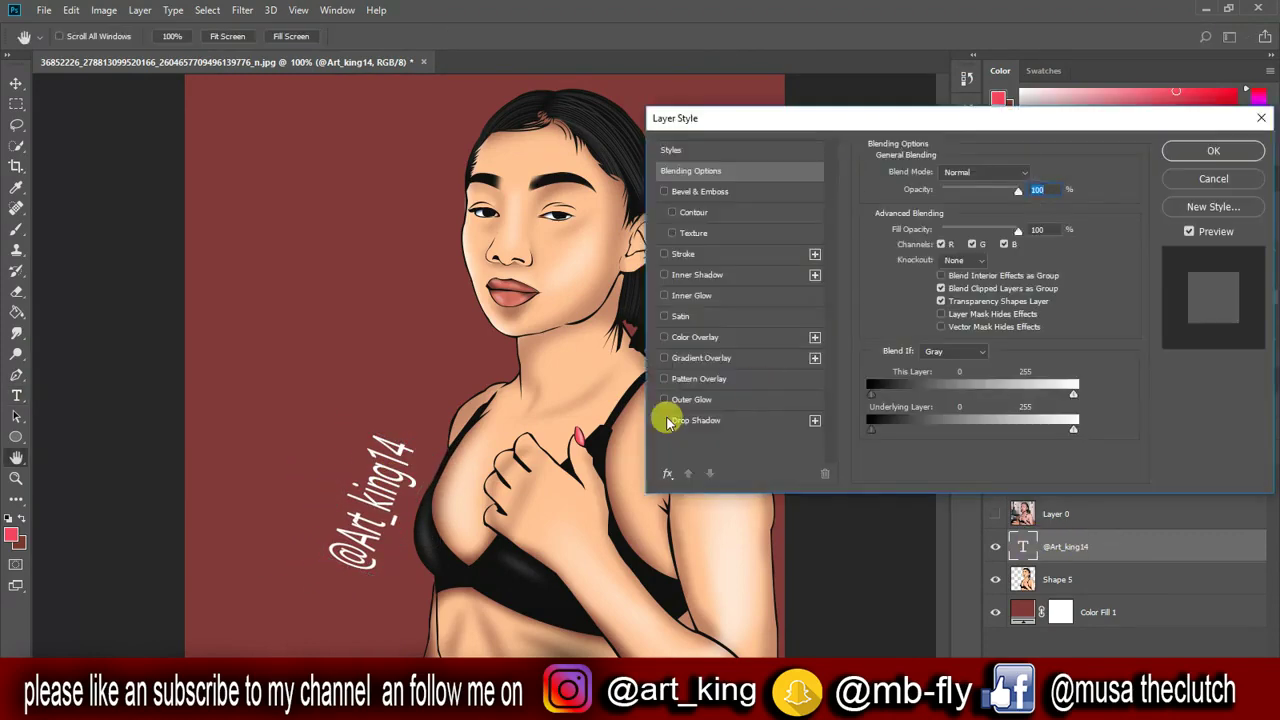
pyautogui.click(696, 420)
pyautogui.moveTo(943, 278); pyautogui.dragTo(938, 285)
pyautogui.click(701, 357)
pyautogui.click(1020, 206)
pyautogui.click(851, 251)
pyautogui.click(1213, 150)
# - Add a new empty layer and fill it with a gradient
pyautogui.hotkey('ctrl', 'shift', 'alt', 'n')
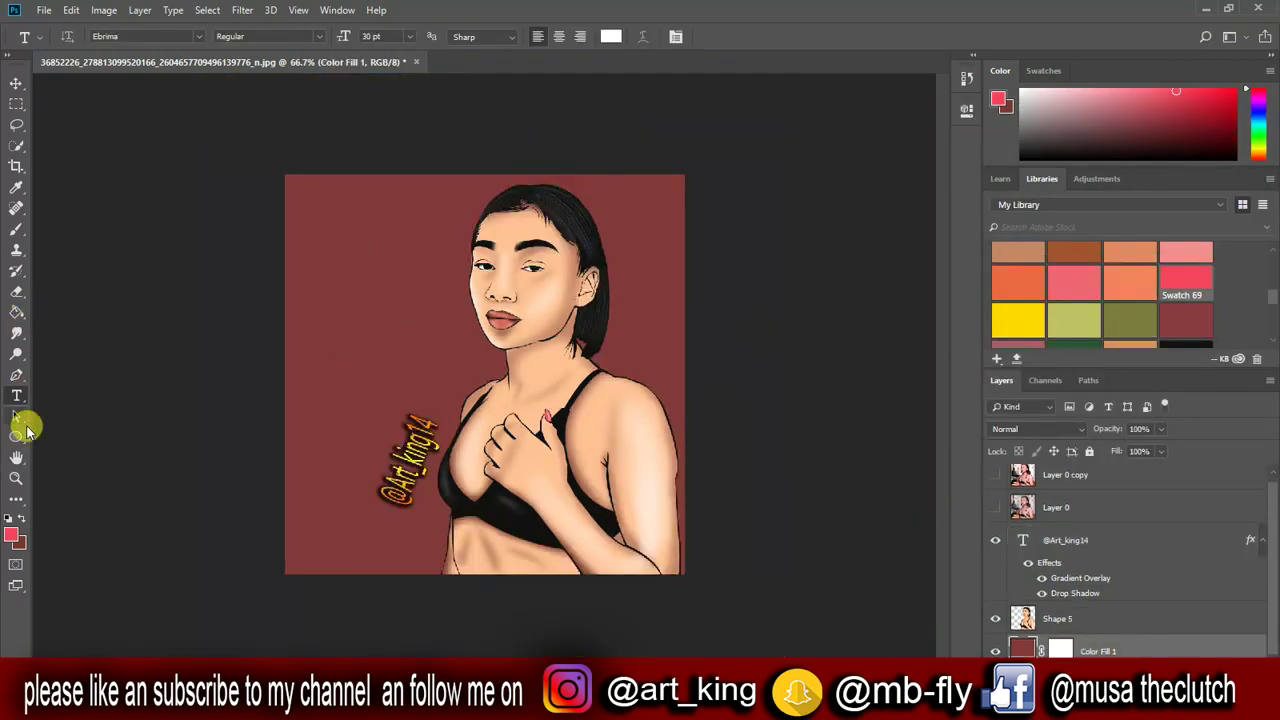
pyautogui.click(16, 310)
pyautogui.moveTo(286, 177); pyautogui.dragTo(579, 176)
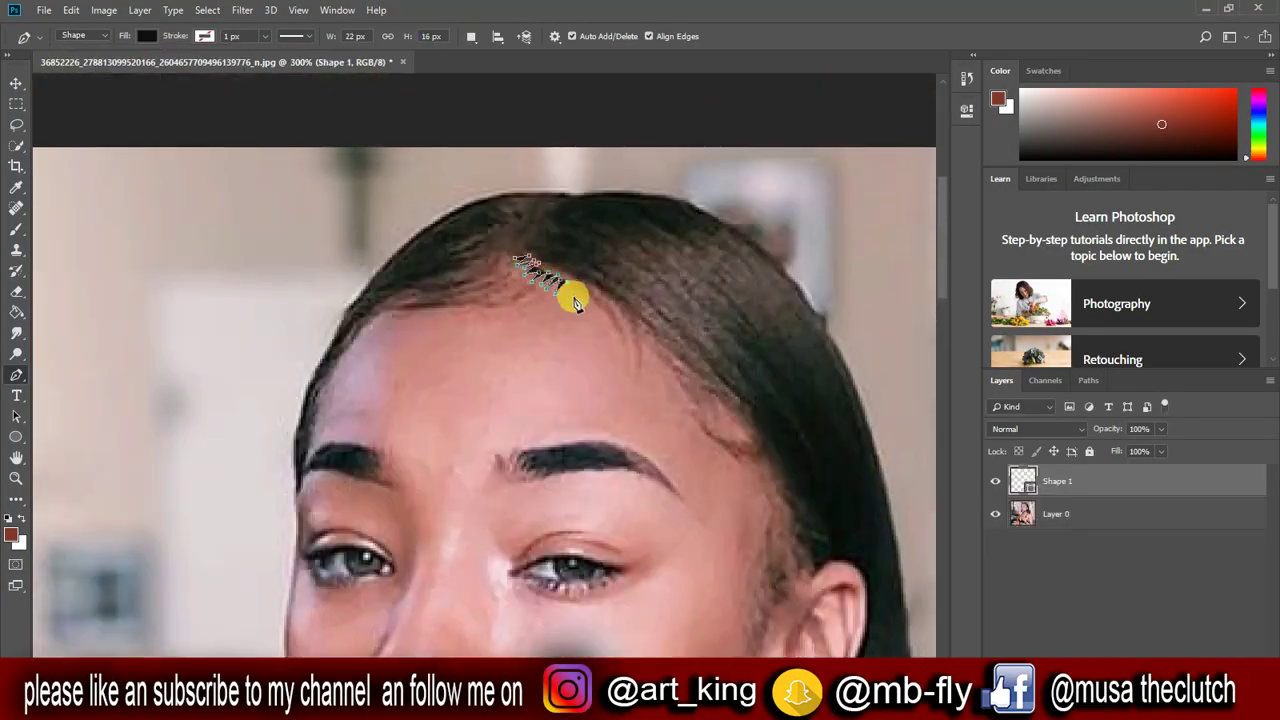
# - Trace the hair strand toward the ear and move Shape 1 below Layer 0
pyautogui.moveTo(626, 390); pyautogui.dragTo(652, 368)
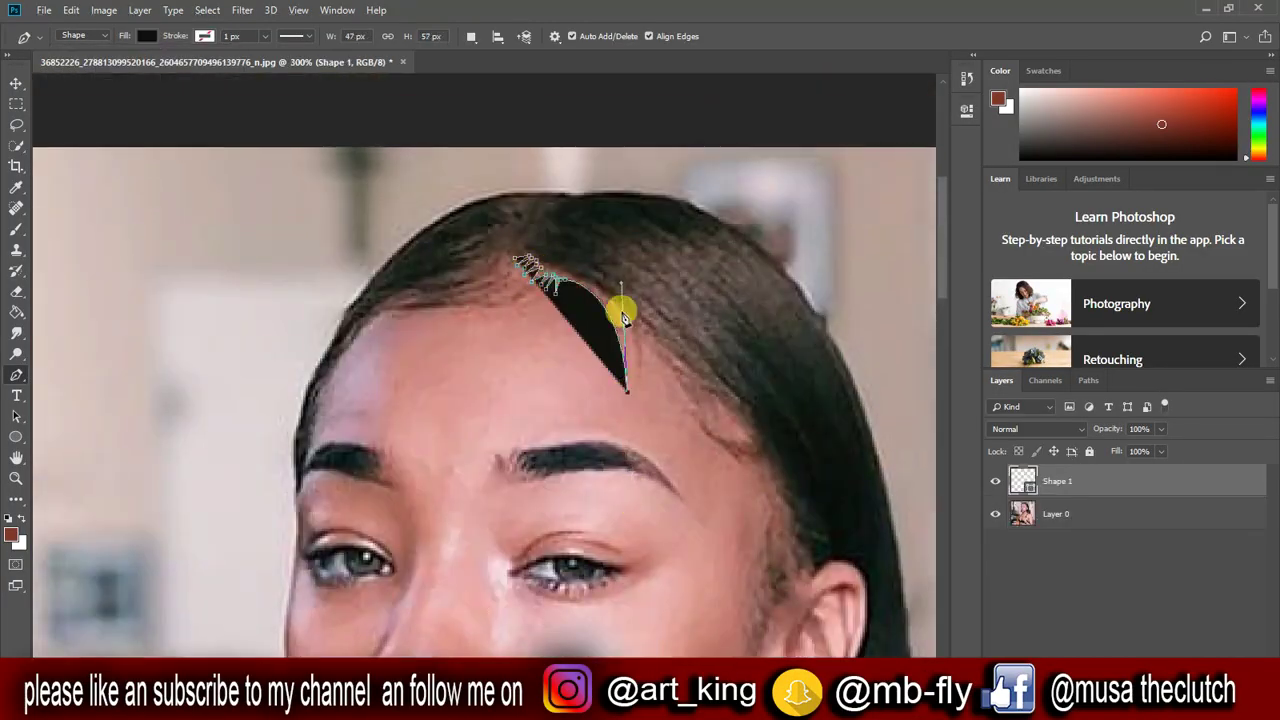
pyautogui.moveTo(700, 402)
pyautogui.mouseDown()
pyautogui.moveTo(751, 449)
pyautogui.moveTo(770, 507)
pyautogui.moveTo(777, 434)
pyautogui.moveTo(810, 480)
pyautogui.mouseUp()
pyautogui.scroll(-2, 770, 507)
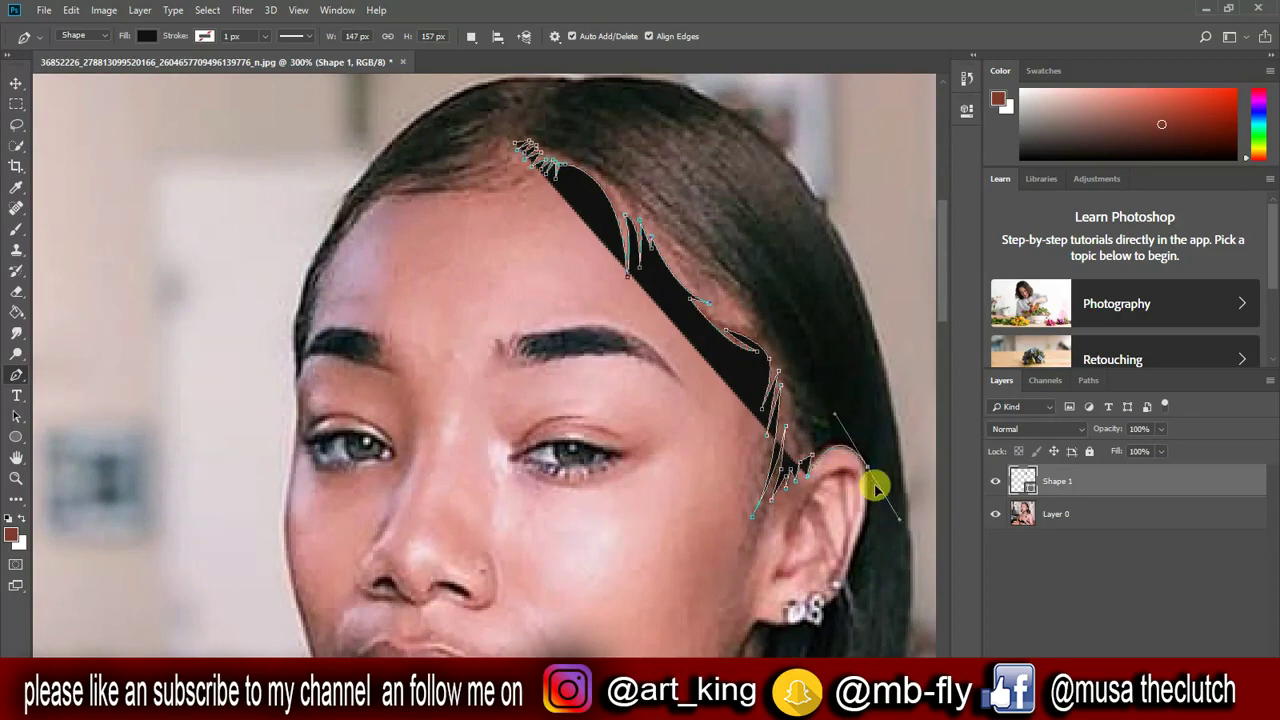
pyautogui.hotkey('ctrl', '[')
pyautogui.scroll(-2, 860, 480)
pyautogui.scroll(-2, 758, 523)
# - Continue the hair outline along the jawline, bending the curve to fit the face
pyautogui.click(711, 514)
pyautogui.moveTo(589, 590); pyautogui.dragTo(495, 602)
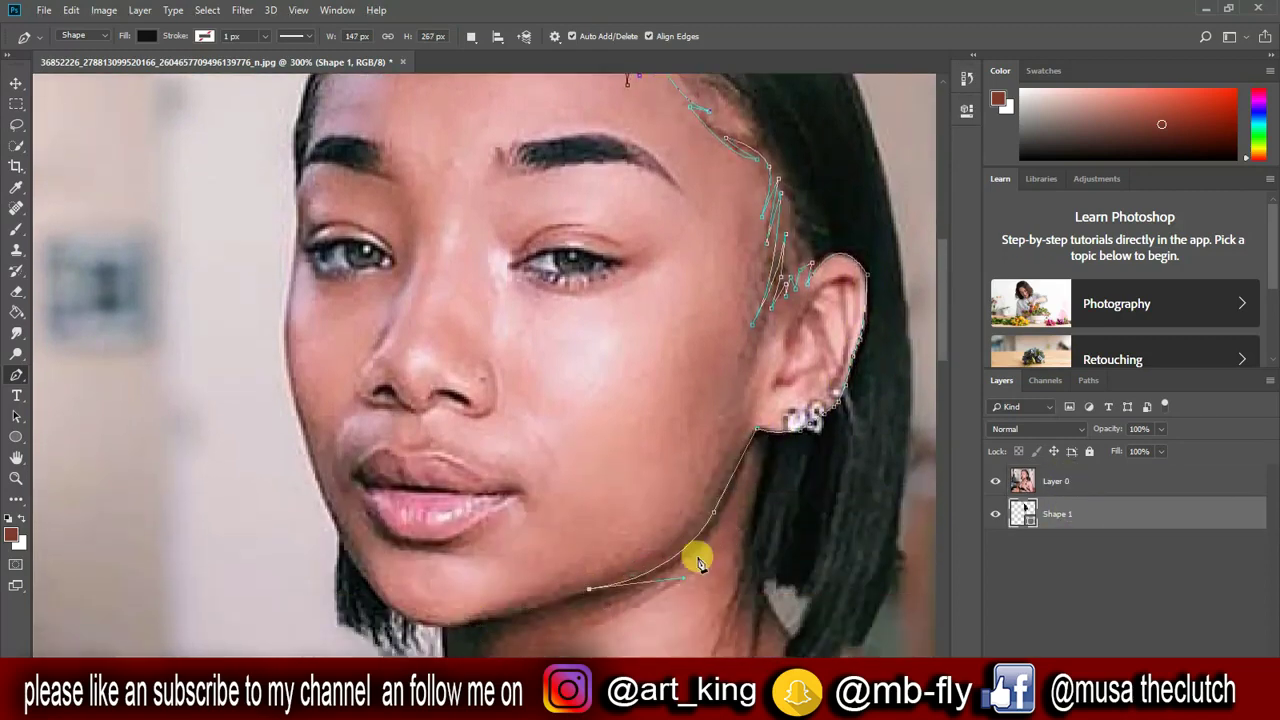
pyautogui.moveTo(714, 512); pyautogui.dragTo(752, 448)
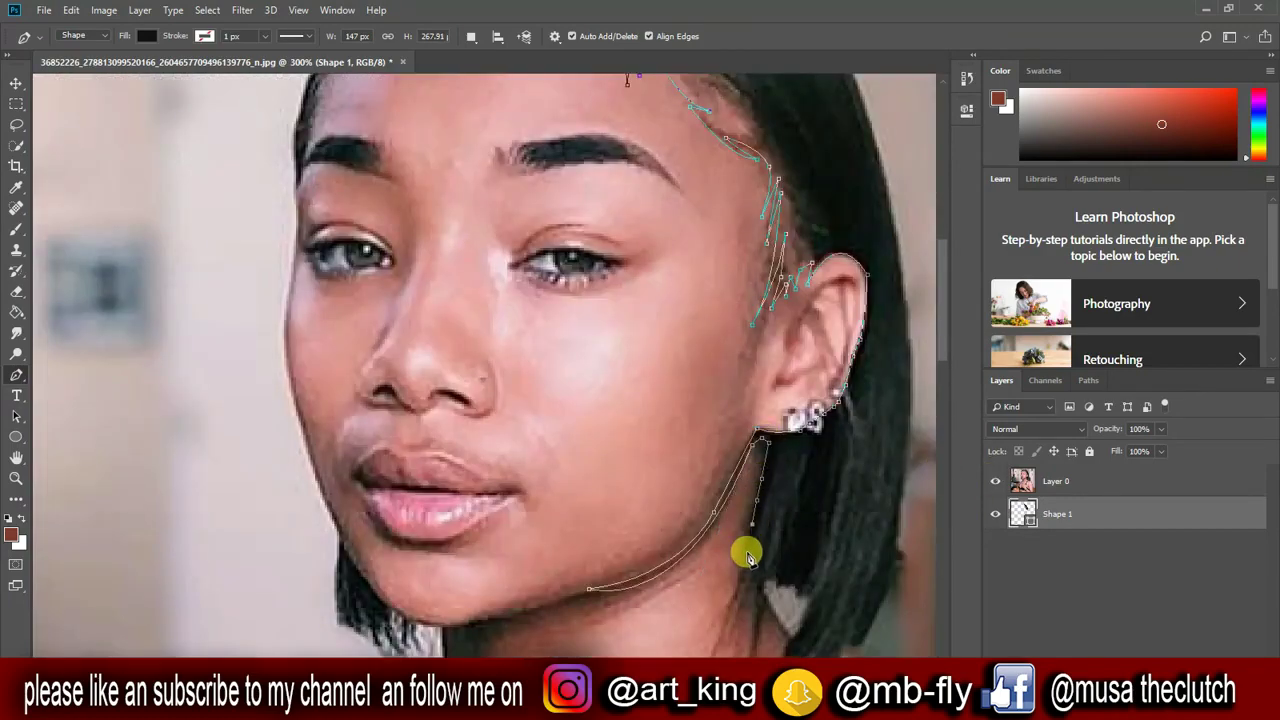
pyautogui.scroll(-2, 748, 556)
pyautogui.moveTo(692, 540); pyautogui.dragTo(630, 588)
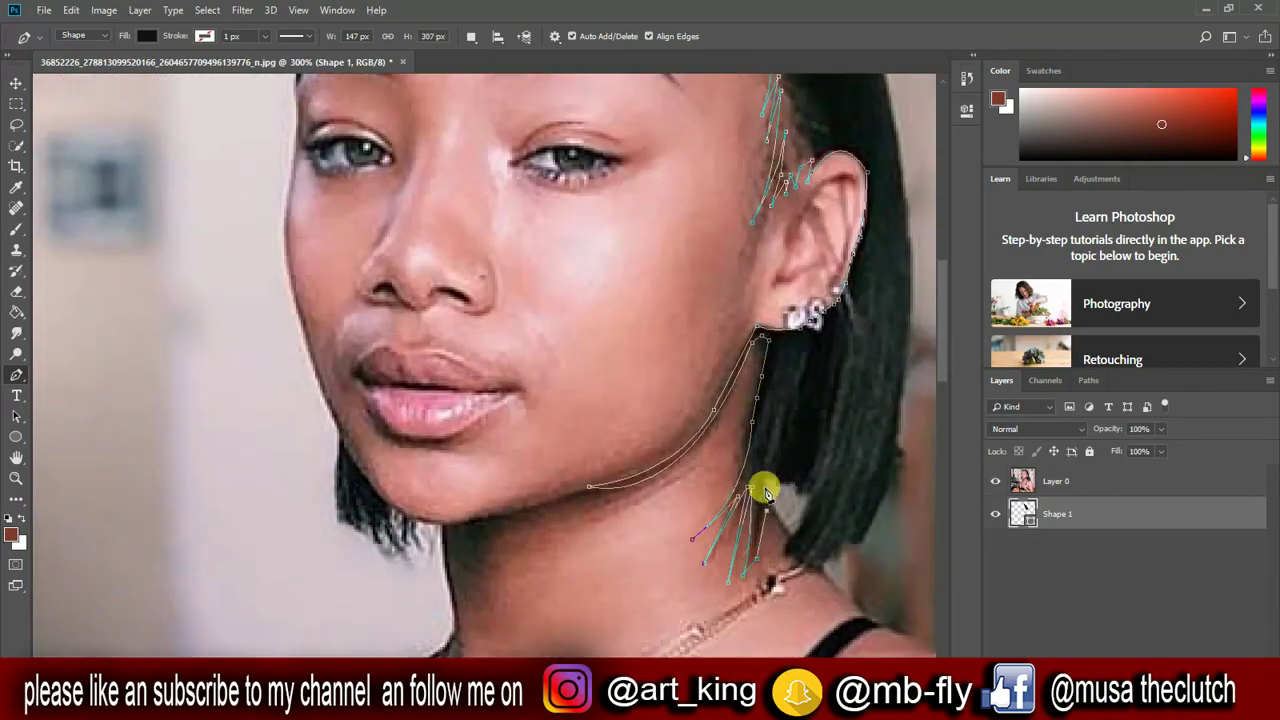
pyautogui.scroll(1, 863, 594)
pyautogui.scroll(3, 729, 343)
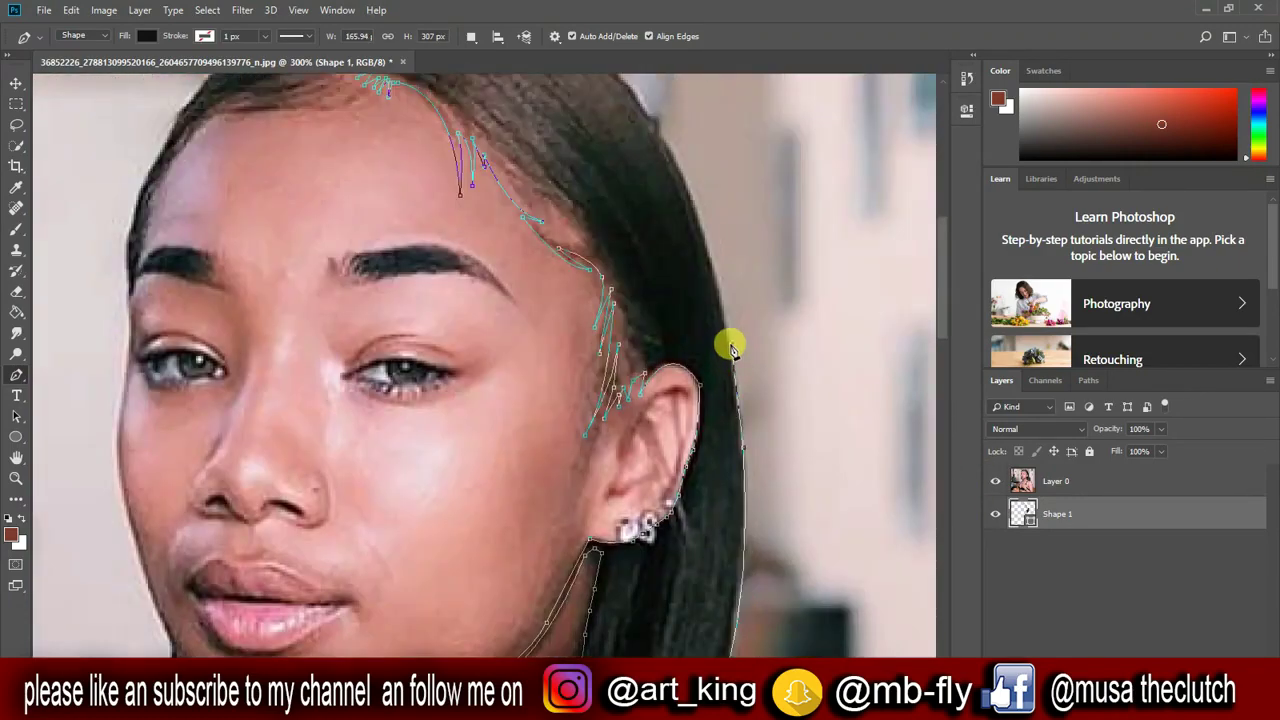
pyautogui.scroll(2, 737, 366)
pyautogui.scroll(3, 400, 205)
# - Trace and reshape the left hairline, briefly hiding the photo to check the fill
pyautogui.moveTo(400, 205); pyautogui.dragTo(286, 243)
pyautogui.moveTo(170, 337); pyautogui.dragTo(149, 409)
pyautogui.click(995, 481)
pyautogui.click(995, 481)
pyautogui.scroll(-1, 130, 470)
pyautogui.moveTo(127, 470); pyautogui.dragTo(140, 572)
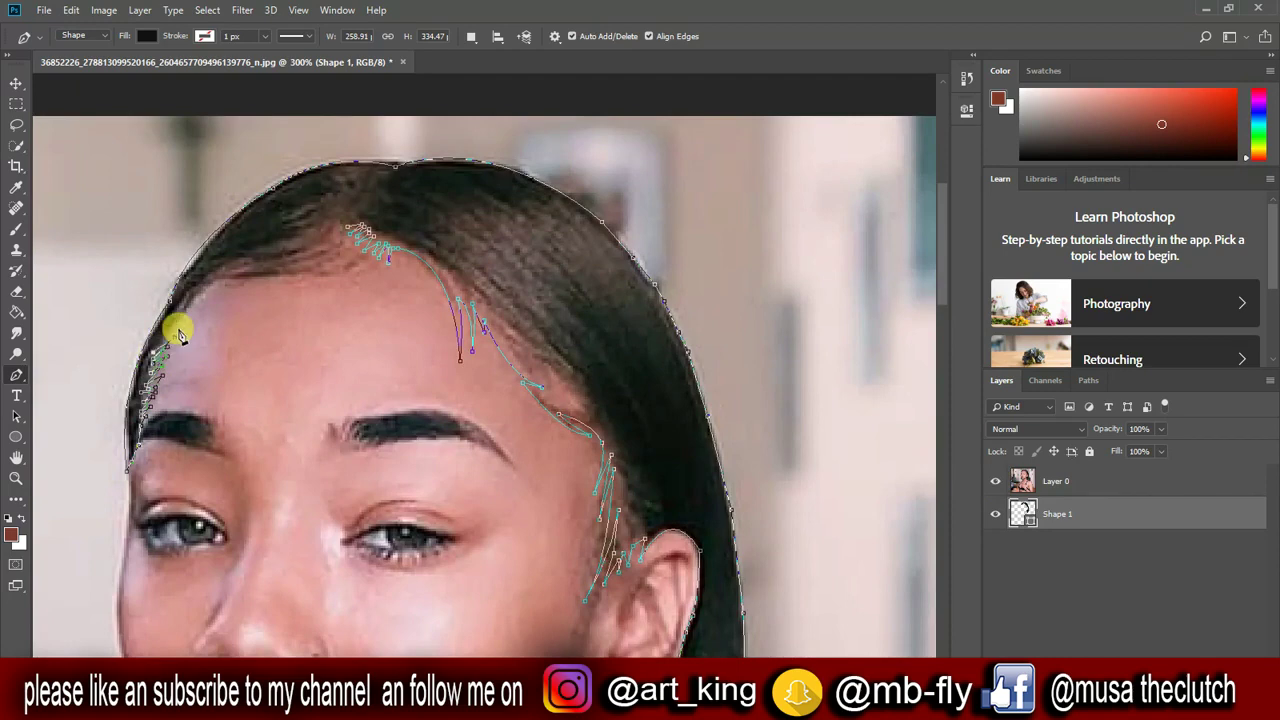
pyautogui.moveTo(128, 281); pyautogui.dragTo(378, 237)
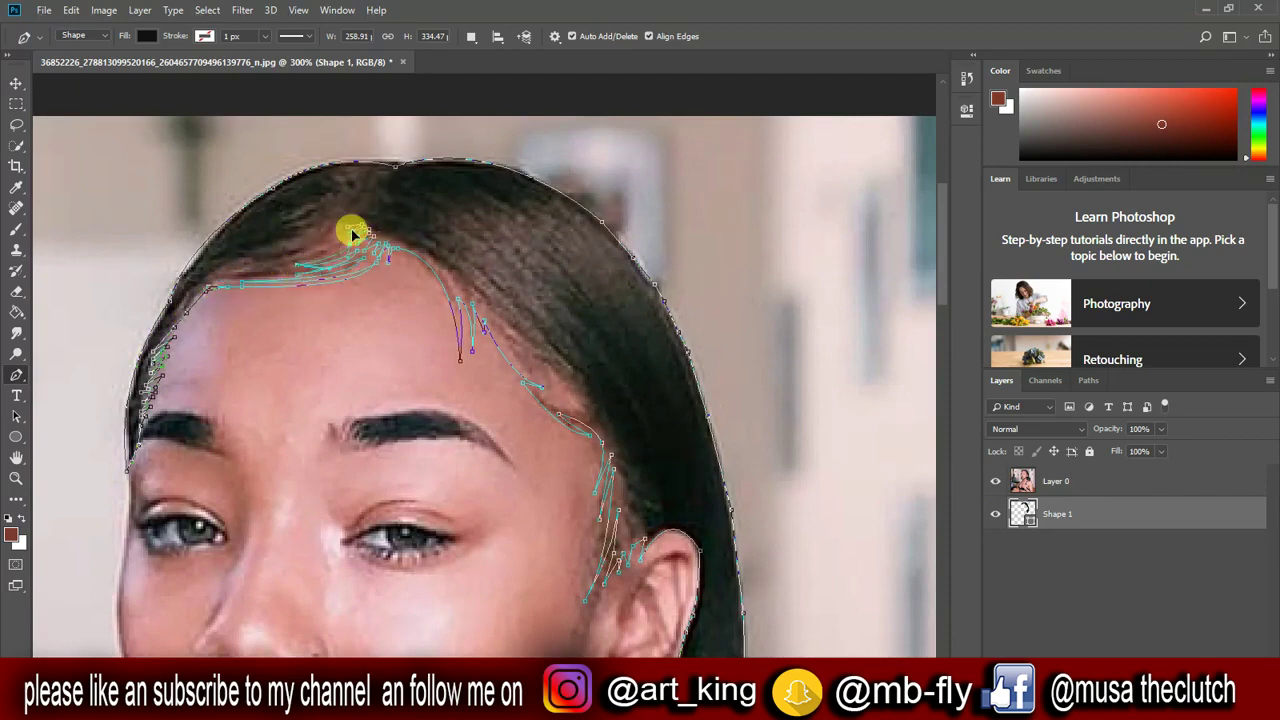
# - Hide the photo and zoom out to review the black hair silhouette
pyautogui.click(995, 481)
pyautogui.hotkey('ctrl', '-')
pyautogui.hotkey('ctrl', '-')
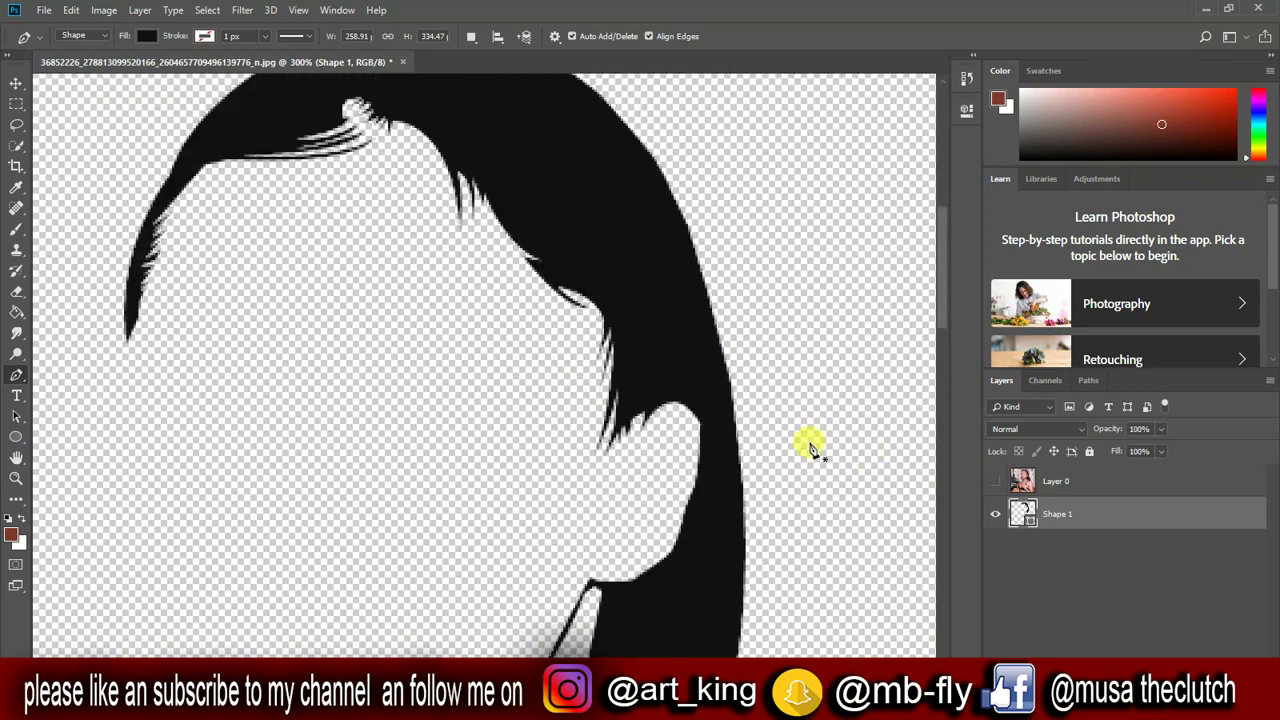
pyautogui.hotkey('ctrl', '+')
pyautogui.hotkey('ctrl', '+')
pyautogui.click(995, 481)
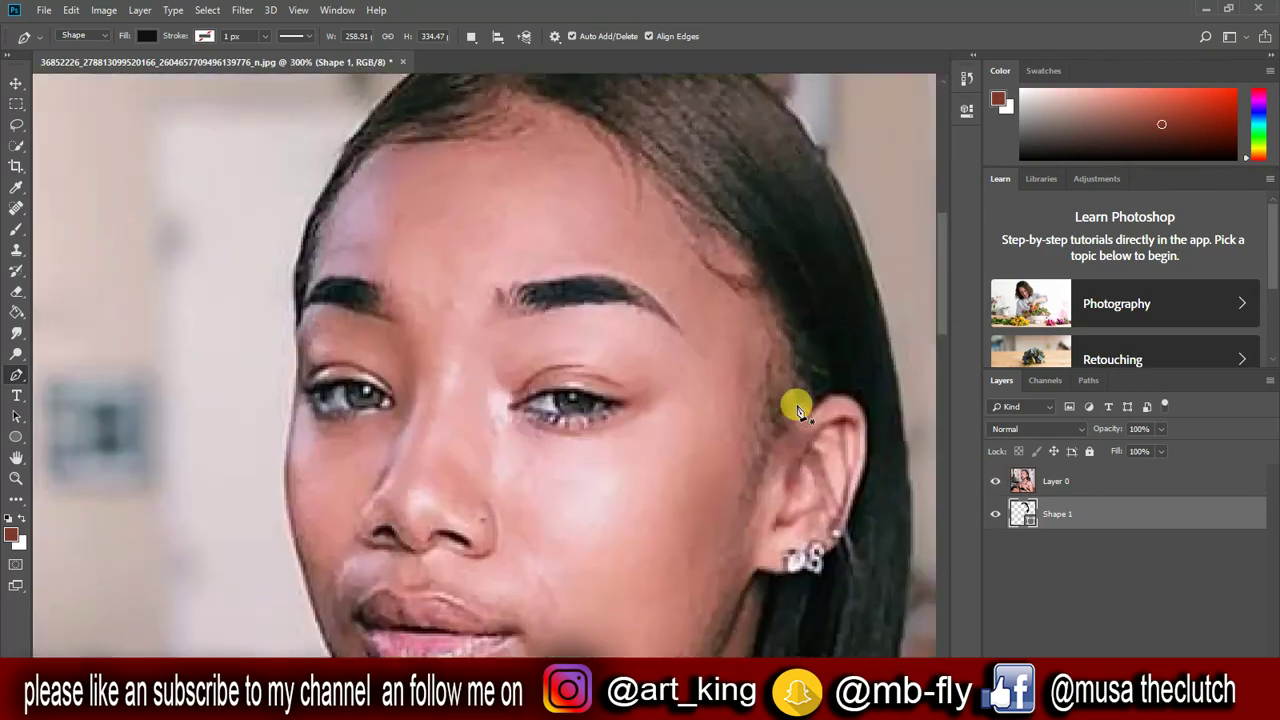
# - Outline the face edge down the cheek to the chin and jawline
pyautogui.click(414, 239)
pyautogui.scroll(-2, 409, 349)
pyautogui.click(428, 440)
pyautogui.click(480, 560)
pyautogui.click(590, 607)
pyautogui.click(700, 578)
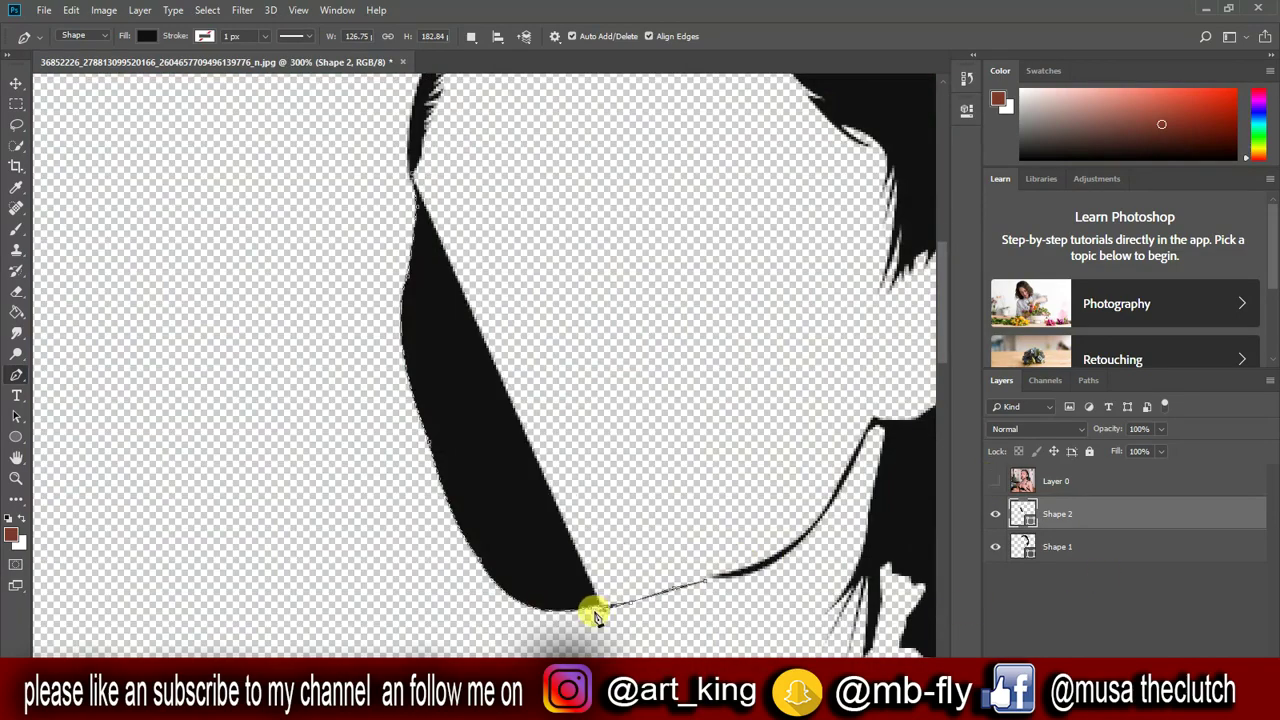
pyautogui.click(568, 611)
# - Continue the line down the neck, then check it with the photo hidden
pyautogui.scroll(-3, 600, 560)
pyautogui.scroll(-3, 600, 500)
pyautogui.click(567, 463)
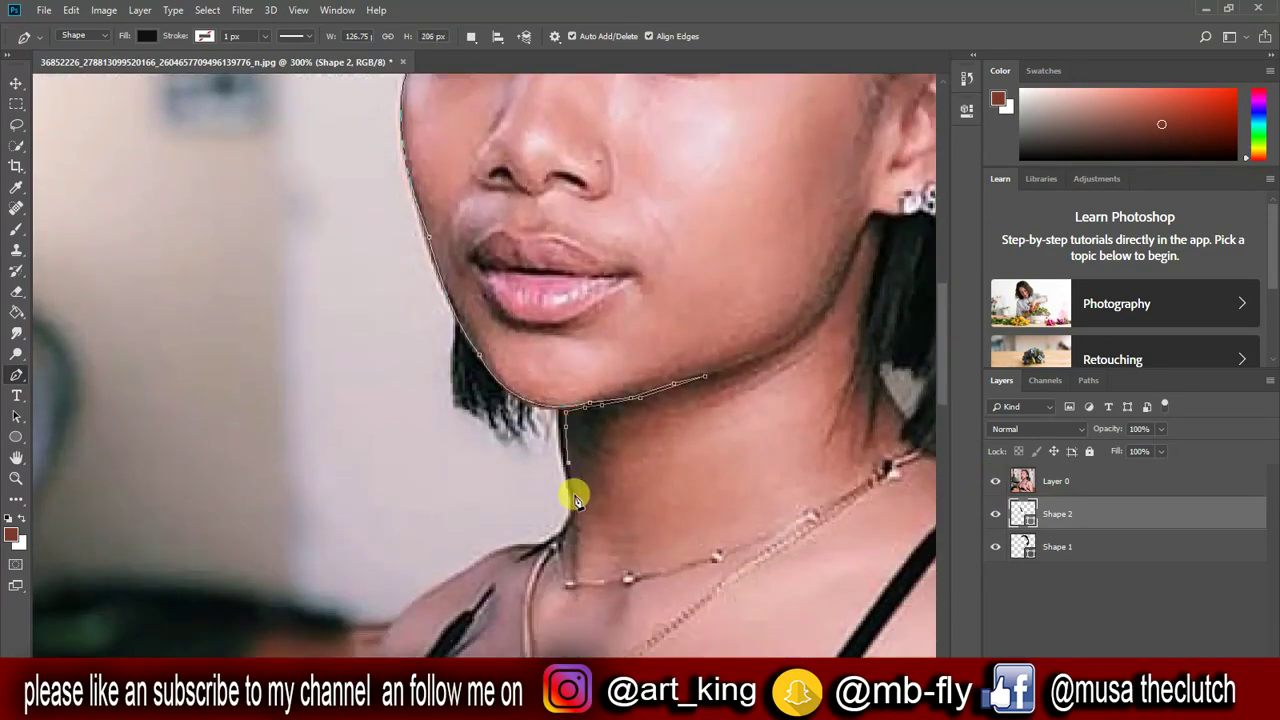
pyautogui.hotkey('ctrl', '0')
pyautogui.hotkey('ctrl', '+')
pyautogui.hotkey('ctrl', '+')
pyautogui.click(995, 481)
pyautogui.click(995, 481)
# - Outline the right shoulder and curve it along the upper arm
pyautogui.click(662, 268)
pyautogui.hotkey('ctrl', '+')
pyautogui.click(678, 328)
pyautogui.scroll(-3, 776, 388)
pyautogui.scroll(-3, 623, 414)
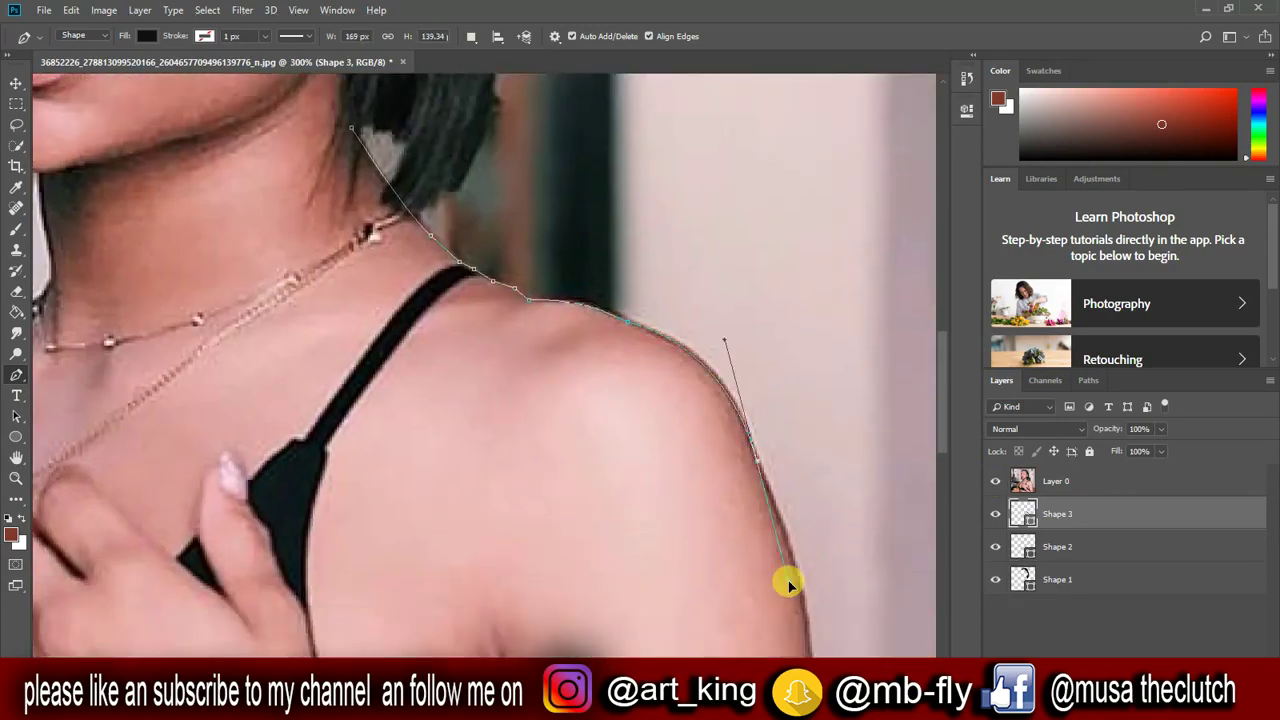
pyautogui.click(786, 583)
pyautogui.scroll(-1, 811, 580)
pyautogui.moveTo(805, 597); pyautogui.dragTo(843, 525)
# - Reshape the arm outline into a thin line and begin an inner-arm line
pyautogui.scroll(-5, 790, 600)
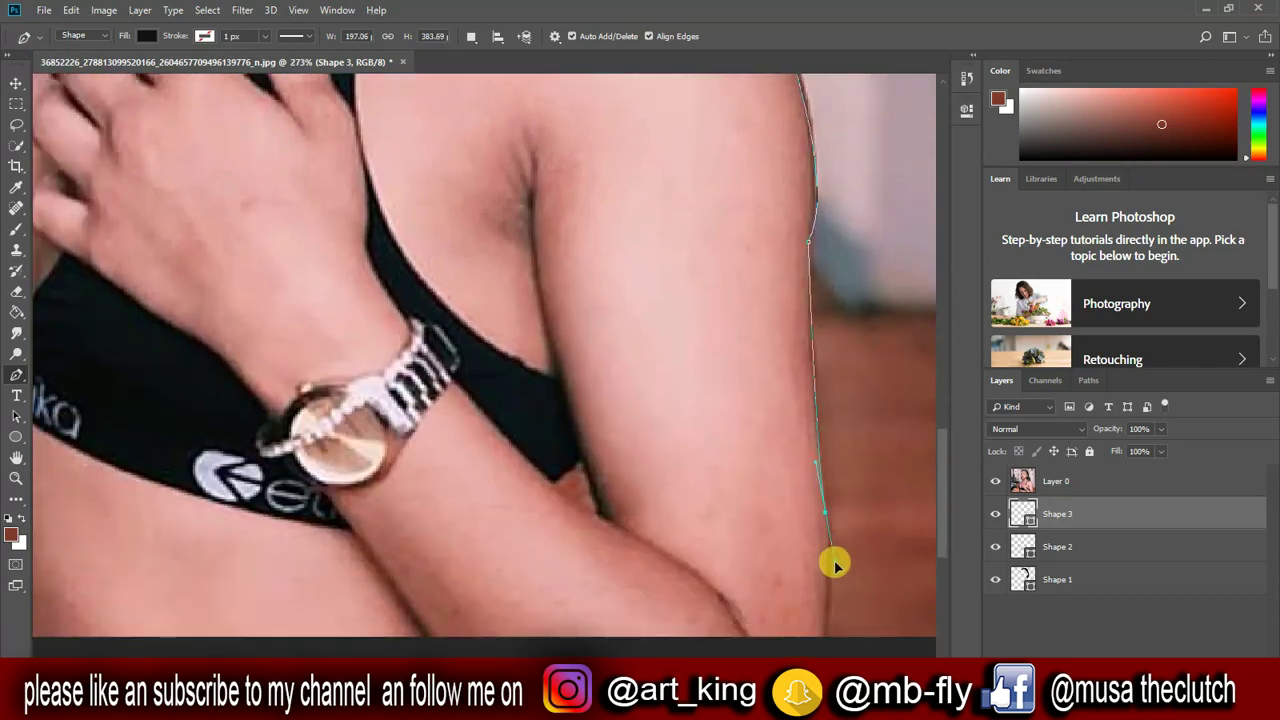
pyautogui.click(995, 481)
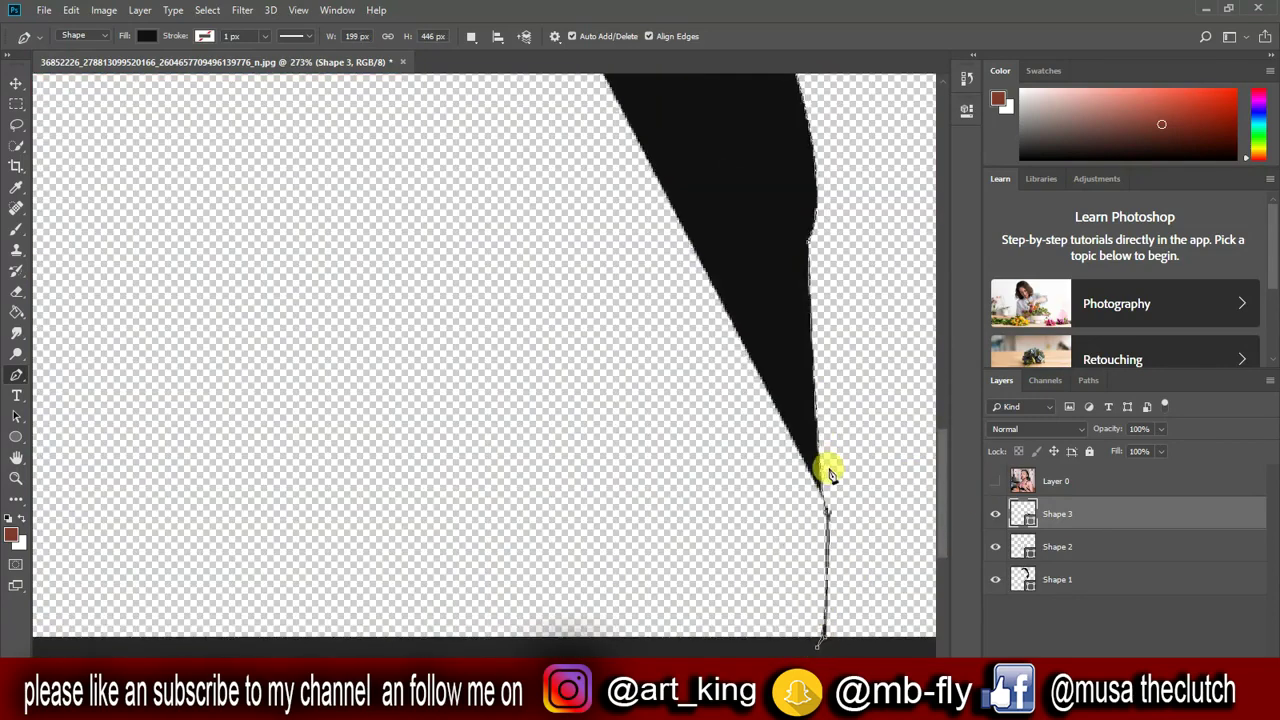
pyautogui.moveTo(829, 514)
pyautogui.mouseDown()
pyautogui.moveTo(840, 425)
pyautogui.moveTo(690, 245)
pyautogui.moveTo(631, 217)
pyautogui.mouseUp()
pyautogui.scroll(2, 540, 205)
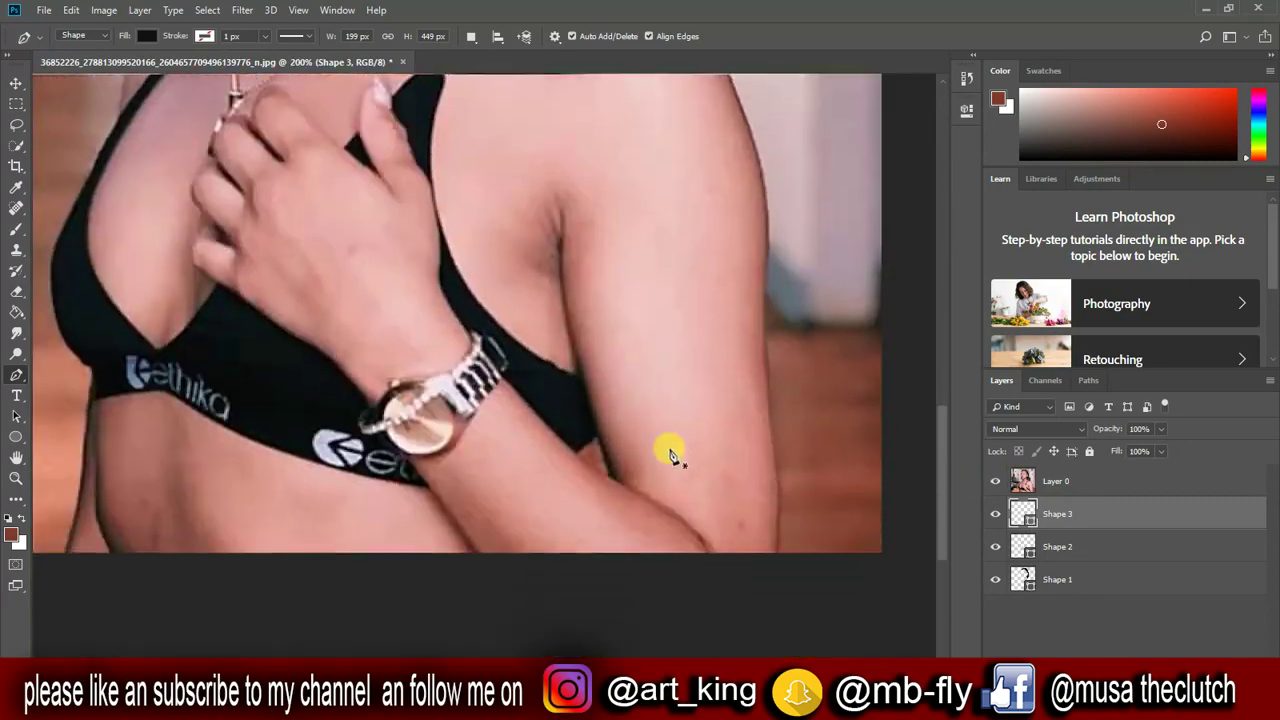
pyautogui.scroll(1, 670, 455)
pyautogui.moveTo(561, 215); pyautogui.dragTo(562, 265)
# - Close the inner arm line and thin it into a curved arm crease
pyautogui.moveTo(724, 600); pyautogui.dragTo(727, 655)
pyautogui.click(504, 403)
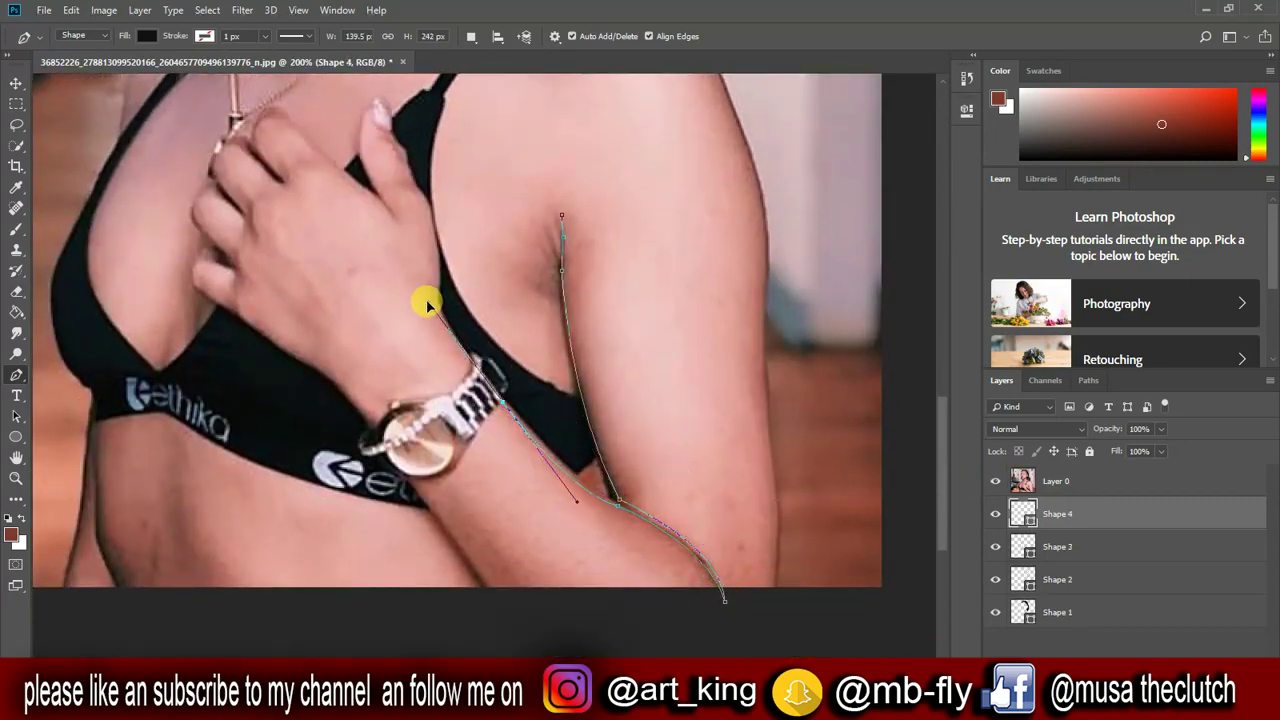
pyautogui.click(995, 481)
pyautogui.moveTo(616, 506); pyautogui.dragTo(540, 296)
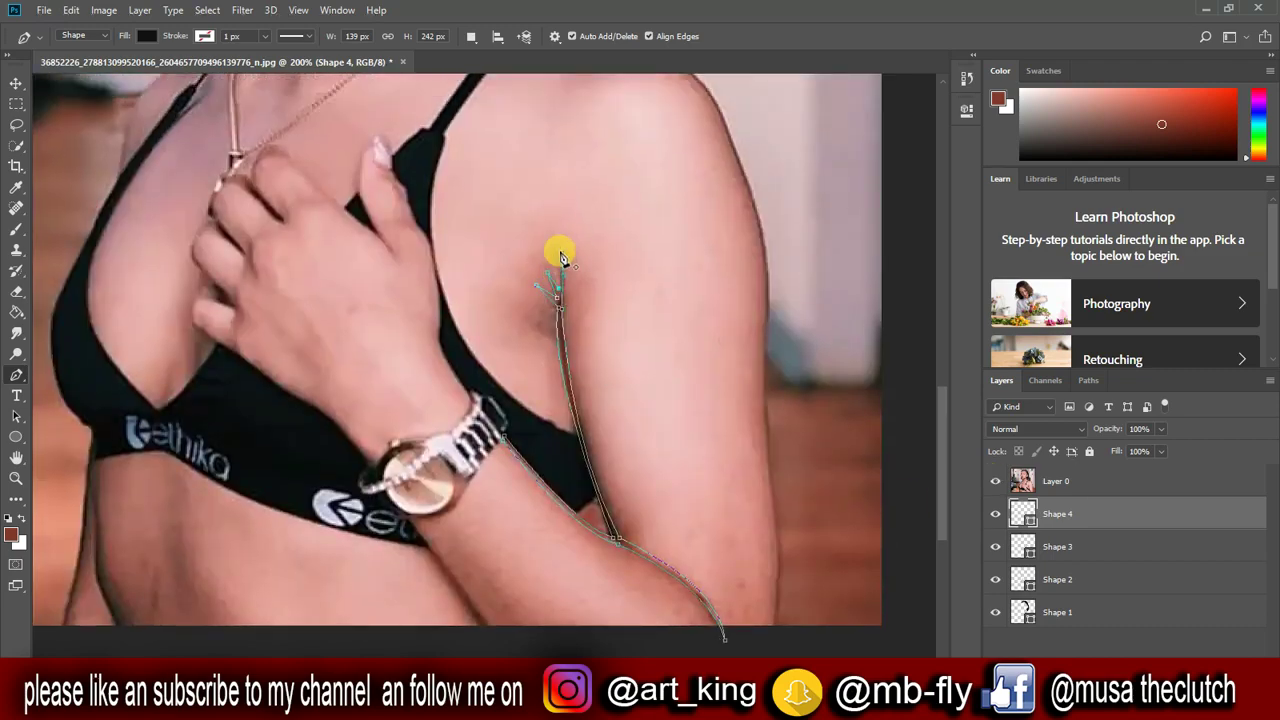
pyautogui.scroll(-2, 766, 500)
pyautogui.click(995, 481)
pyautogui.scroll(-3, 846, 463)
pyautogui.click(995, 481)
pyautogui.scroll(3, 665, 447)
pyautogui.scroll(-5, 665, 460)
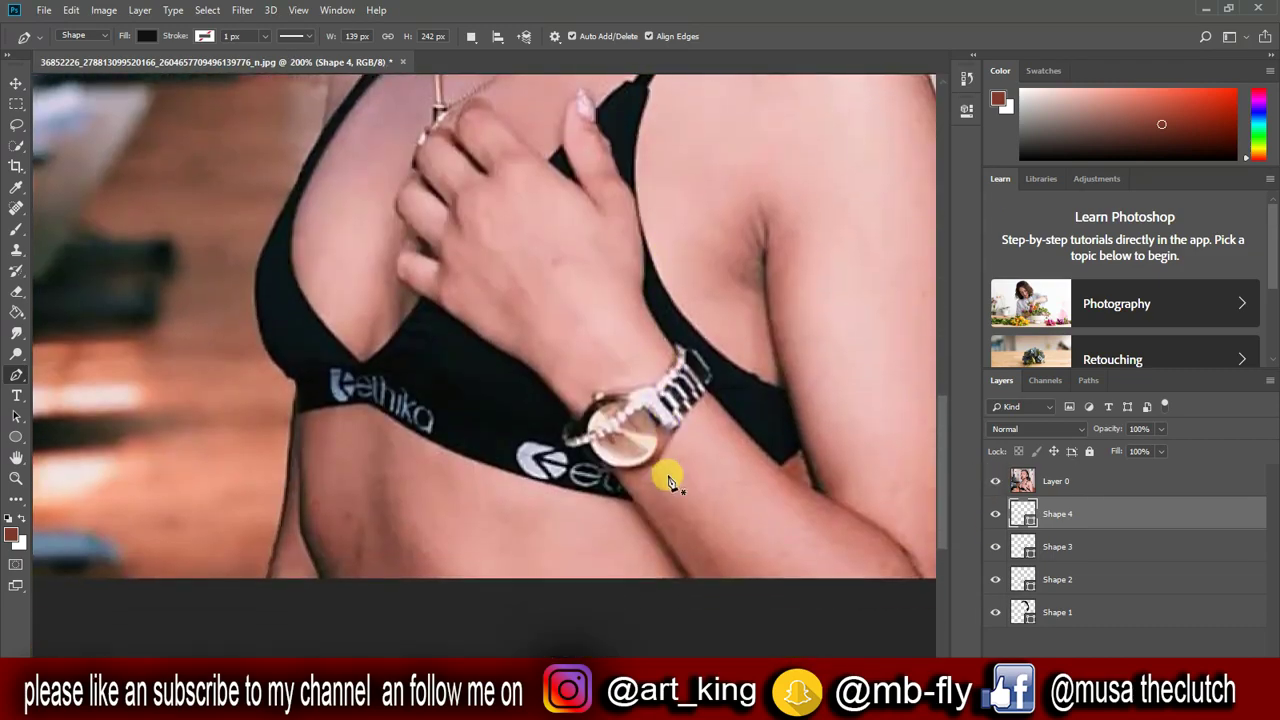
pyautogui.moveTo(610, 432); pyautogui.dragTo(685, 543)
# - Outline the bra edge as a closed black shape
pyautogui.click(995, 481)
pyautogui.scroll(-2, 708, 470)
pyautogui.scroll(1, 710, 475)
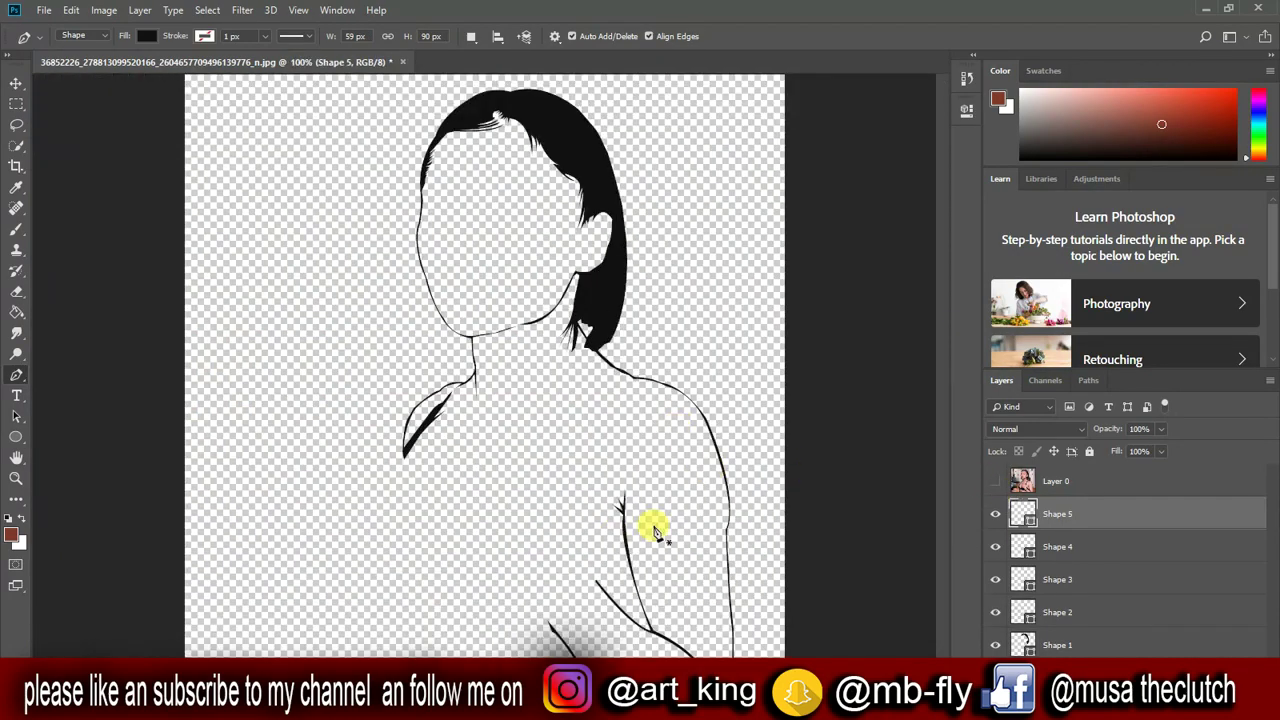
pyautogui.click(995, 481)
pyautogui.scroll(2, 529, 554)
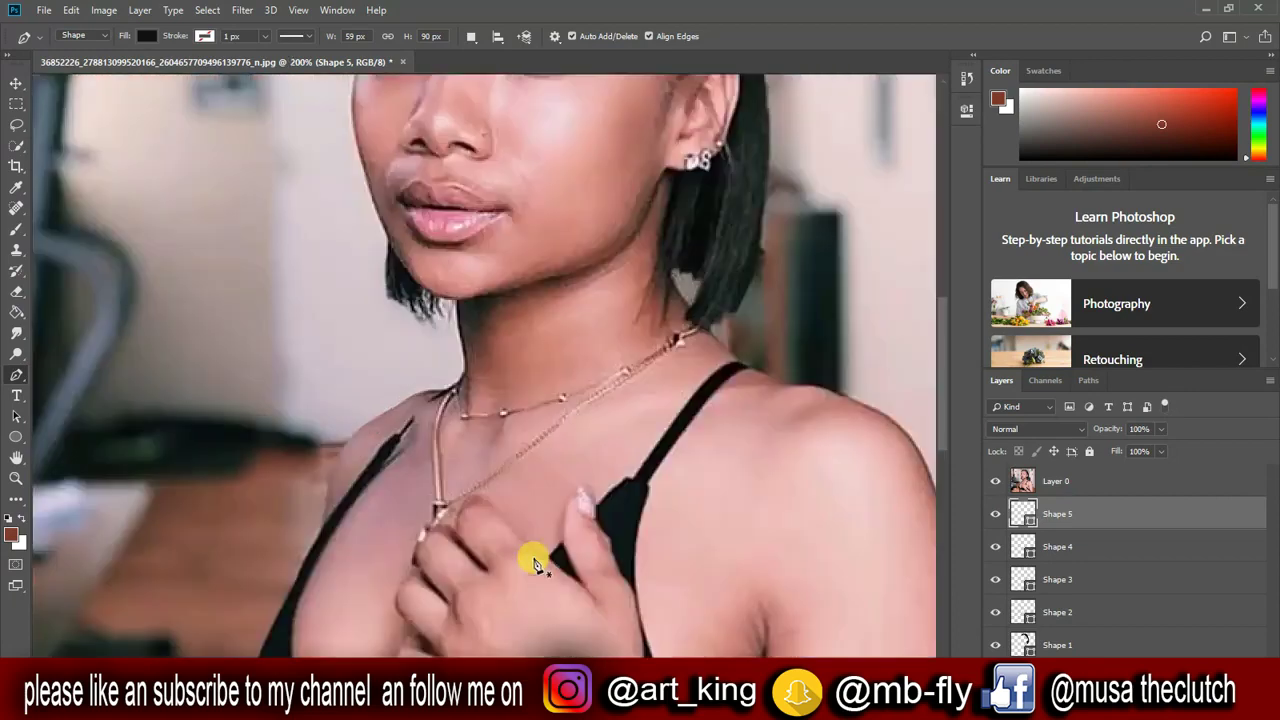
pyautogui.scroll(-3, 540, 460)
pyautogui.moveTo(630, 592); pyautogui.dragTo(598, 548)
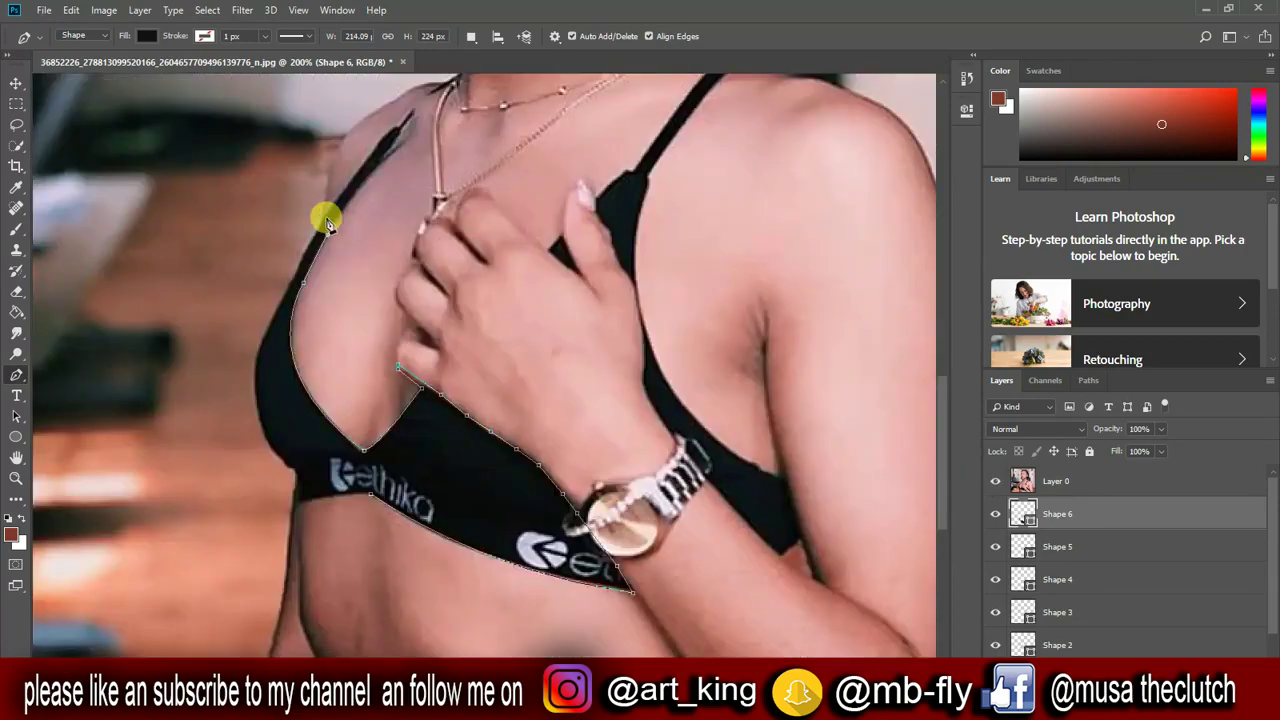
pyautogui.click(298, 472)
pyautogui.press('Return')
# - Trace the bra strap edge up to its top as a new shape
pyautogui.click(780, 565)
pyautogui.moveTo(787, 478); pyautogui.dragTo(740, 457)
pyautogui.moveTo(648, 178); pyautogui.dragTo(686, 100)
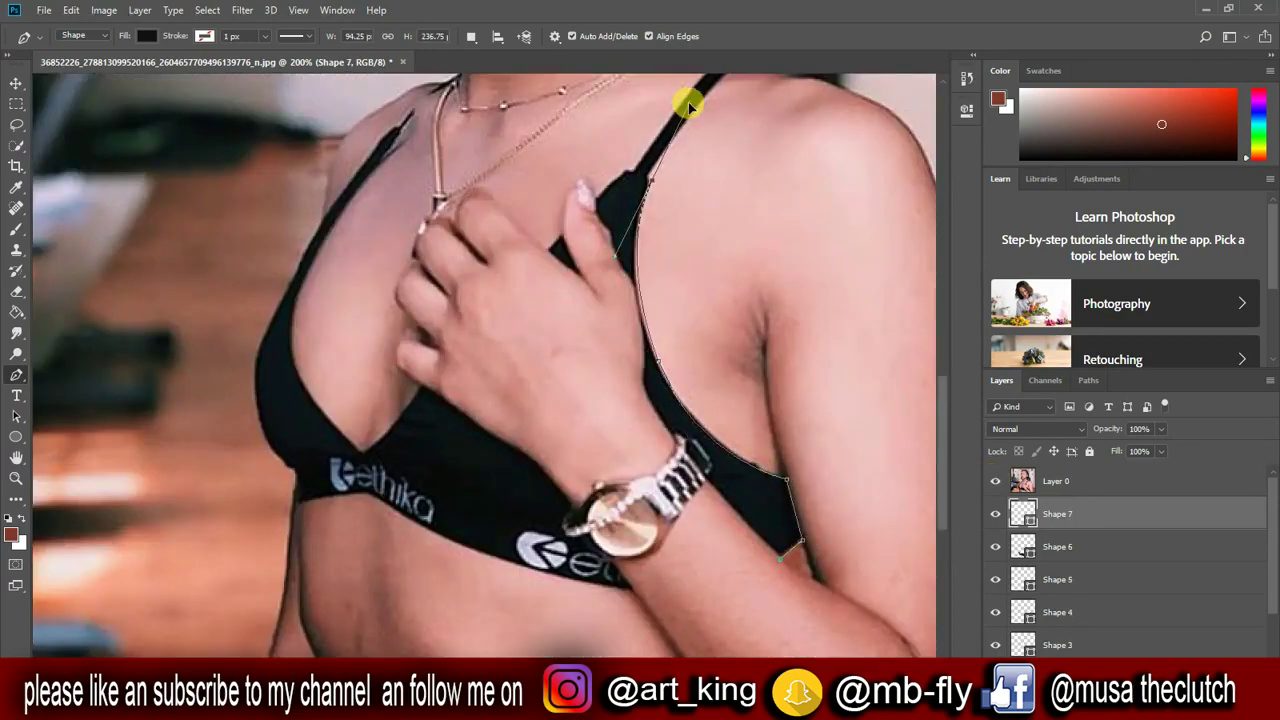
pyautogui.scroll(3, 757, 183)
pyautogui.moveTo(751, 177); pyautogui.dragTo(786, 181)
pyautogui.click(596, 332)
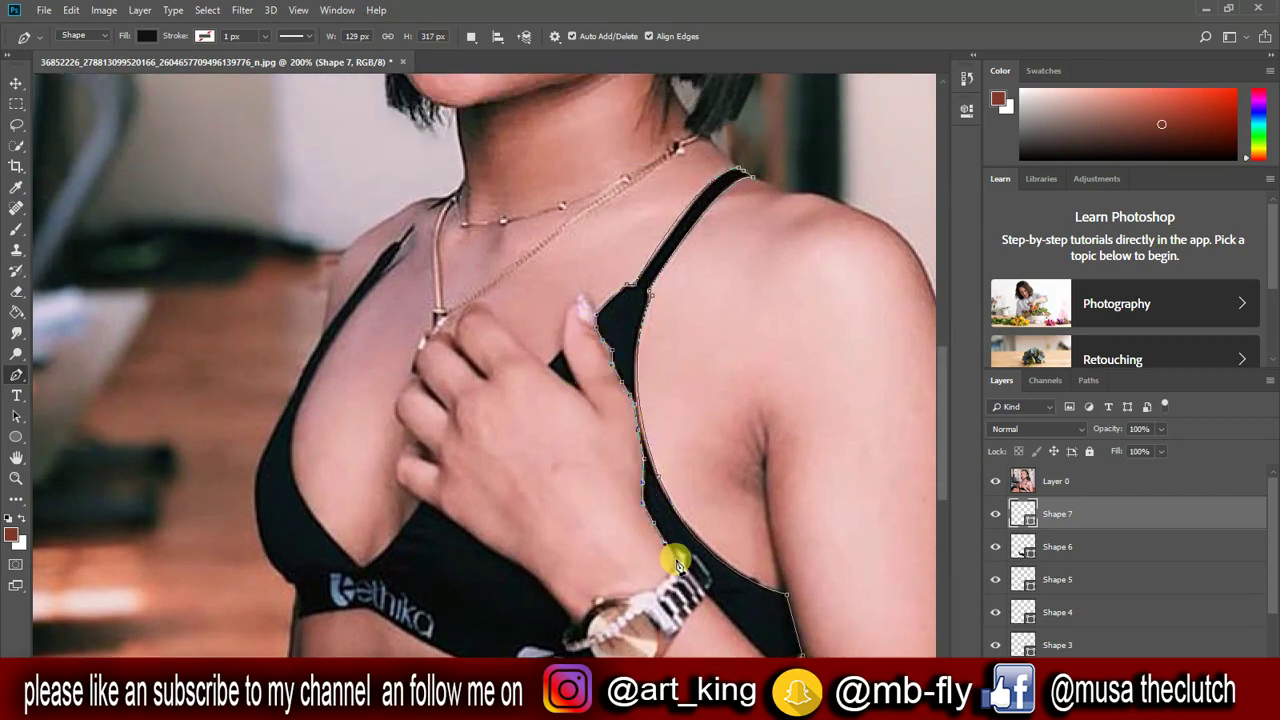
pyautogui.scroll(-1, 700, 560)
# - Review the line art with the photo hidden, then zoom in on the body
pyautogui.click(995, 481)
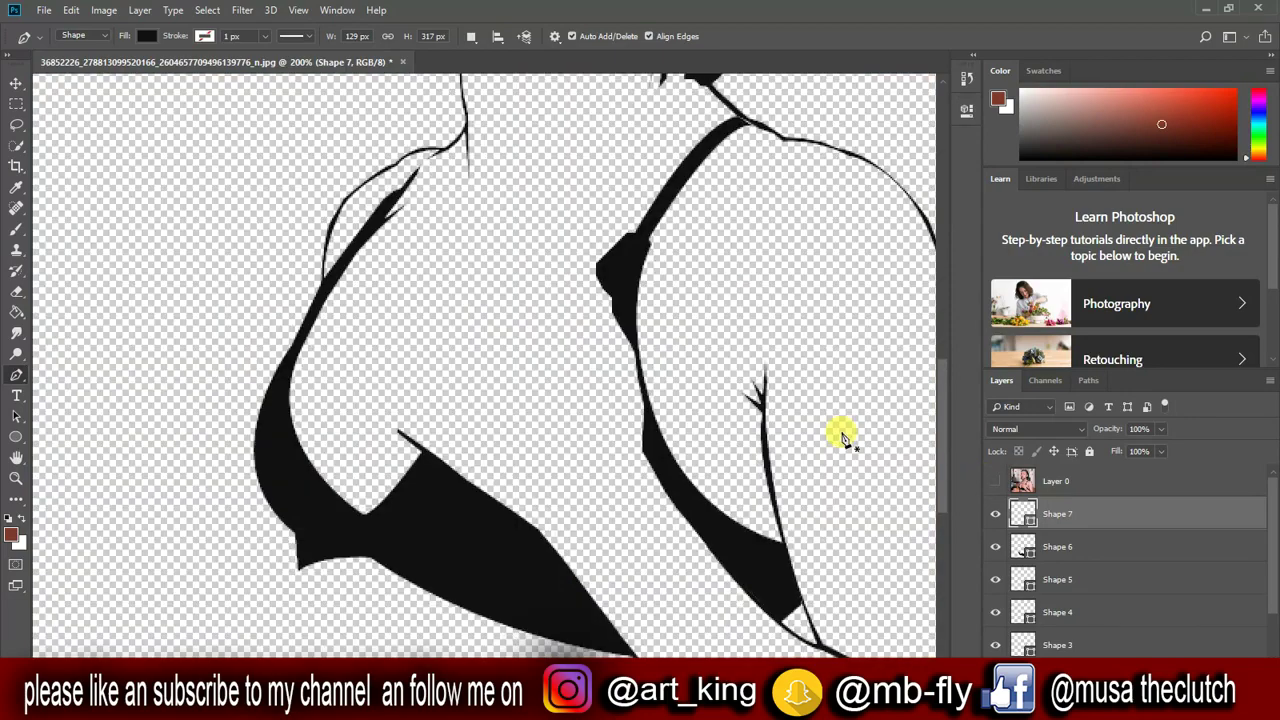
pyautogui.scroll(-1, 843, 437)
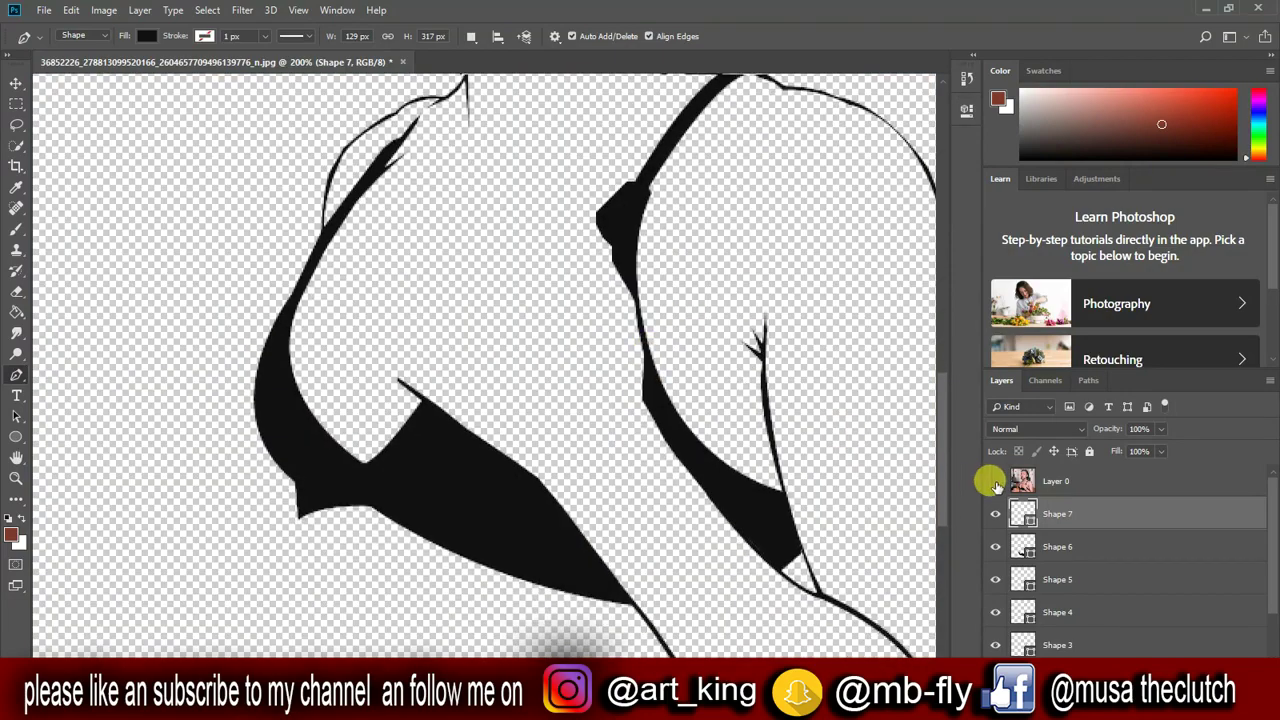
pyautogui.click(995, 481)
pyautogui.click(995, 481)
pyautogui.hotkey('ctrl', '+')
pyautogui.click(995, 481)
pyautogui.hscroll(-2, 480, 390)
# - Draw two outlines down the waist edge and check them without the photo
pyautogui.click(341, 326)
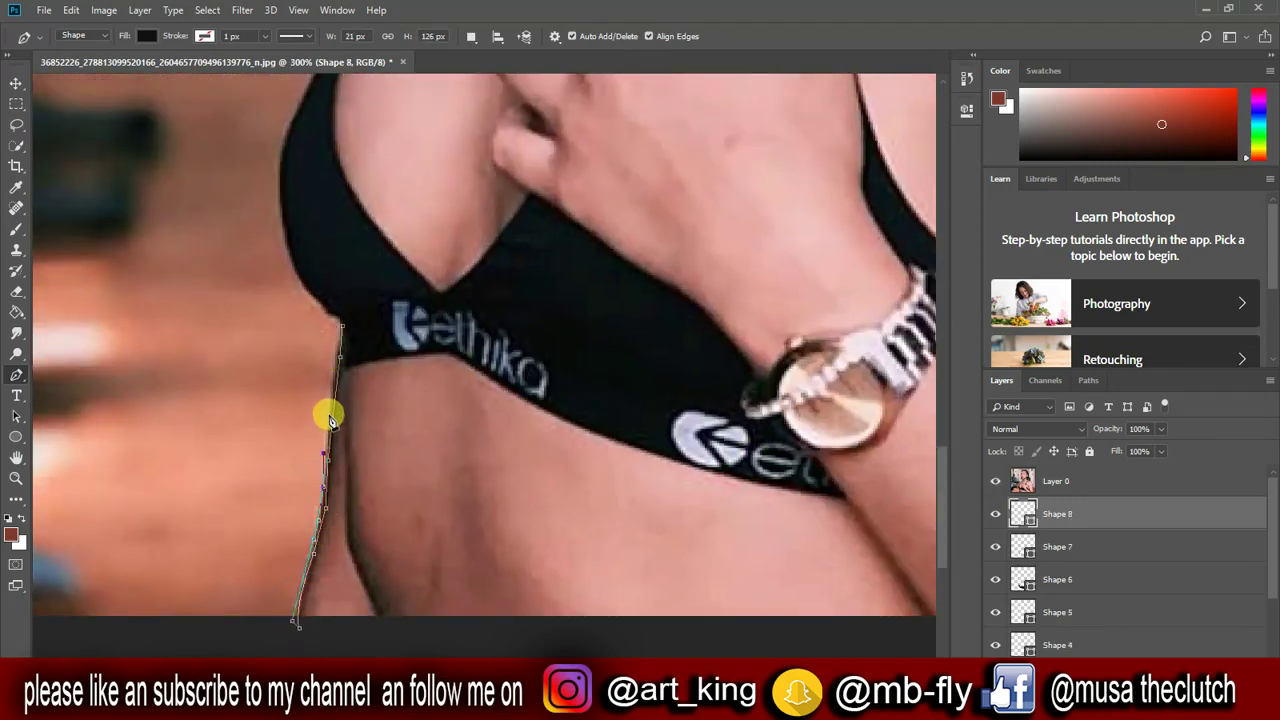
pyautogui.click(352, 372)
pyautogui.scroll(-2, 371, 597)
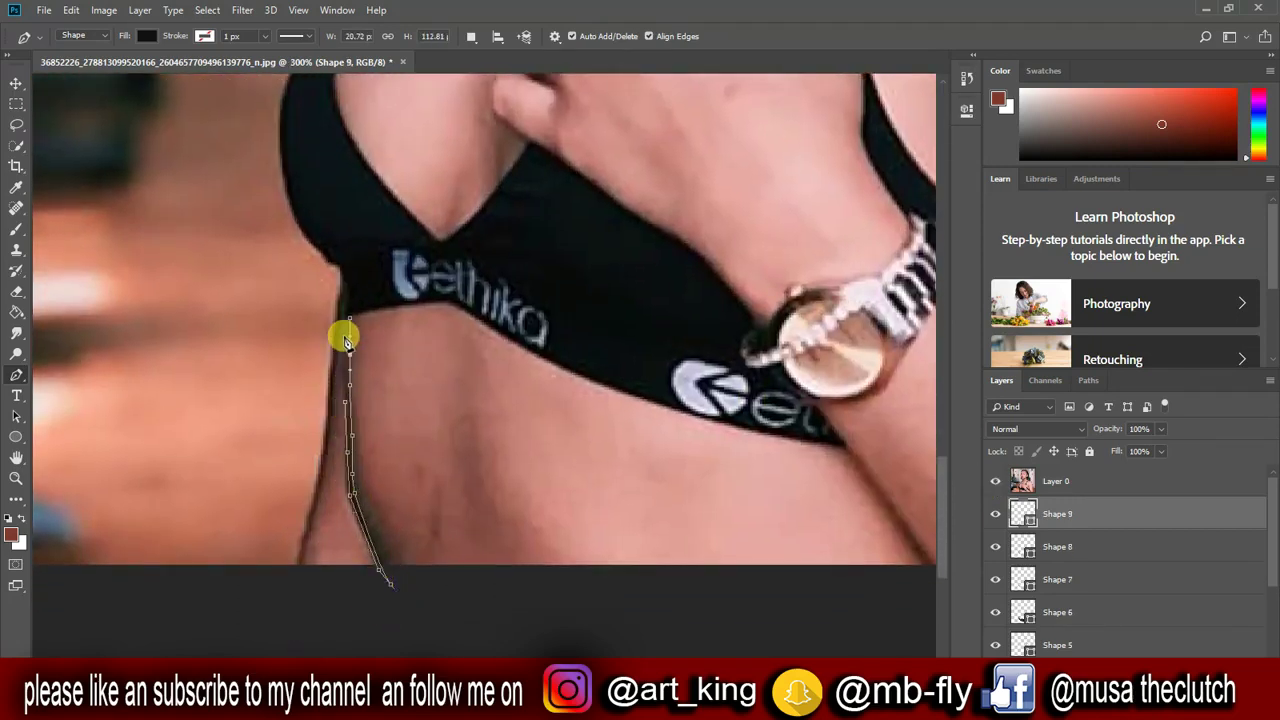
pyautogui.click(995, 481)
pyautogui.scroll(5, 608, 543)
pyautogui.click(995, 481)
# - Trace a curved line beside the fingers and an outline around the fingernail
pyautogui.click(316, 471)
pyautogui.moveTo(325, 411); pyautogui.dragTo(356, 412)
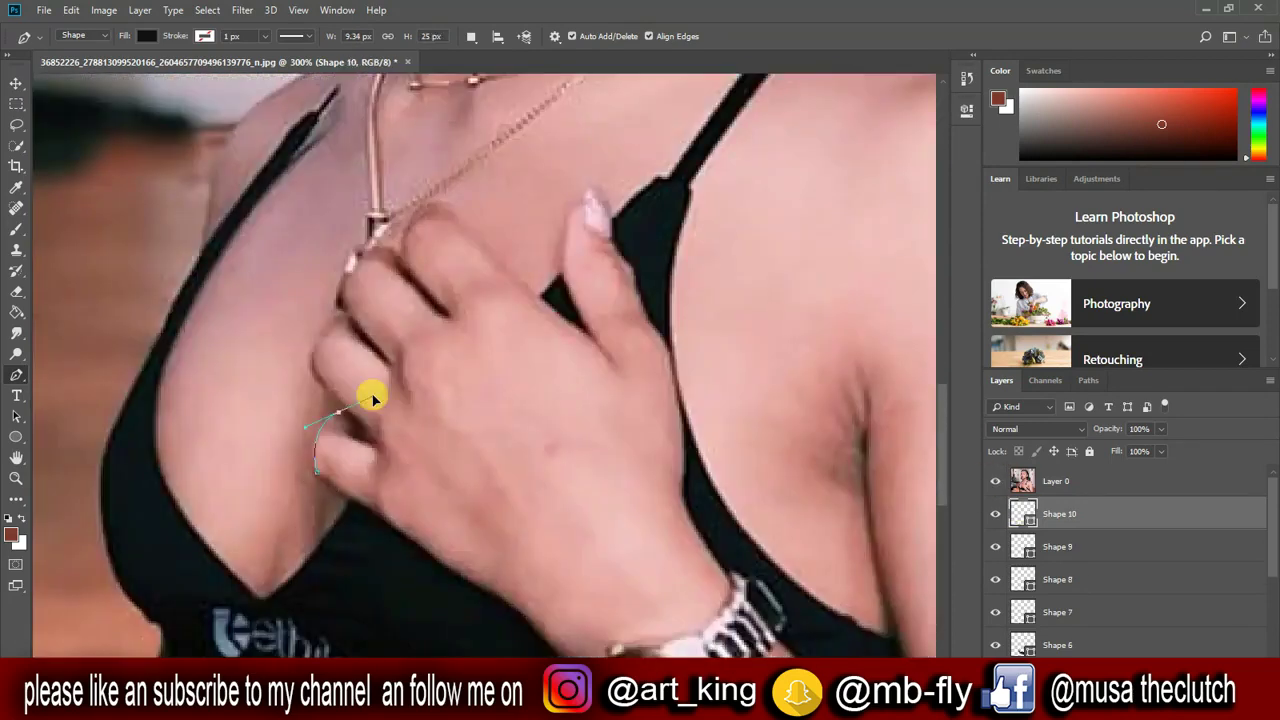
pyautogui.moveTo(344, 318); pyautogui.dragTo(457, 264)
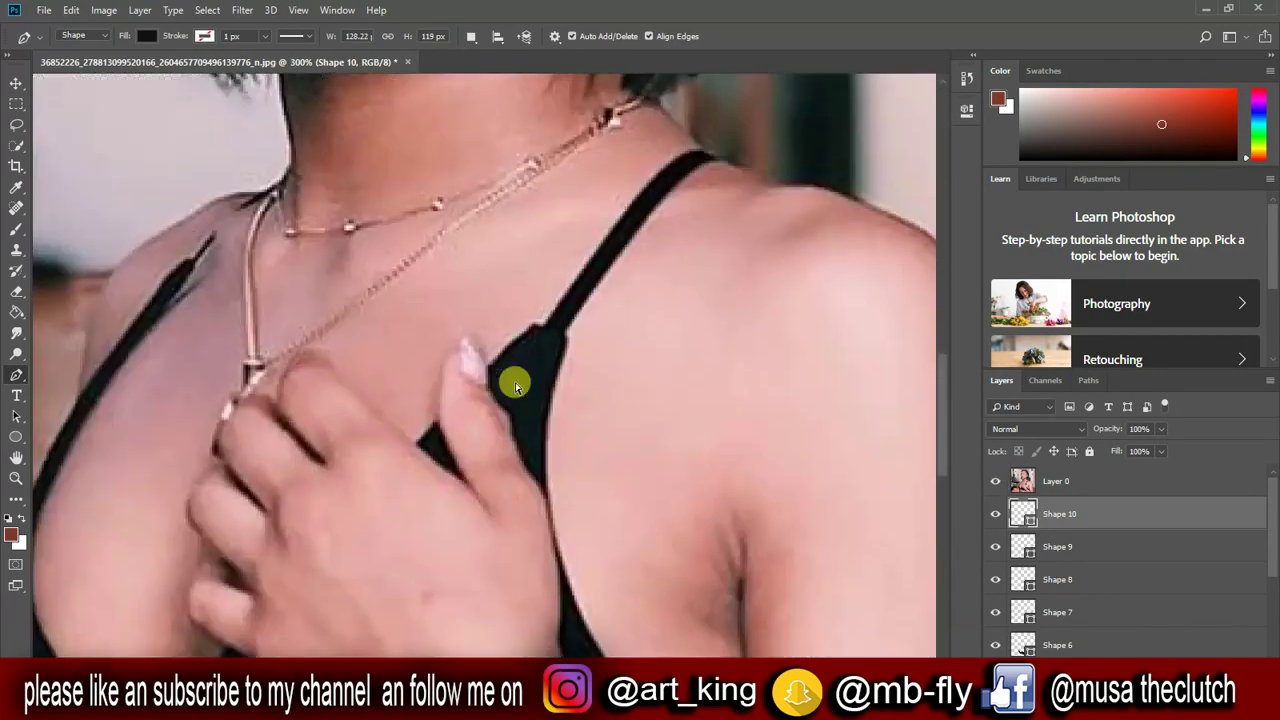
pyautogui.click(442, 331)
pyautogui.moveTo(487, 391); pyautogui.dragTo(507, 392)
pyautogui.moveTo(458, 300); pyautogui.dragTo(418, 241)
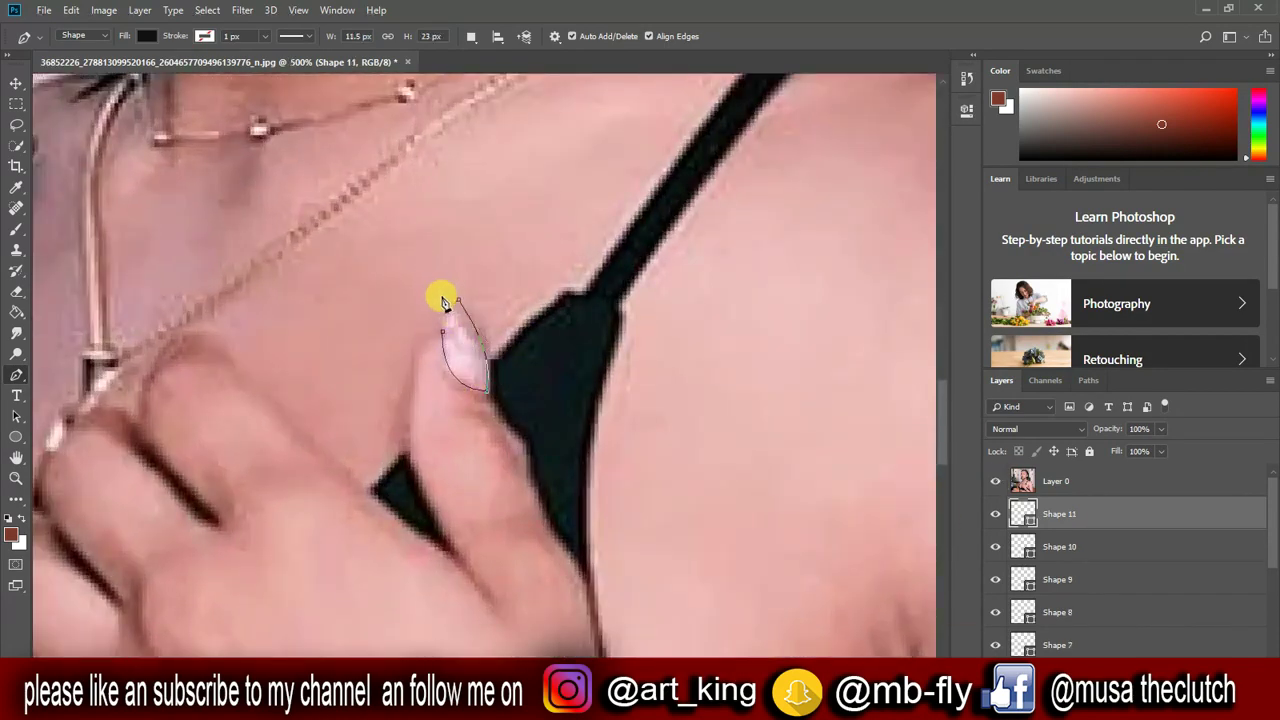
pyautogui.moveTo(496, 397); pyautogui.dragTo(506, 498)
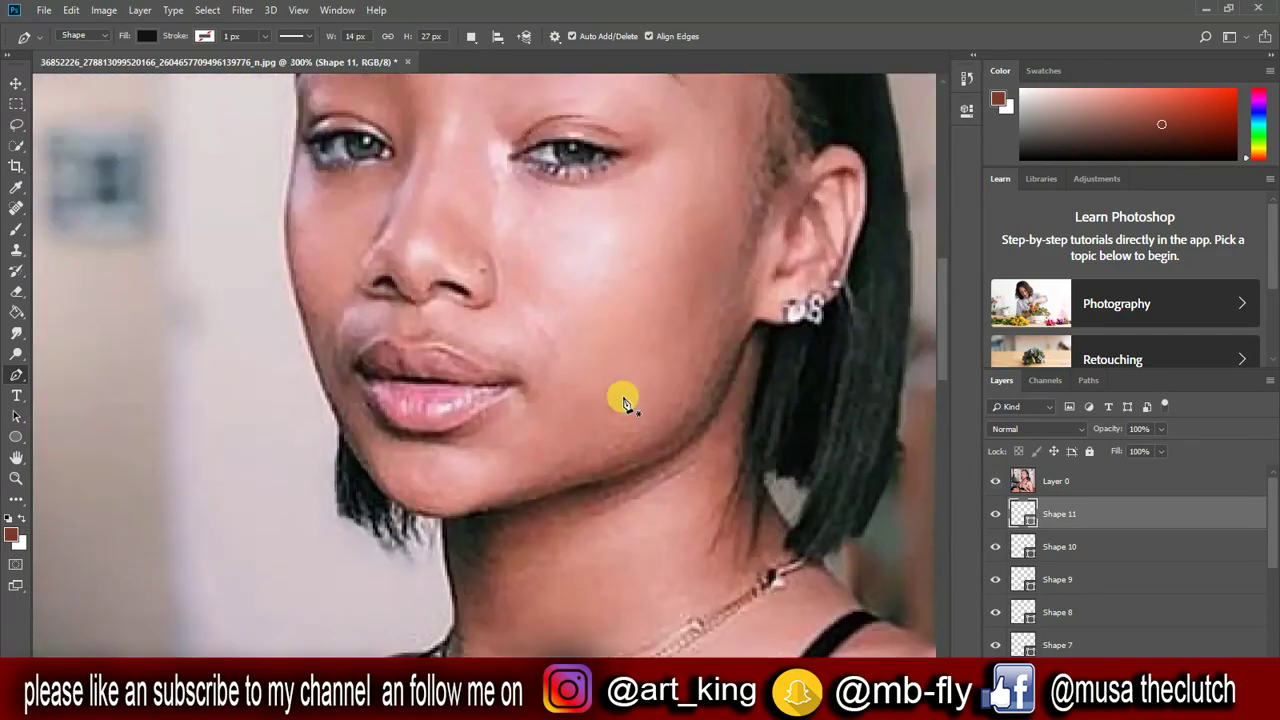
# - Draw the eyebrow arch as a closed shape, combining the next eyebrow into it
pyautogui.scroll(5, 479, 360)
pyautogui.click(494, 305)
pyautogui.moveTo(686, 356); pyautogui.dragTo(711, 434)
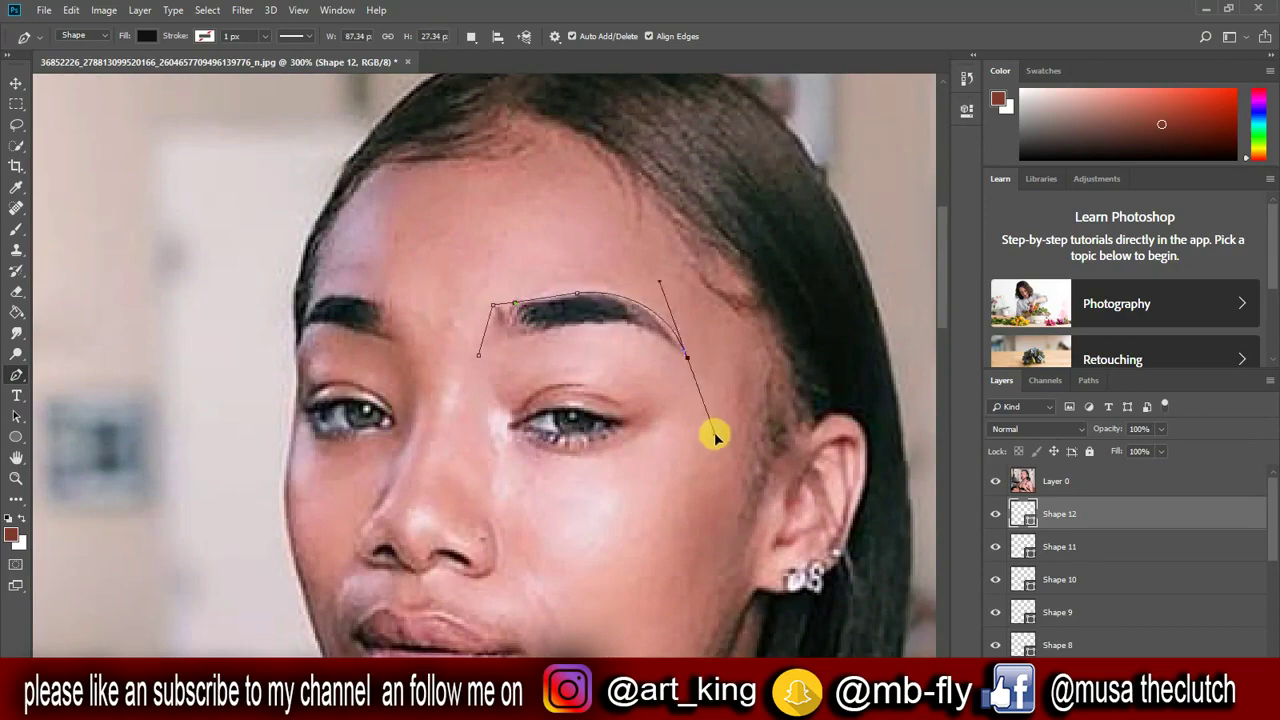
pyautogui.click(479, 354)
pyautogui.click(471, 36)
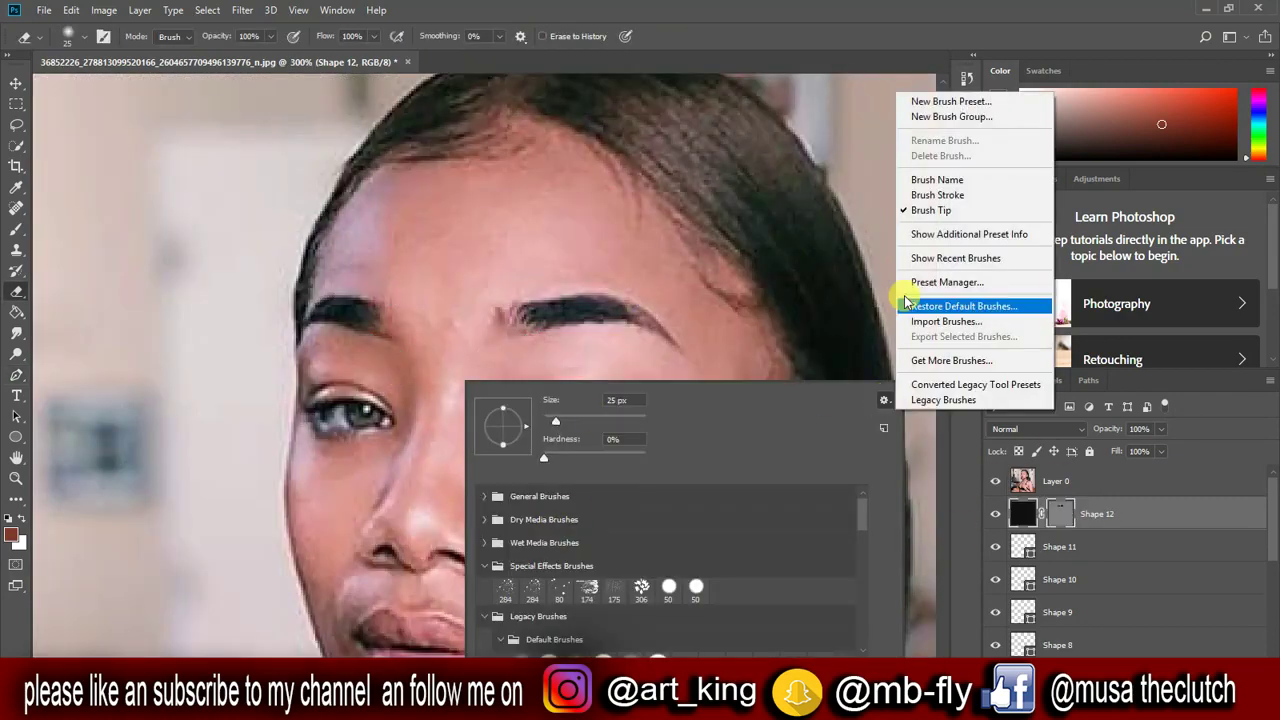
# - Fade the eyebrows' inner ends with a soft brush on the layer mask
pyautogui.click(883, 418)
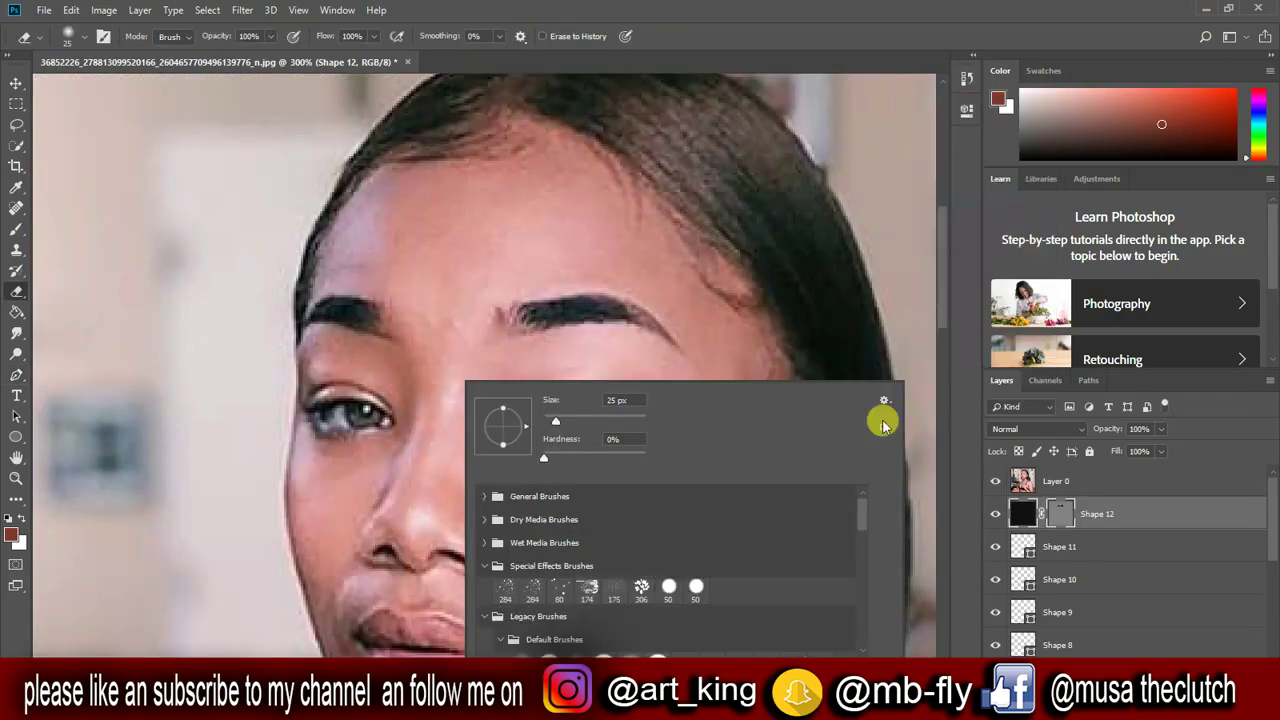
pyautogui.scroll(-3, 734, 508)
pyautogui.click(995, 481)
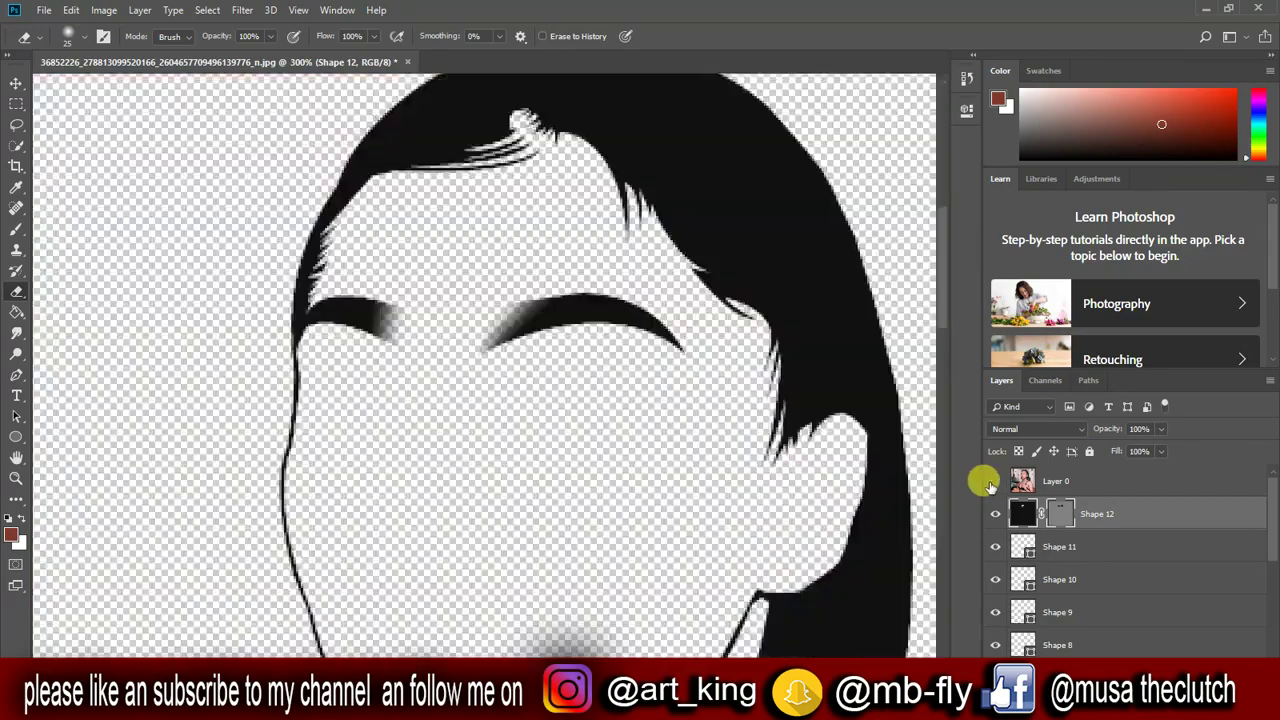
pyautogui.moveTo(515, 318); pyautogui.dragTo(441, 300)
pyautogui.scroll(-1, 620, 355)
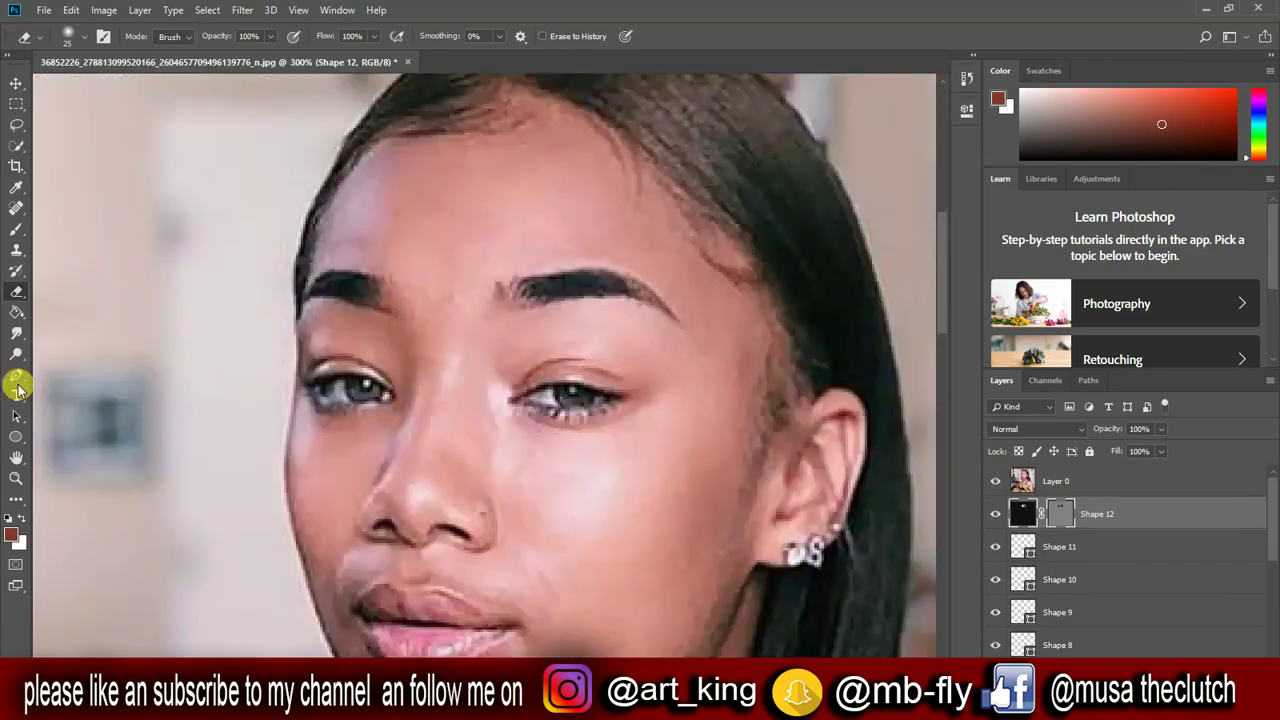
pyautogui.click(16, 374)
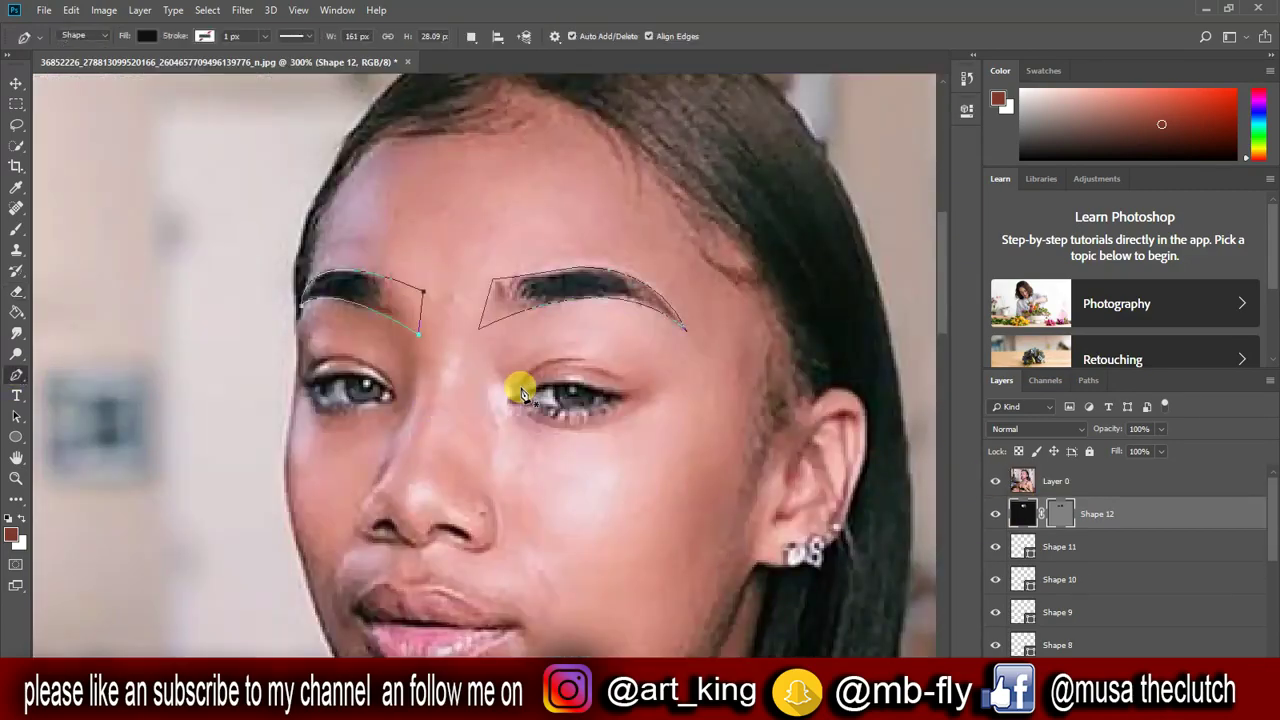
# - Draw thin black crease lines over both upper eyelids, checking them with the photo hidden
pyautogui.click(543, 352)
pyautogui.click(597, 362)
pyautogui.click(552, 370)
pyautogui.click(628, 385)
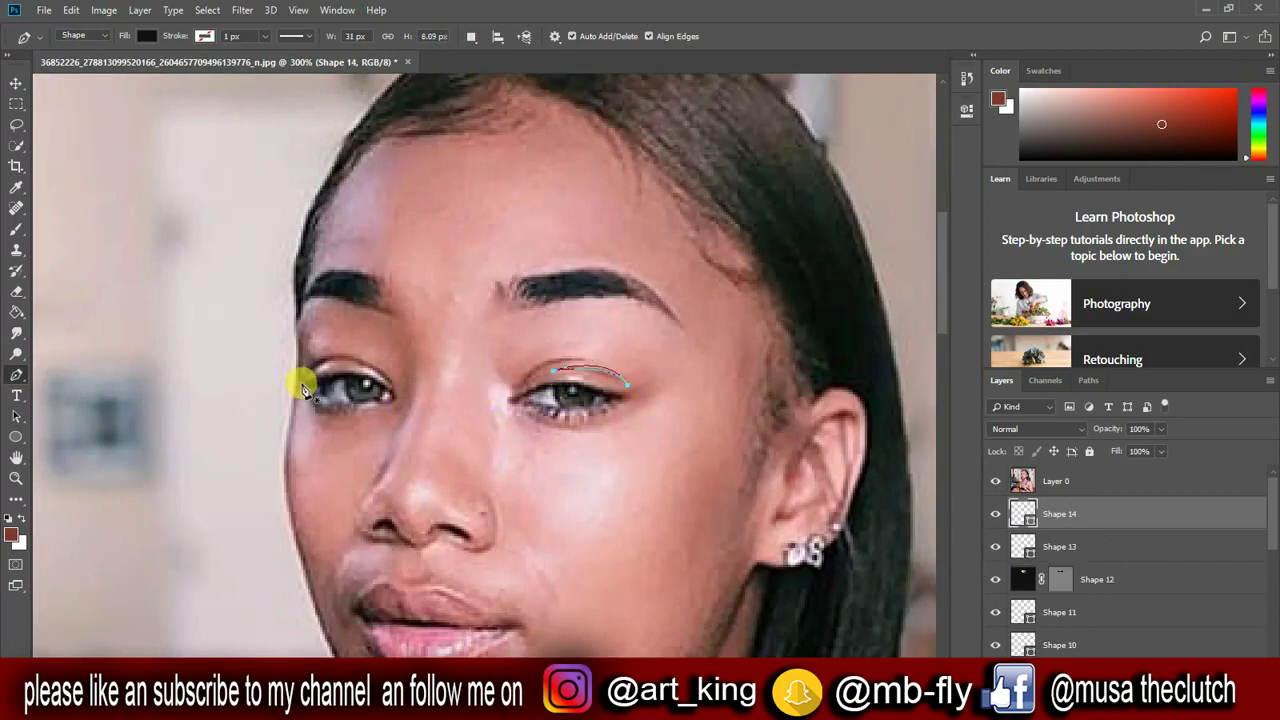
pyautogui.click(306, 380)
pyautogui.click(368, 372)
pyautogui.click(995, 481)
pyautogui.hotkey('ctrl', '+')
pyautogui.click(995, 481)
pyautogui.hotkey('ctrl', '+')
# - Trace curved outlines around the right and left eyes, toggling the photo to check
pyautogui.click(555, 395)
pyautogui.moveTo(645, 377); pyautogui.dragTo(690, 395)
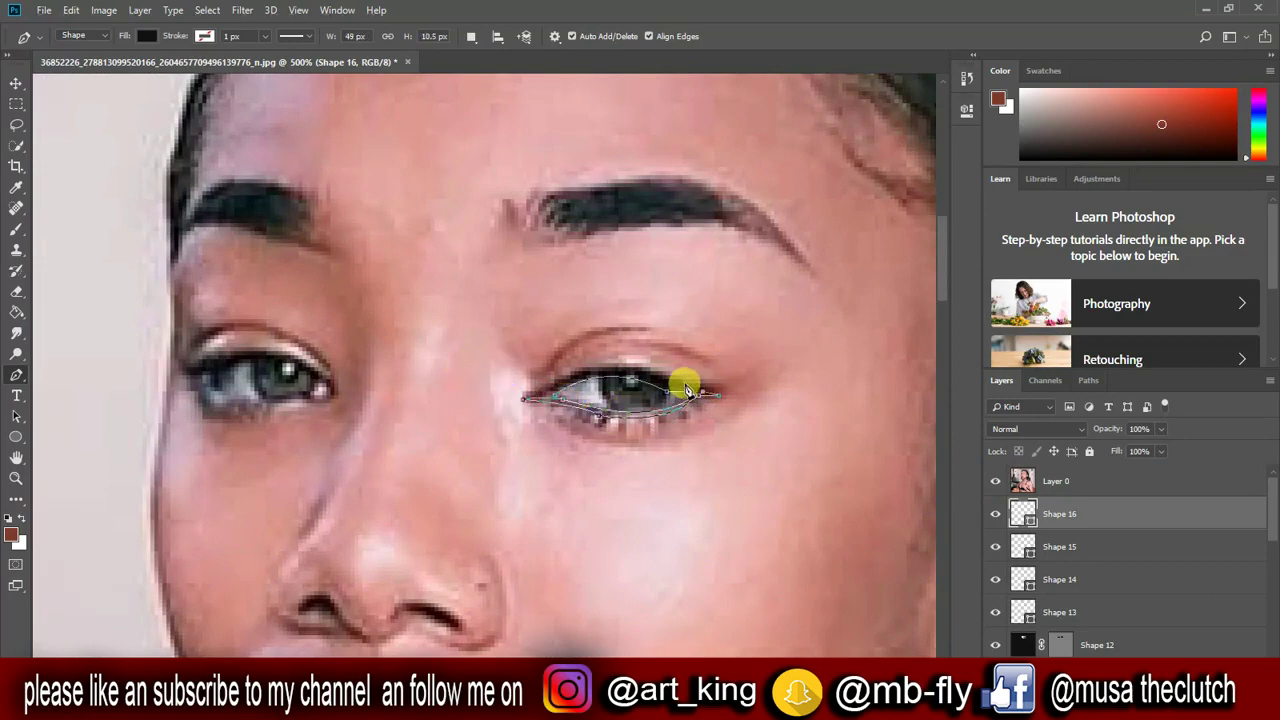
pyautogui.click(995, 481)
pyautogui.click(995, 481)
pyautogui.click(222, 372)
pyautogui.moveTo(314, 370); pyautogui.dragTo(333, 398)
pyautogui.moveTo(238, 352); pyautogui.dragTo(207, 356)
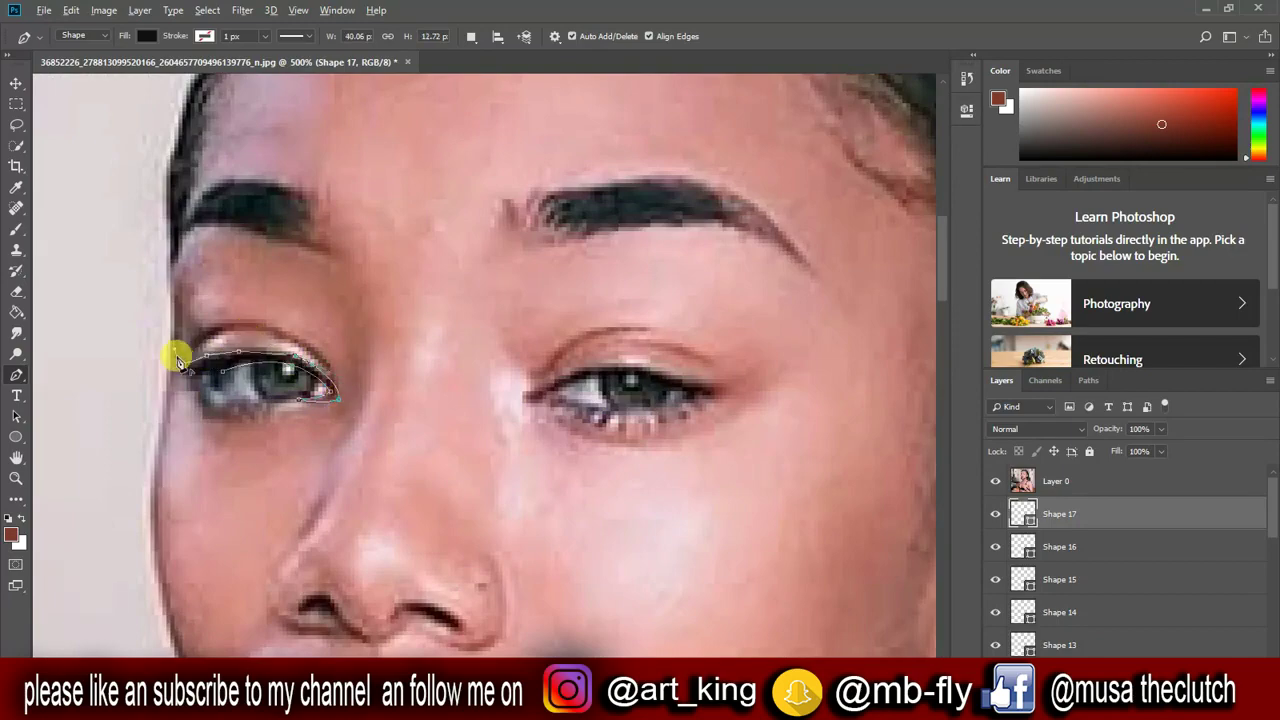
pyautogui.click(995, 481)
pyautogui.click(995, 481)
# - Start a line shape tracing the nostril
pyautogui.scroll(-2, 657, 457)
pyautogui.click(482, 459)
pyautogui.moveTo(417, 534); pyautogui.dragTo(295, 457)
# - Curve the nostril outline and add a line along the nostril edge
pyautogui.moveTo(410, 517)
pyautogui.mouseDown()
pyautogui.moveTo(396, 537)
pyautogui.moveTo(297, 479)
pyautogui.mouseUp()
pyautogui.click(410, 537)
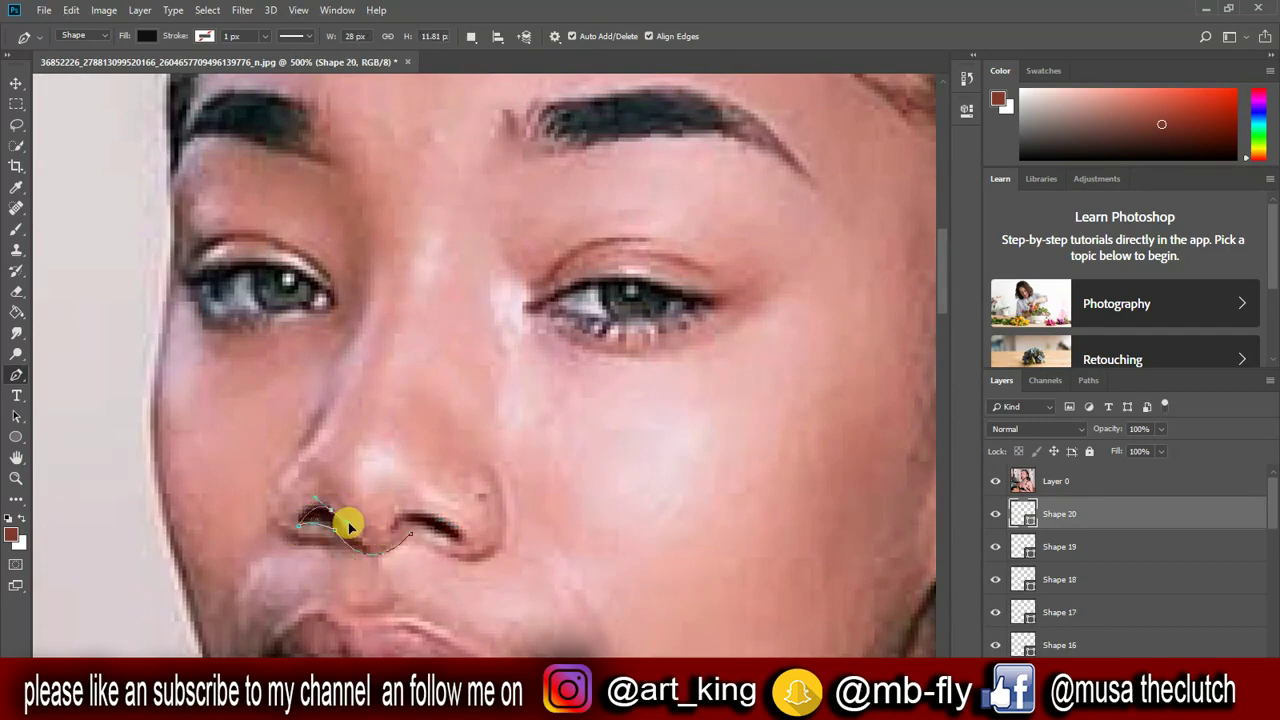
pyautogui.scroll(1, 404, 540)
pyautogui.scroll(1, 400, 531)
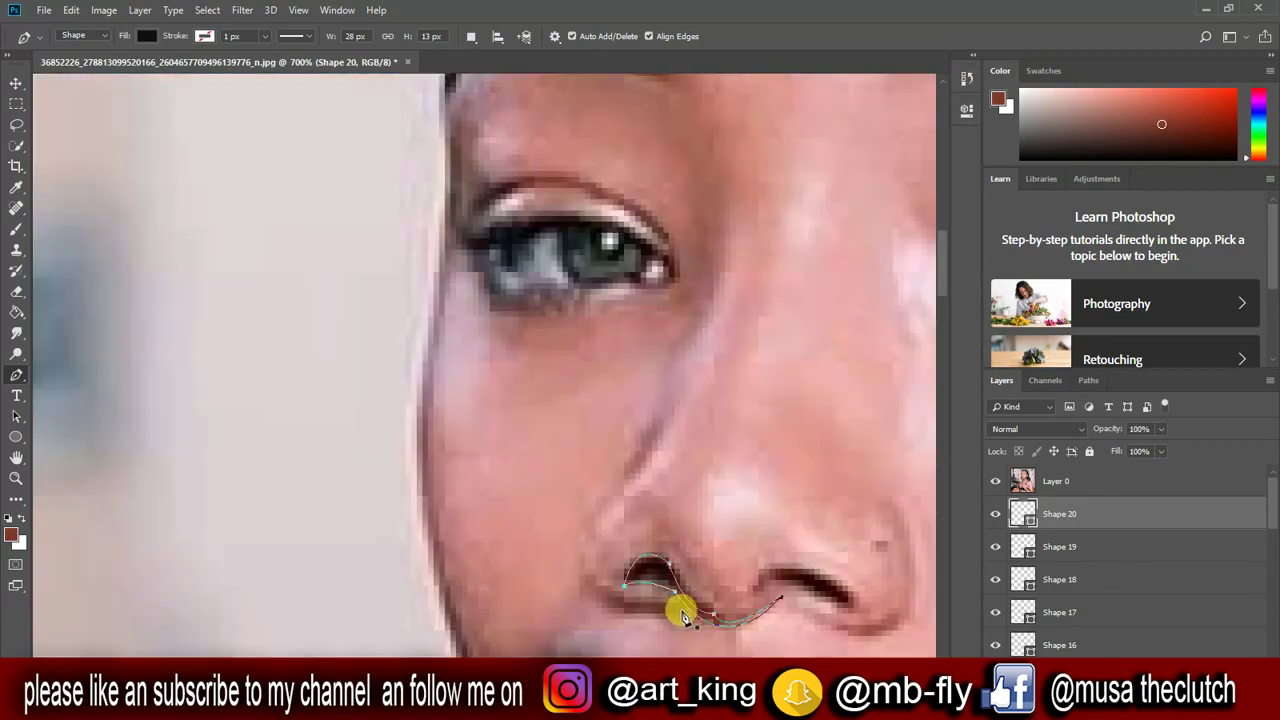
# - Draw a curved line along the side of the face, checking it with the photo hidden
pyautogui.click(678, 610)
pyautogui.moveTo(662, 385); pyautogui.dragTo(605, 512)
pyautogui.scroll(-2, 837, 614)
pyautogui.click(995, 481)
pyautogui.hotkey('ctrl', '-')
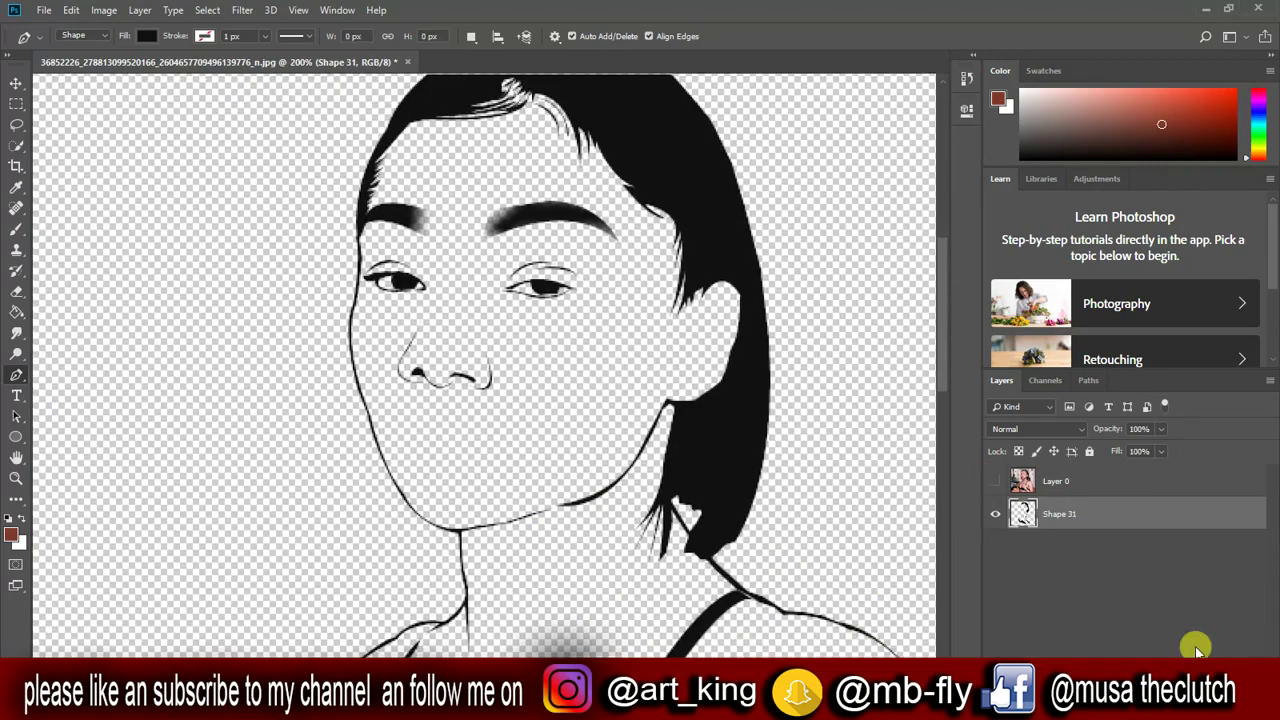
pyautogui.click(995, 481)
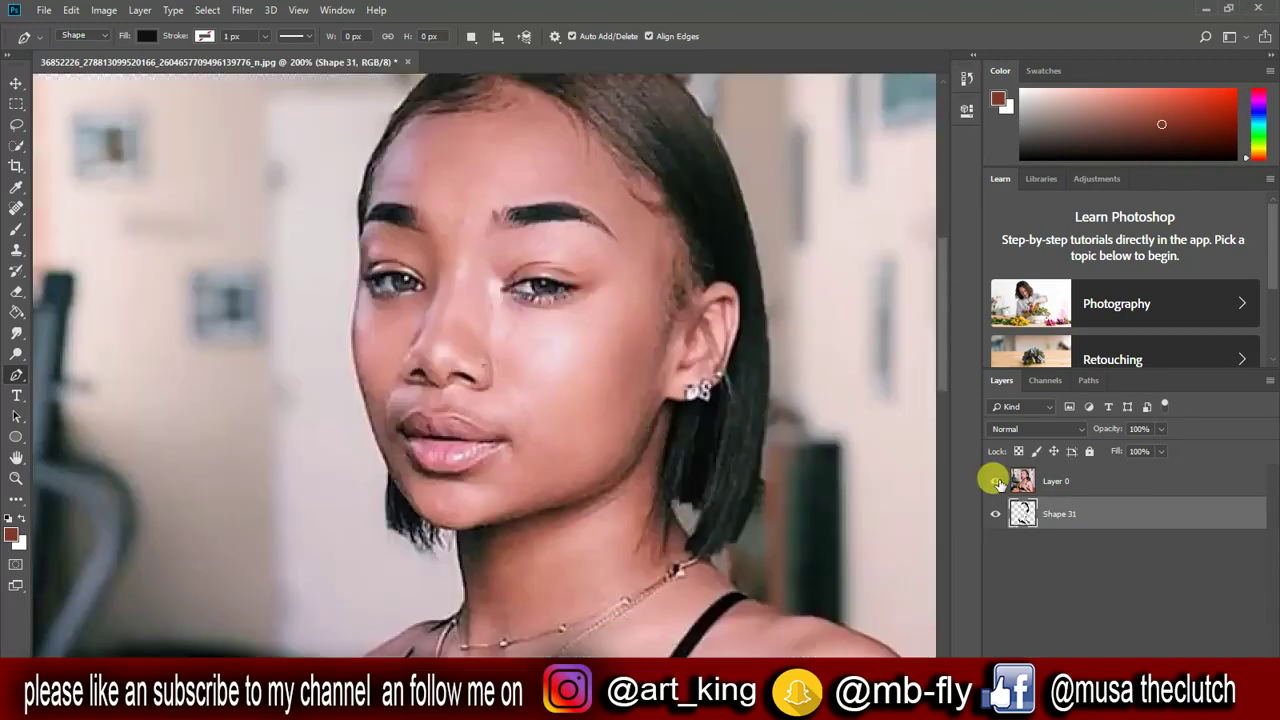
pyautogui.hotkey('ctrl', '+')
pyautogui.hotkey('ctrl', '+')
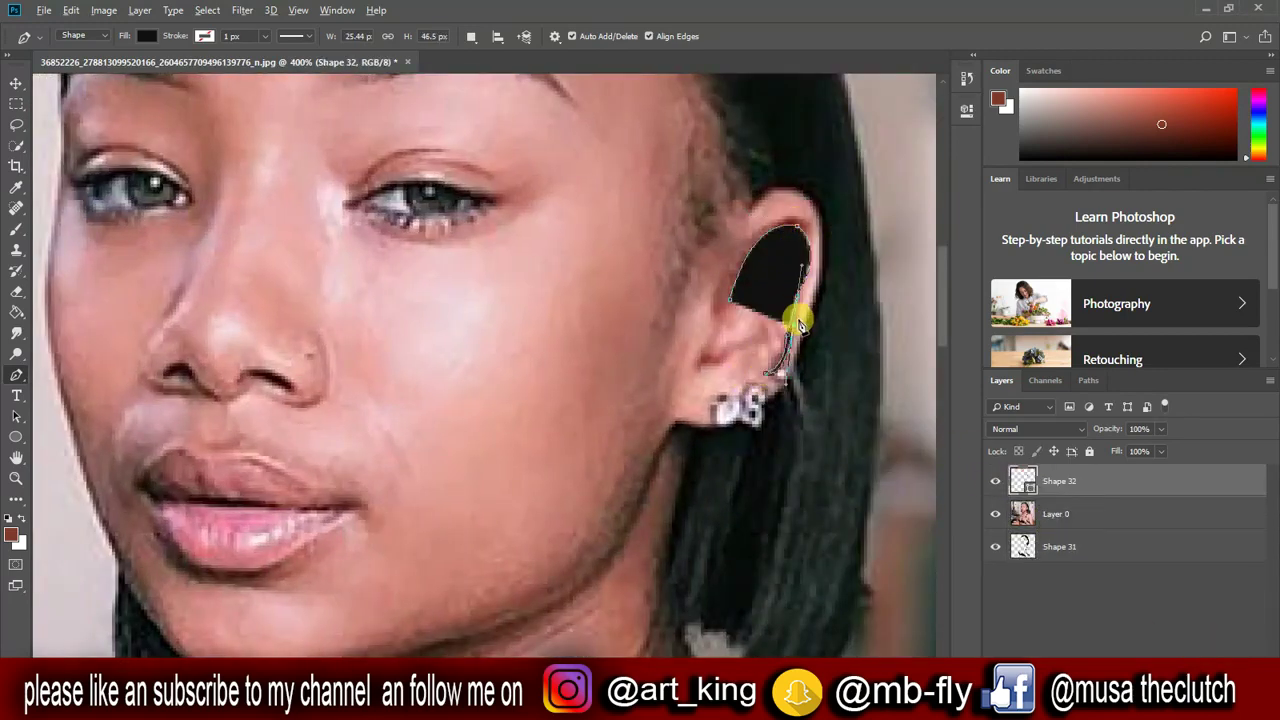
# - Outline the ear with an arc ending at the lobe, then hide the photo
pyautogui.moveTo(813, 229); pyautogui.dragTo(778, 273)
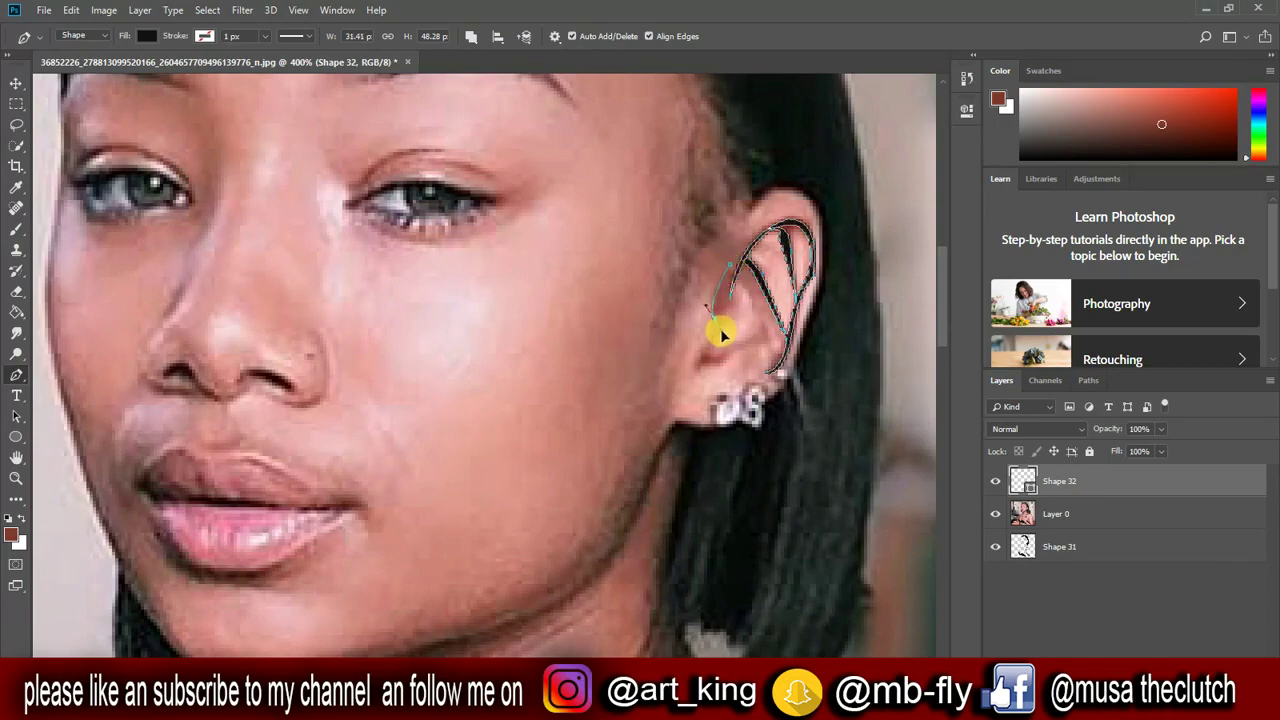
pyautogui.click(696, 368)
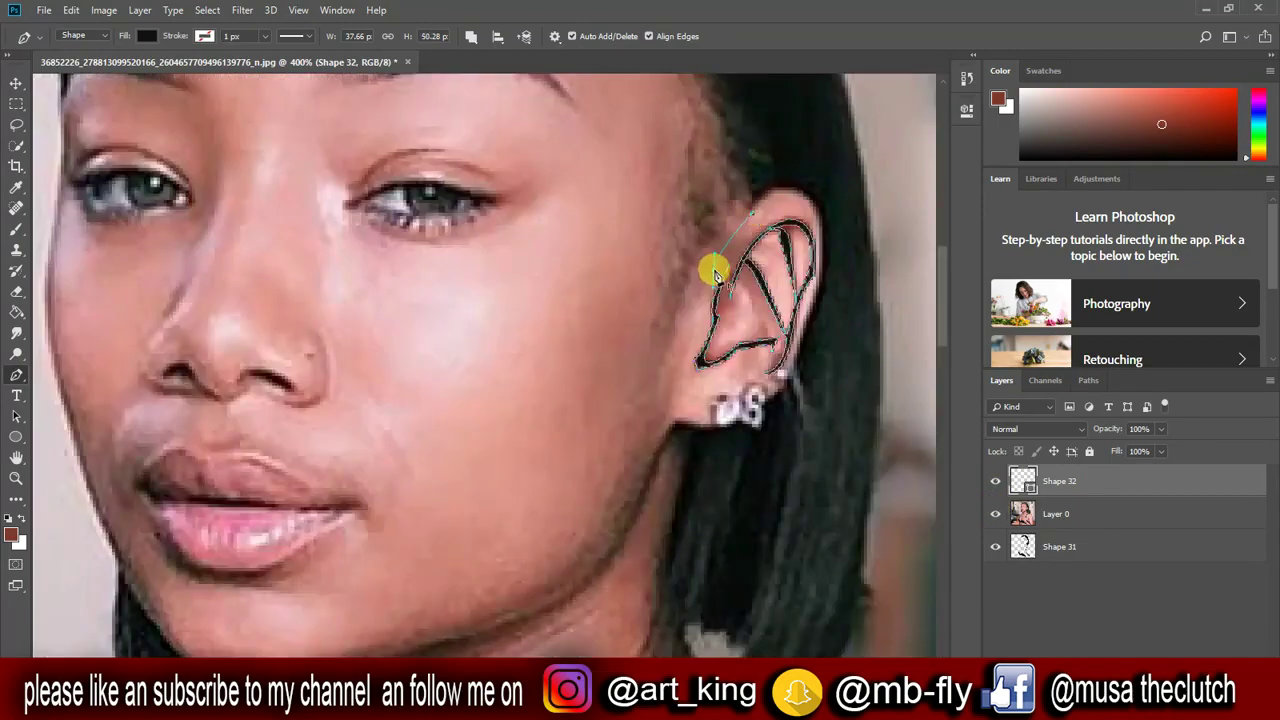
pyautogui.click(995, 513)
pyautogui.click(995, 513)
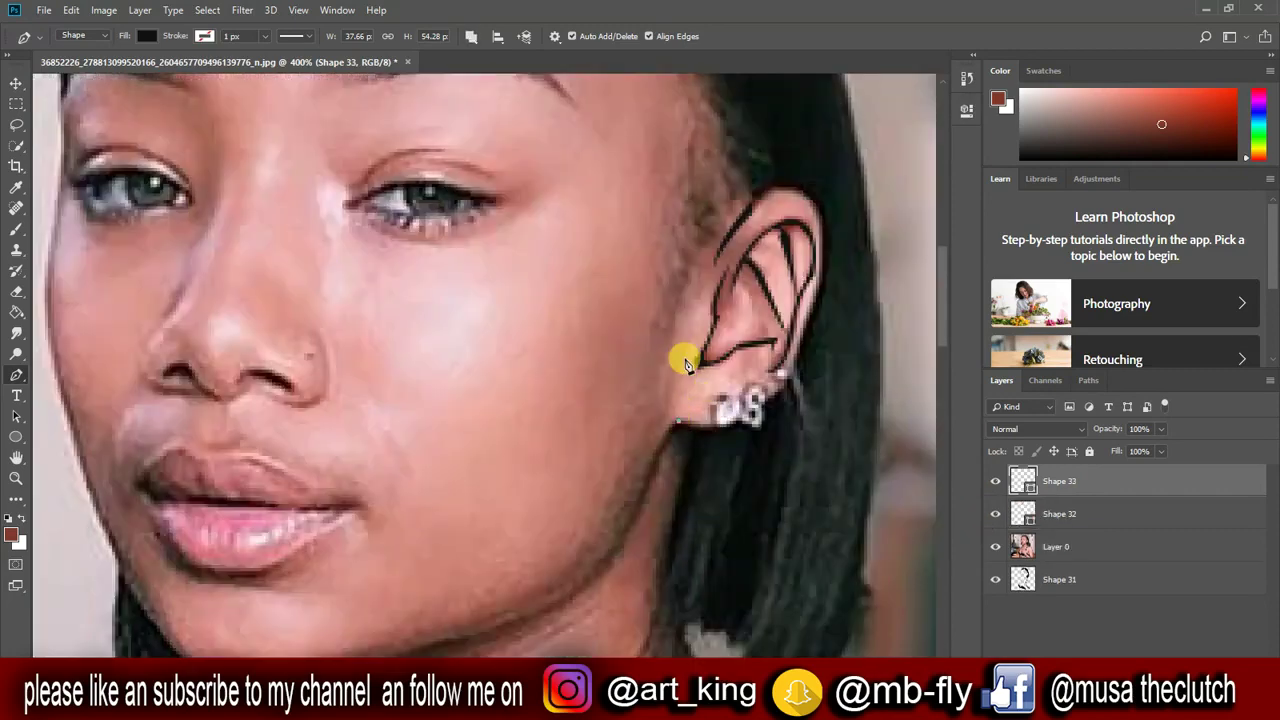
pyautogui.click(995, 546)
pyautogui.scroll(-3, 881, 527)
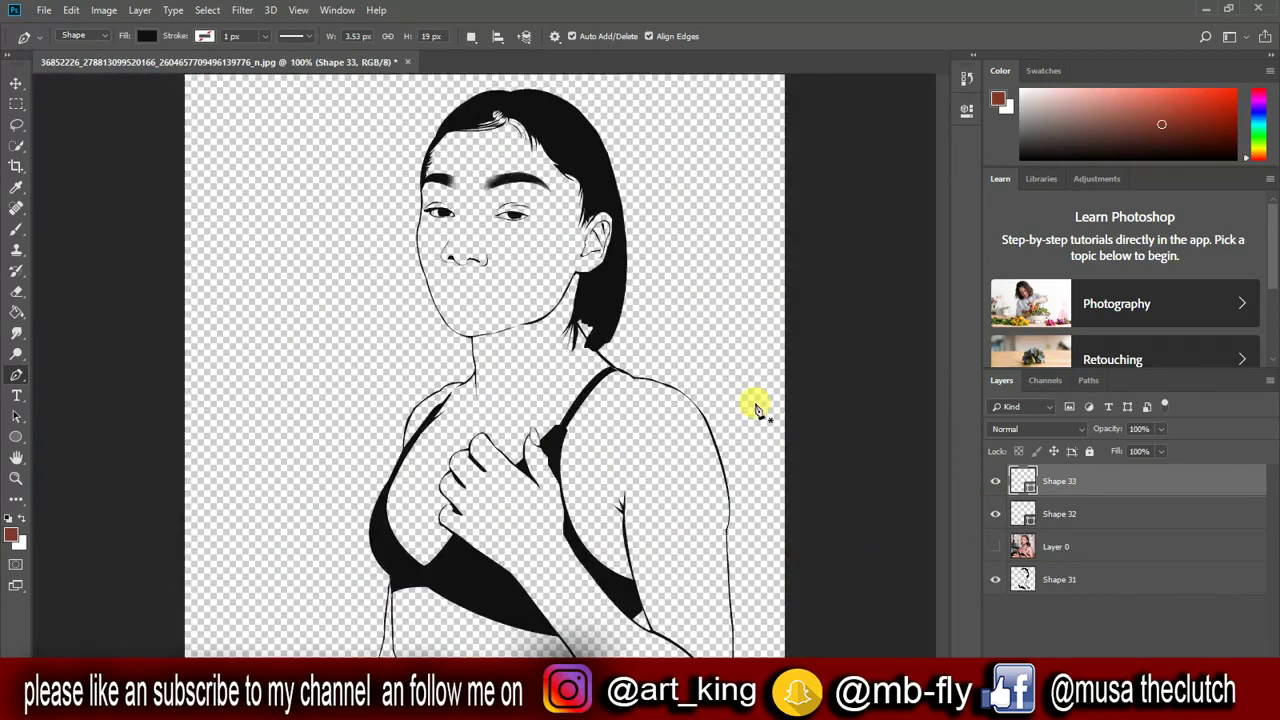
# - Trace curved outlines around the lower and upper lips
pyautogui.scroll(2, 657, 420)
pyautogui.scroll(2, 571, 457)
pyautogui.scroll(1, 552, 512)
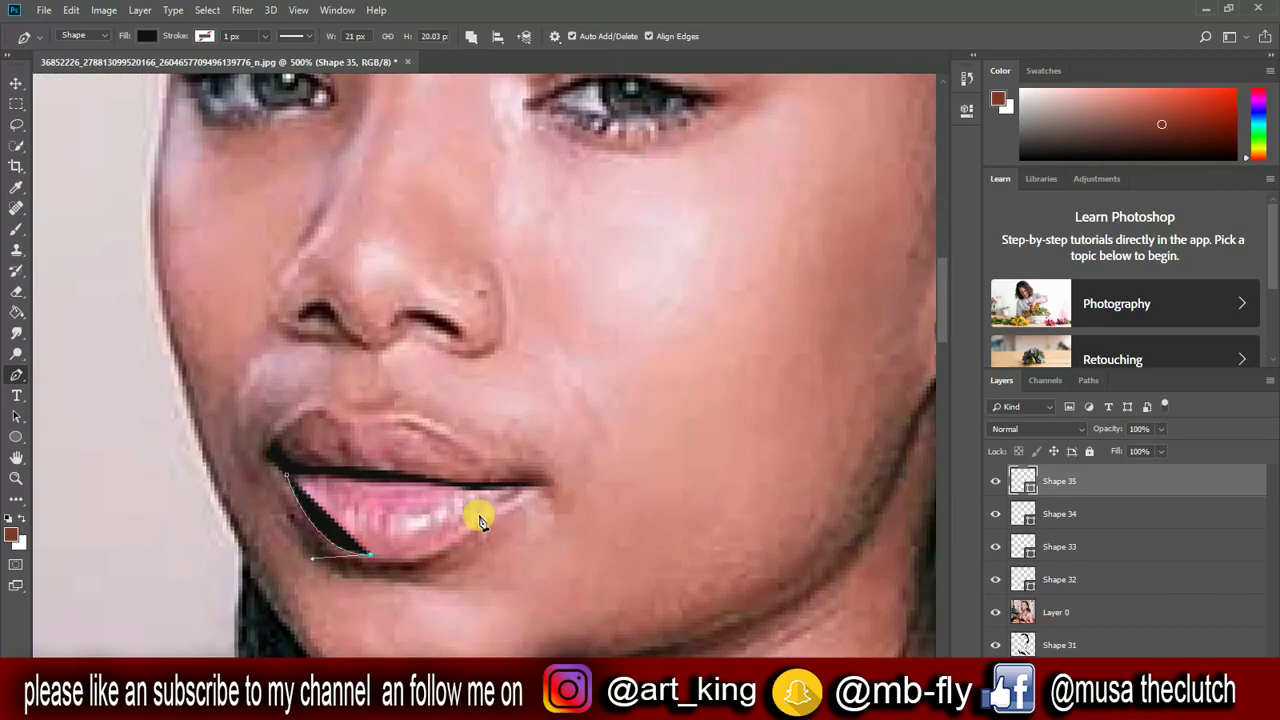
pyautogui.moveTo(530, 487); pyautogui.dragTo(541, 491)
pyautogui.moveTo(368, 563); pyautogui.dragTo(389, 566)
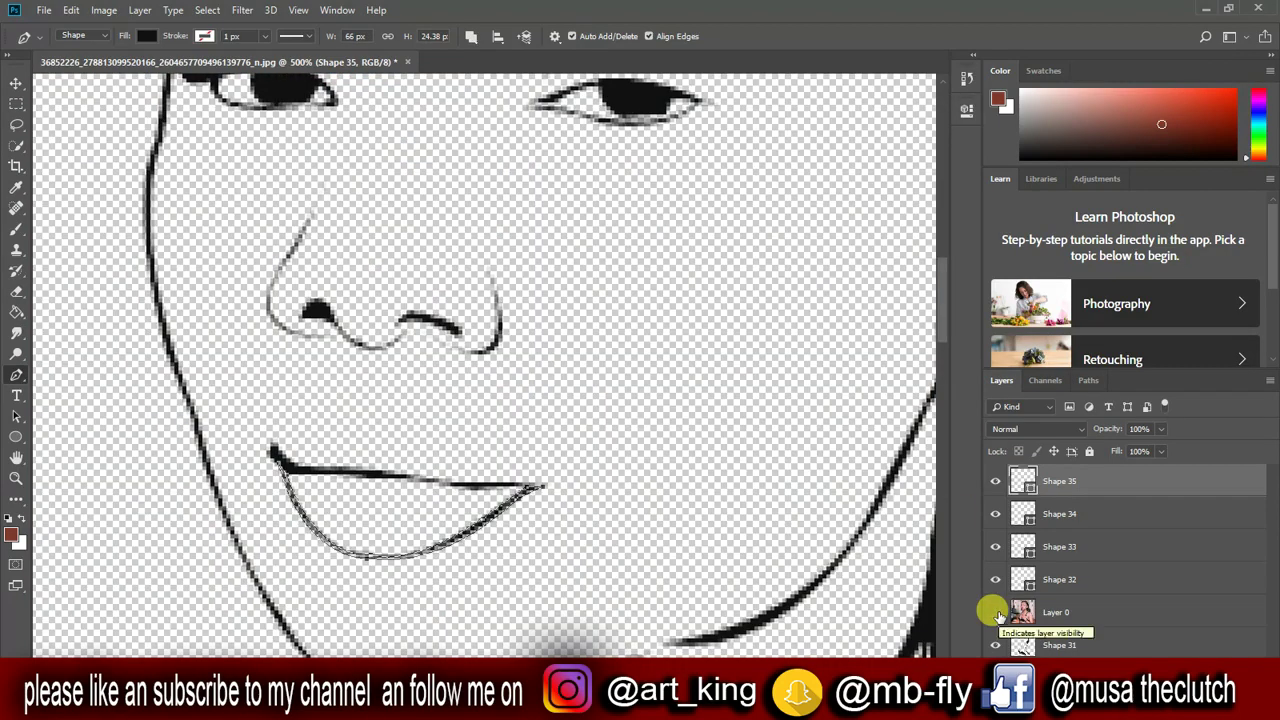
pyautogui.moveTo(339, 424); pyautogui.dragTo(380, 452)
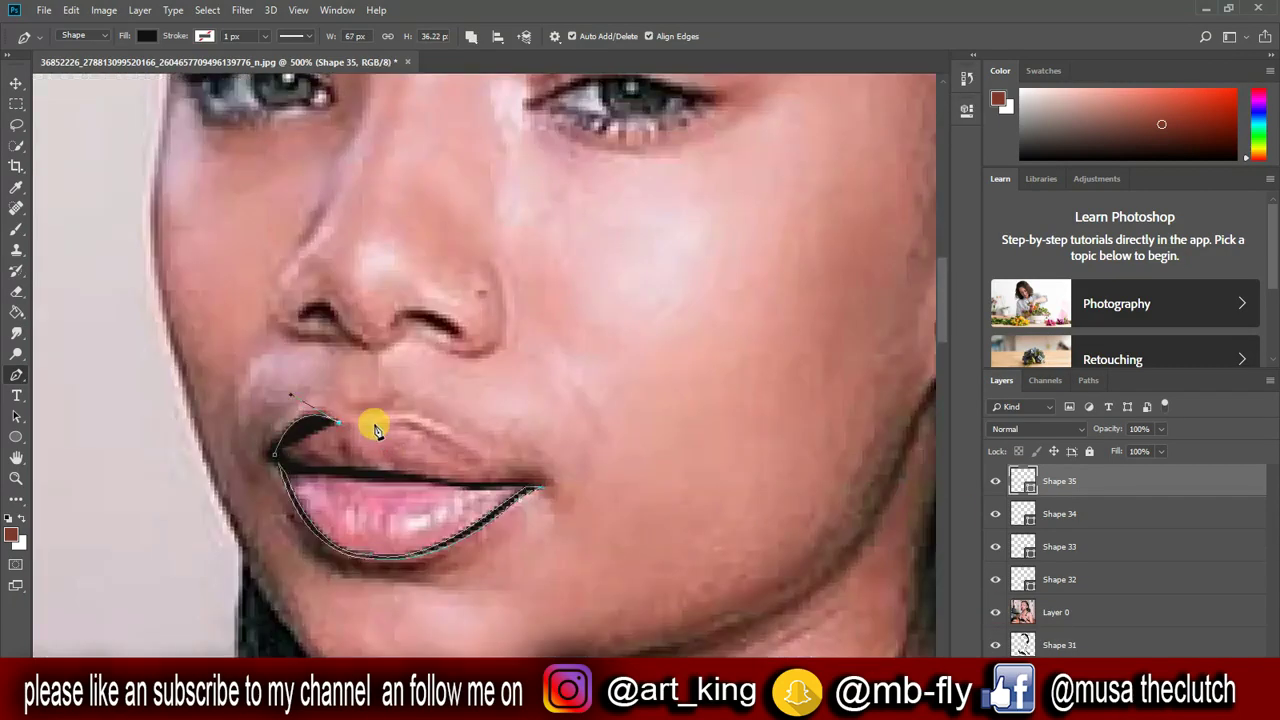
pyautogui.click(549, 489)
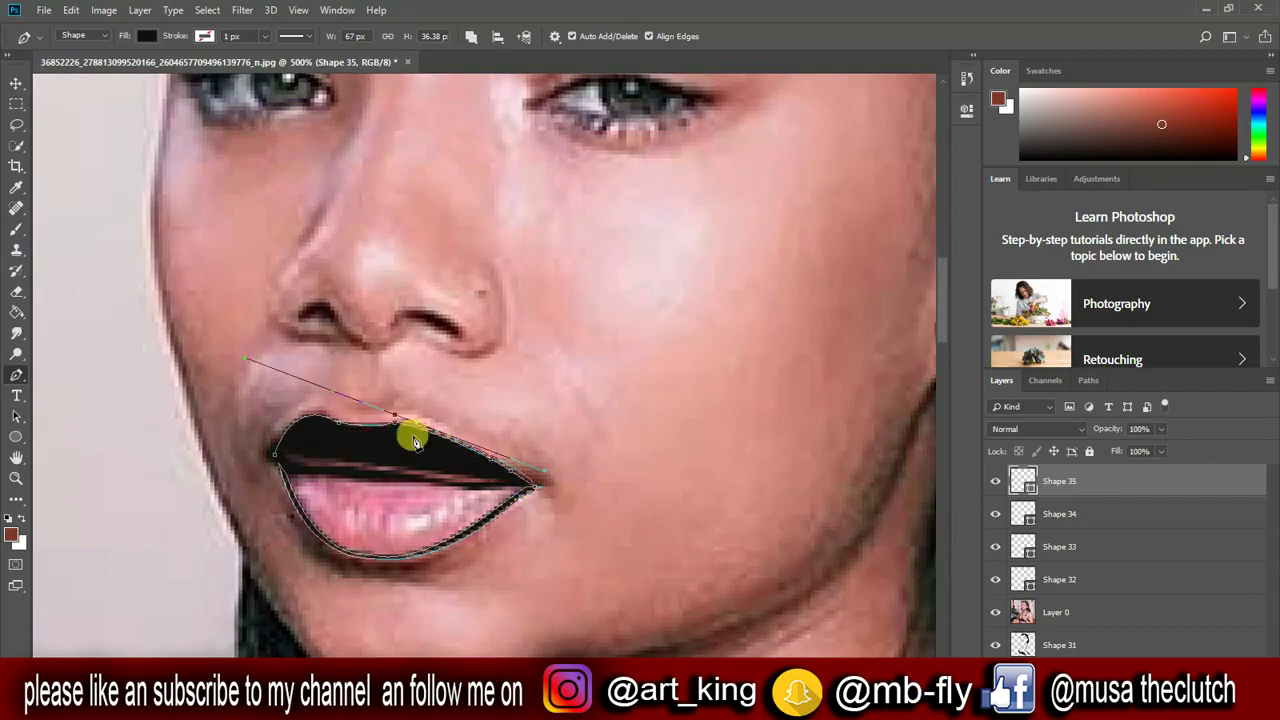
pyautogui.moveTo(415, 440); pyautogui.dragTo(325, 412)
# - Hide Layer 0, move it to the top, and merge the line-art shapes with Ctrl+E
pyautogui.click(995, 612)
pyautogui.hotkey('ctrl', '1')
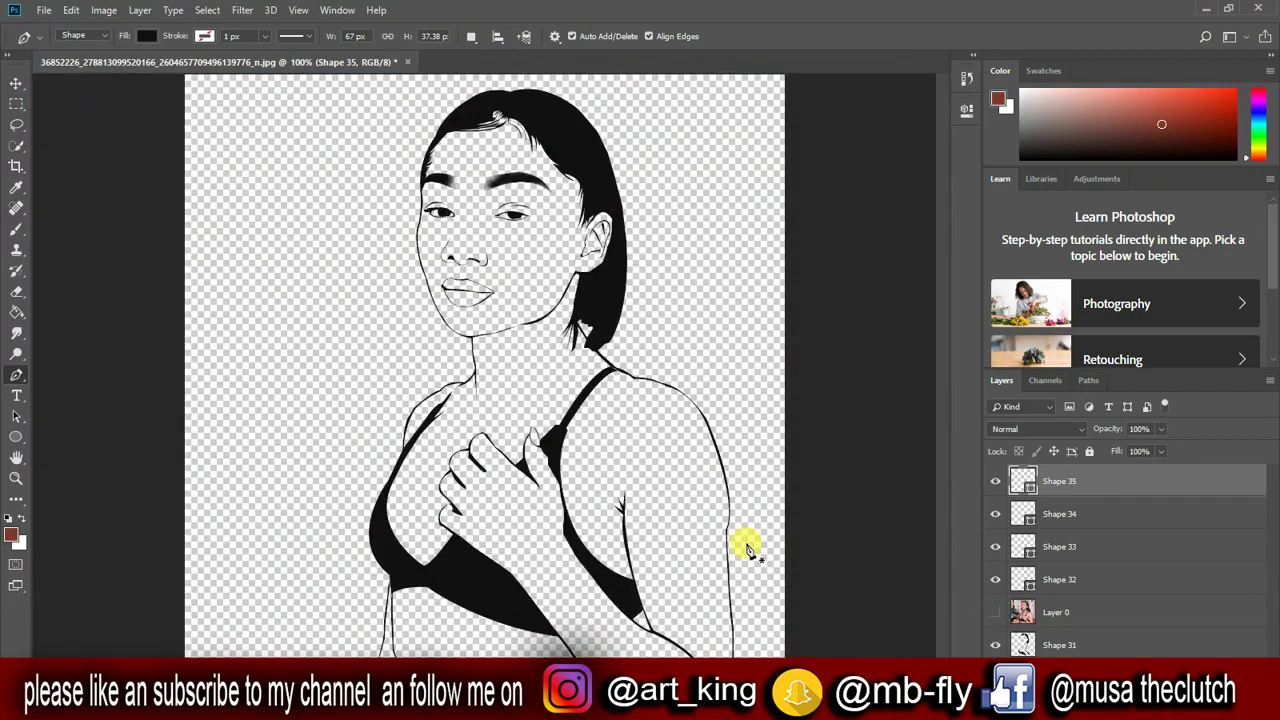
pyautogui.hotkey('ctrl', '+')
pyautogui.moveTo(1056, 612); pyautogui.dragTo(1060, 475)
pyautogui.keyDown('shift'); pyautogui.click(1055, 640); pyautogui.keyUp('shift')
pyautogui.hotkey('ctrl', 'e')
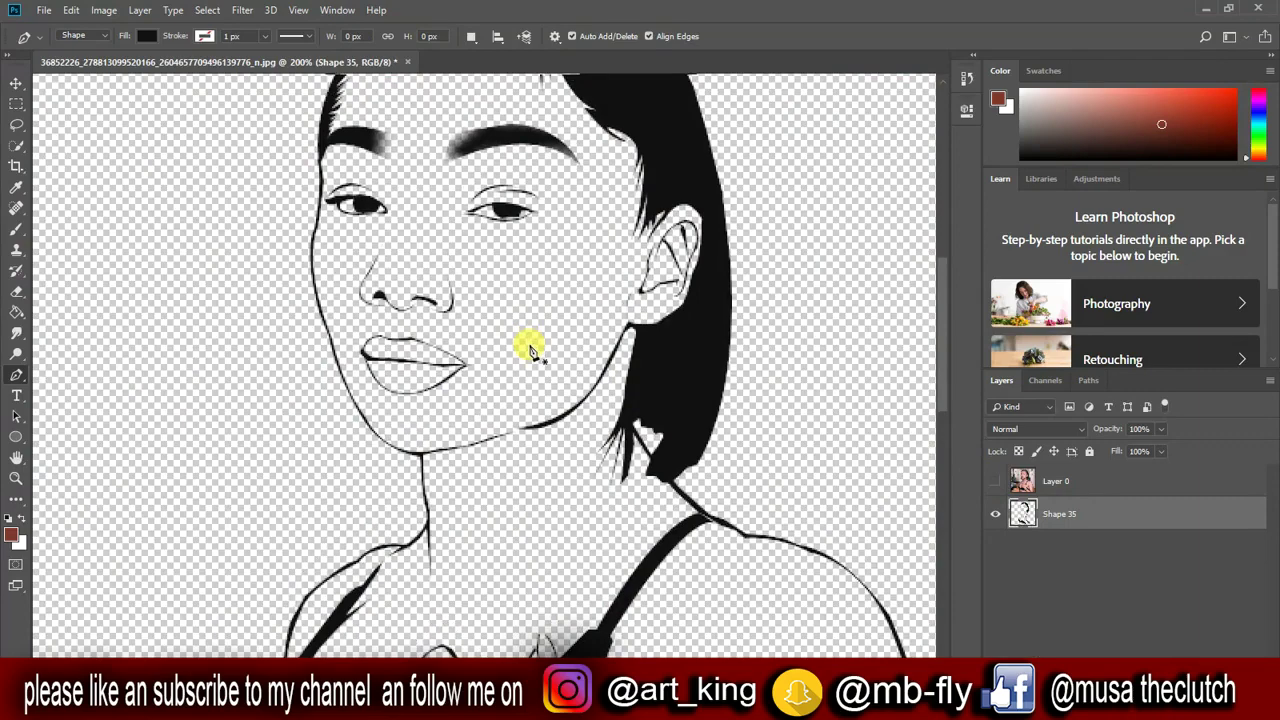
# - Set the foreground colour to dark grey #3c3838 and adjust the brush size
pyautogui.scroll(5, 528, 343)
pyautogui.press('d')
pyautogui.click(11, 533)
pyautogui.click(586, 284)
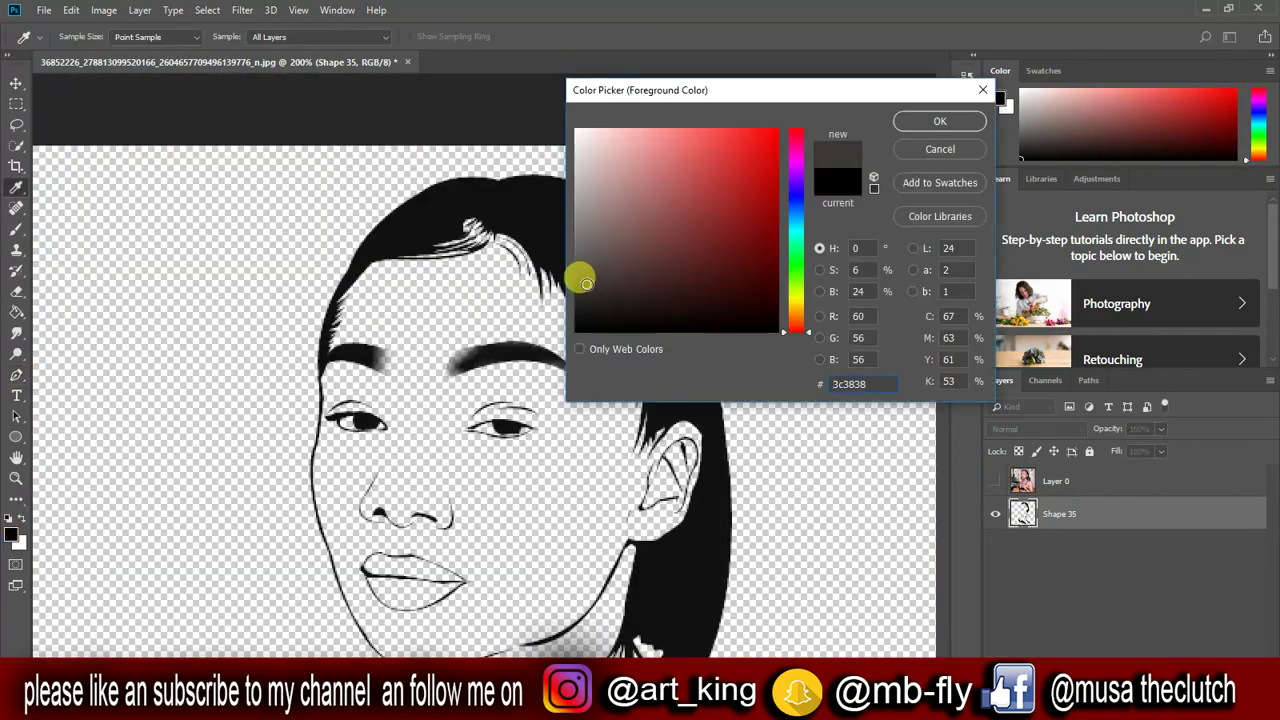
pyautogui.press('Return')
pyautogui.press('p')
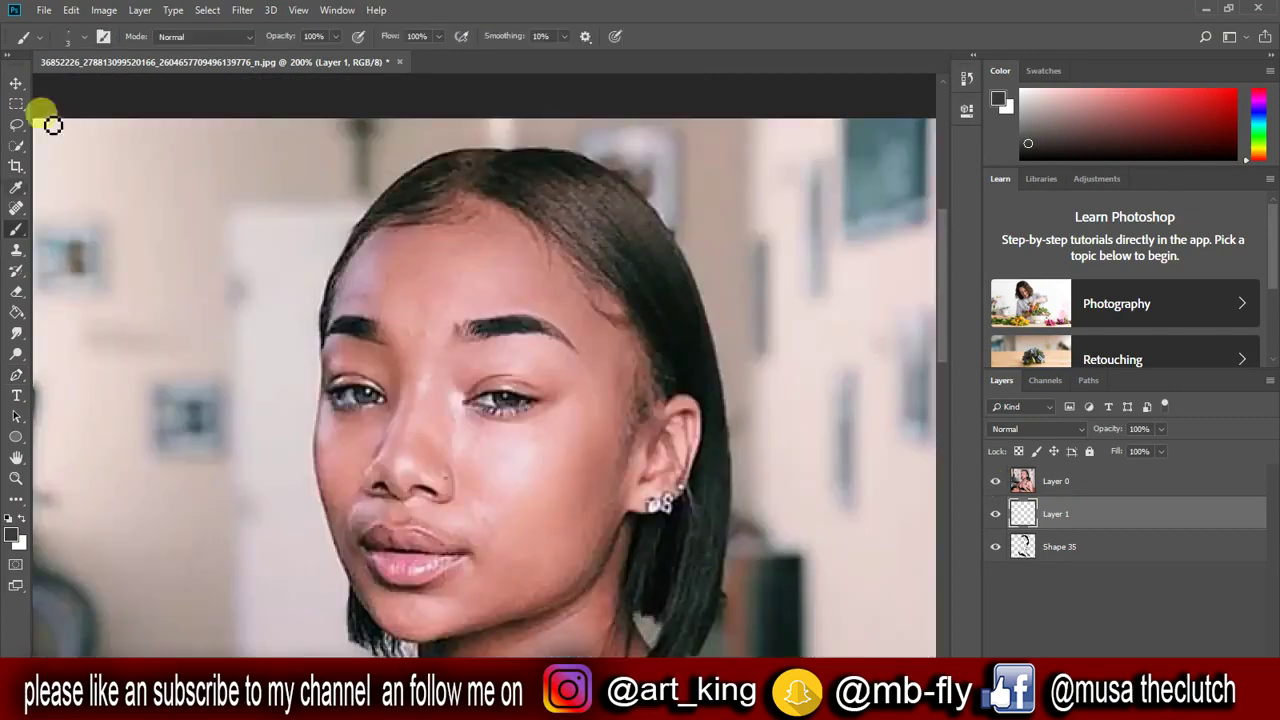
pyautogui.rightClick(53, 124)
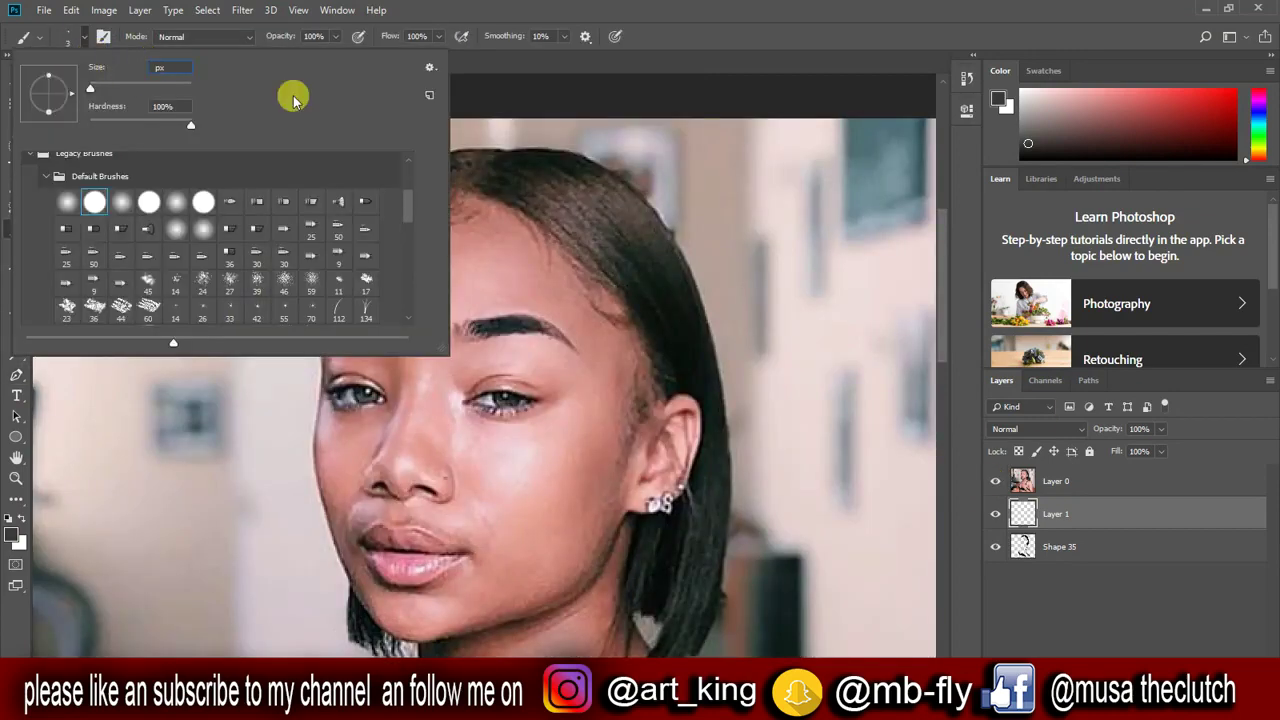
pyautogui.press('p')
# - Draw strand paths along the right hairline, stroke them, and erase stray lines
pyautogui.moveTo(600, 245); pyautogui.dragTo(590, 228)
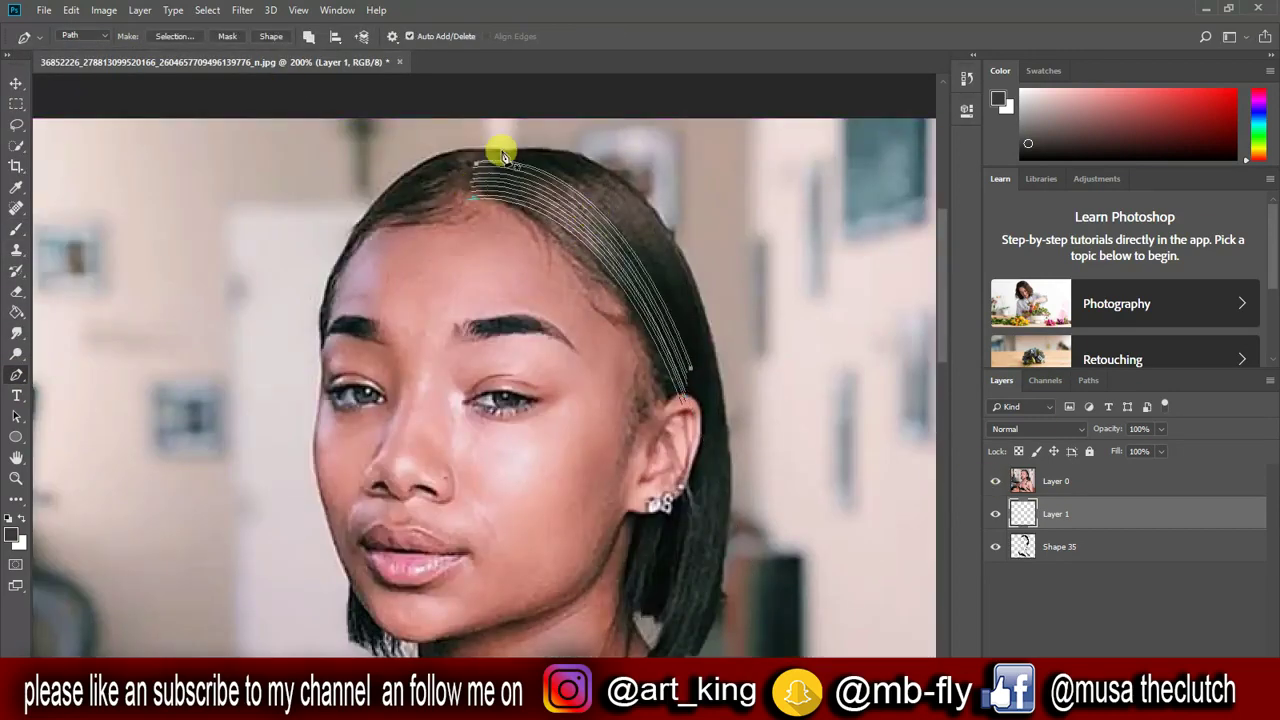
pyautogui.scroll(-3, 503, 157)
pyautogui.scroll(3, 727, 557)
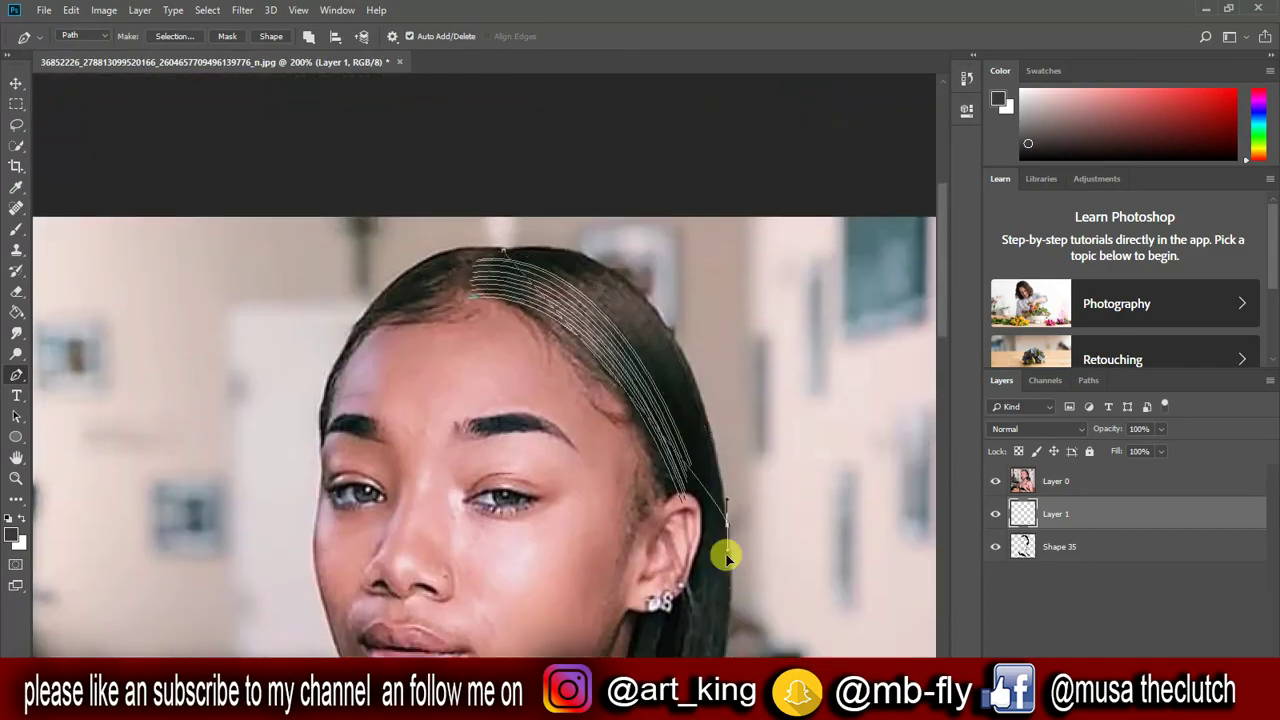
pyautogui.scroll(-3, 727, 557)
pyautogui.scroll(3, 671, 309)
pyautogui.rightClick(725, 80)
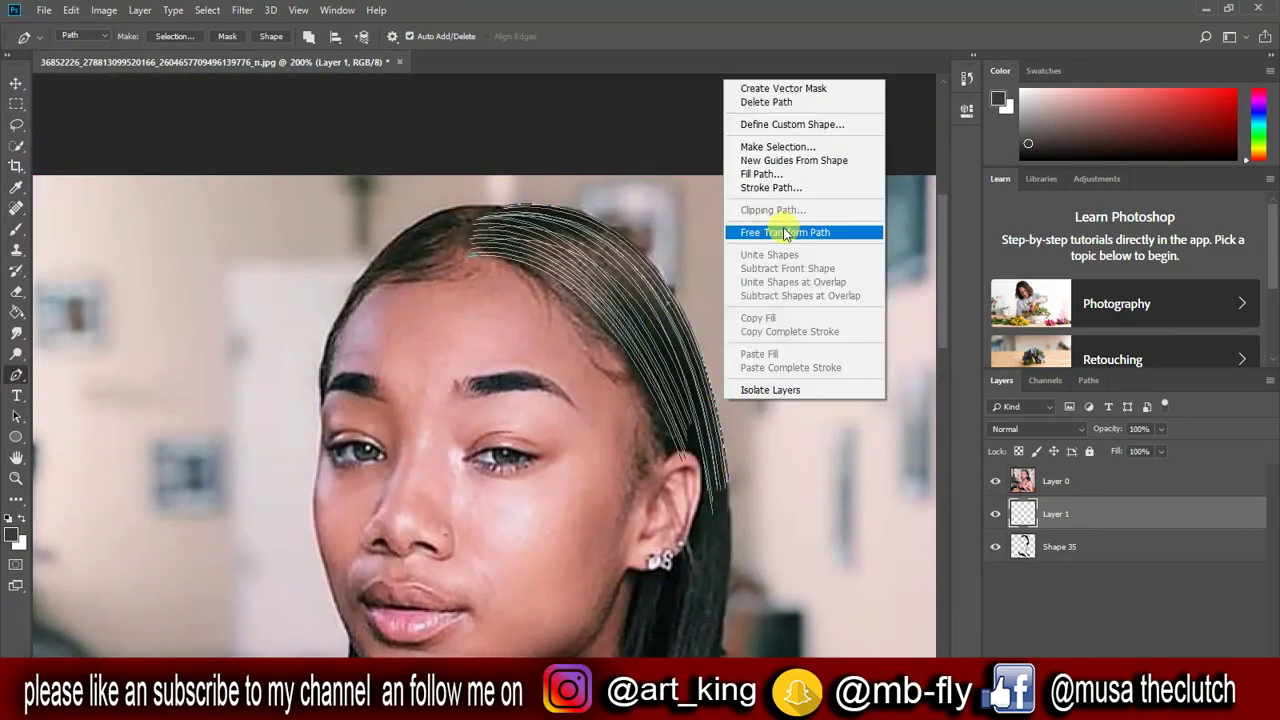
pyautogui.click(995, 481)
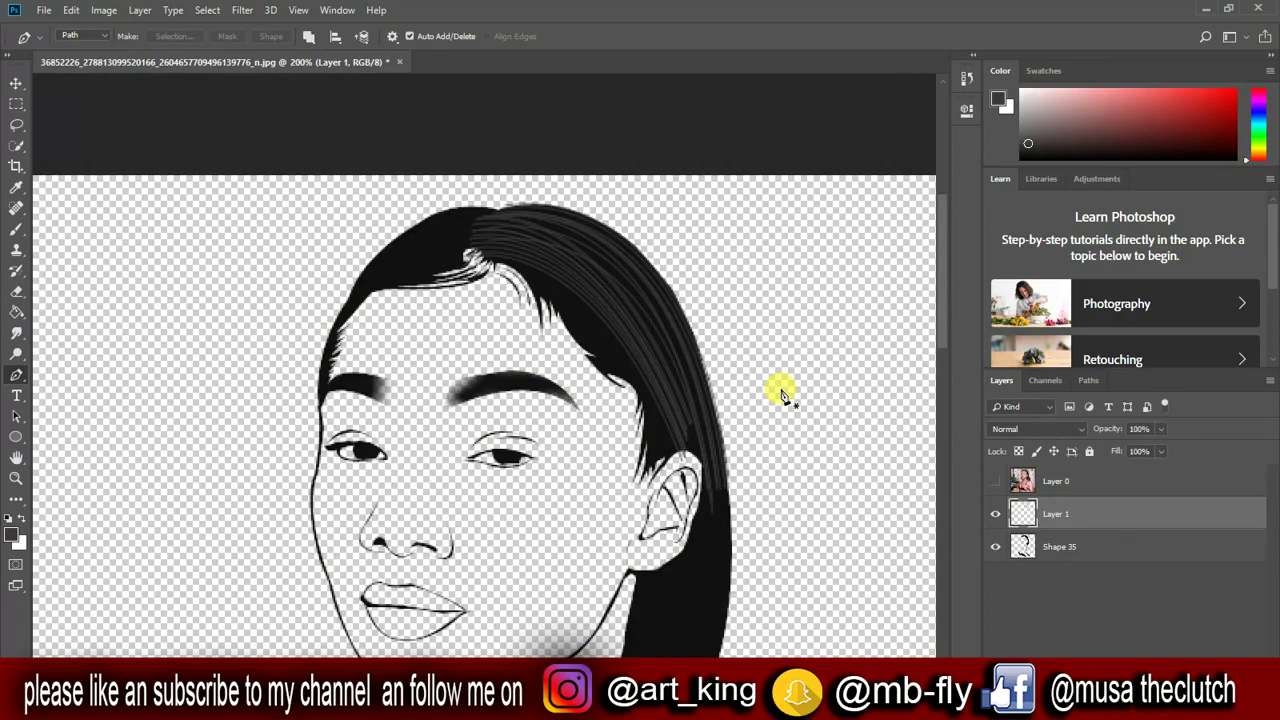
pyautogui.press('e')
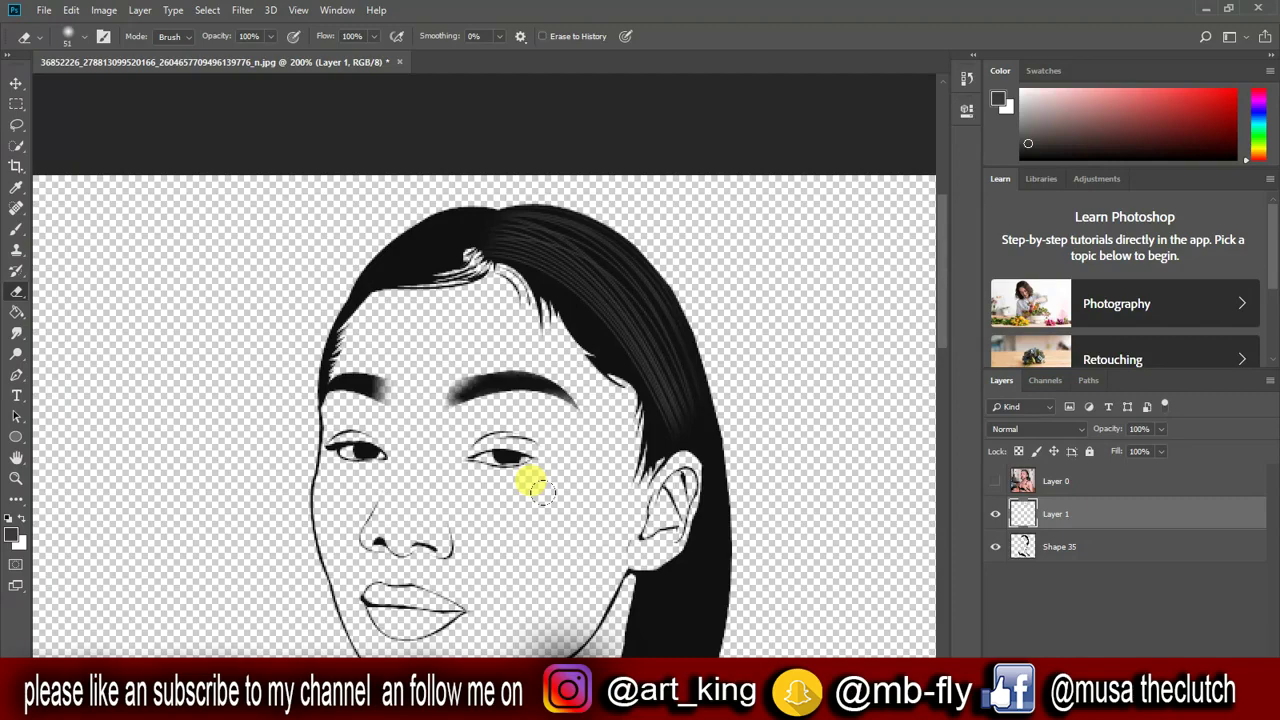
pyautogui.press('p')
pyautogui.scroll(-2, 660, 630)
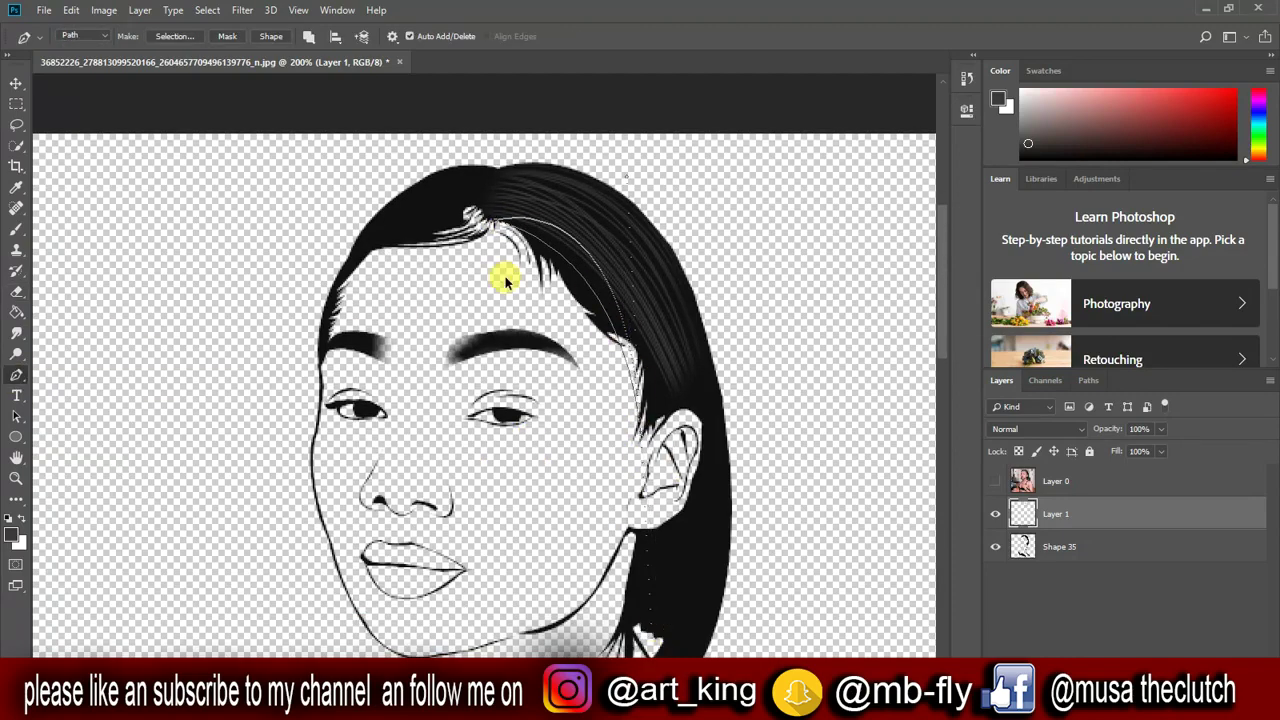
# - Draw and stroke more strand paths over the lower hair, then set a white background fill
pyautogui.moveTo(505, 282); pyautogui.dragTo(636, 370)
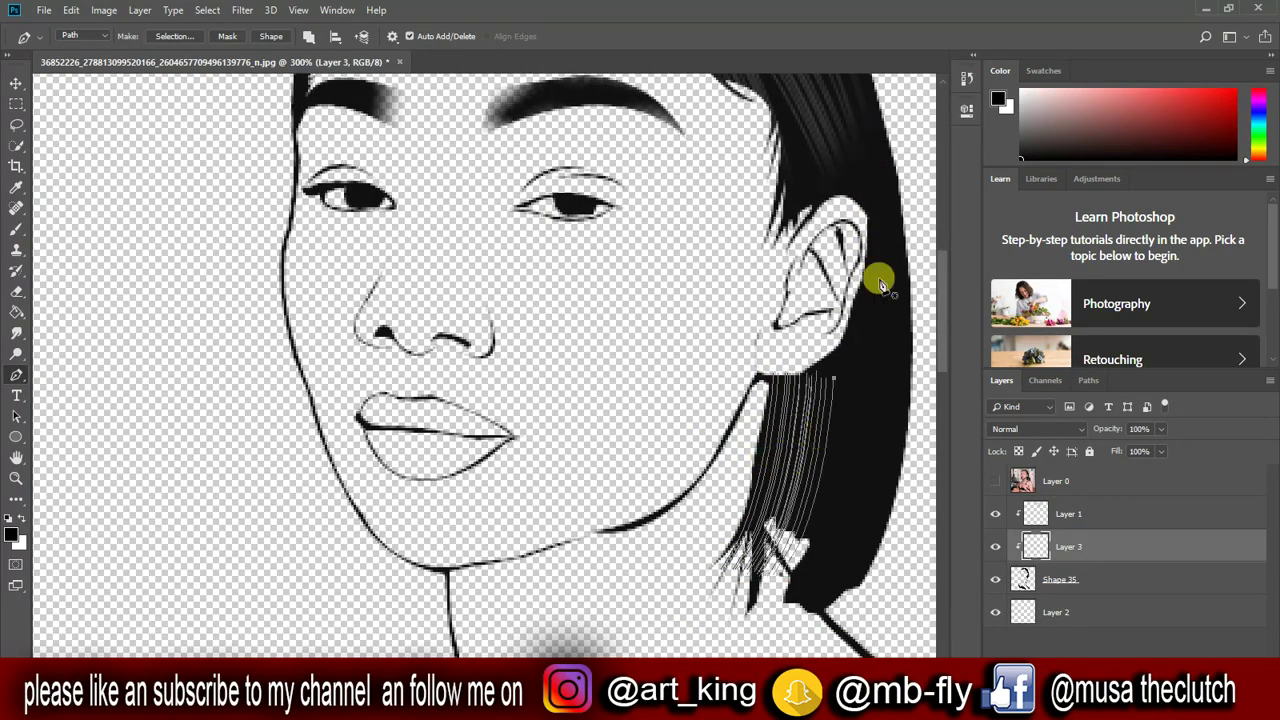
pyautogui.press('Return')
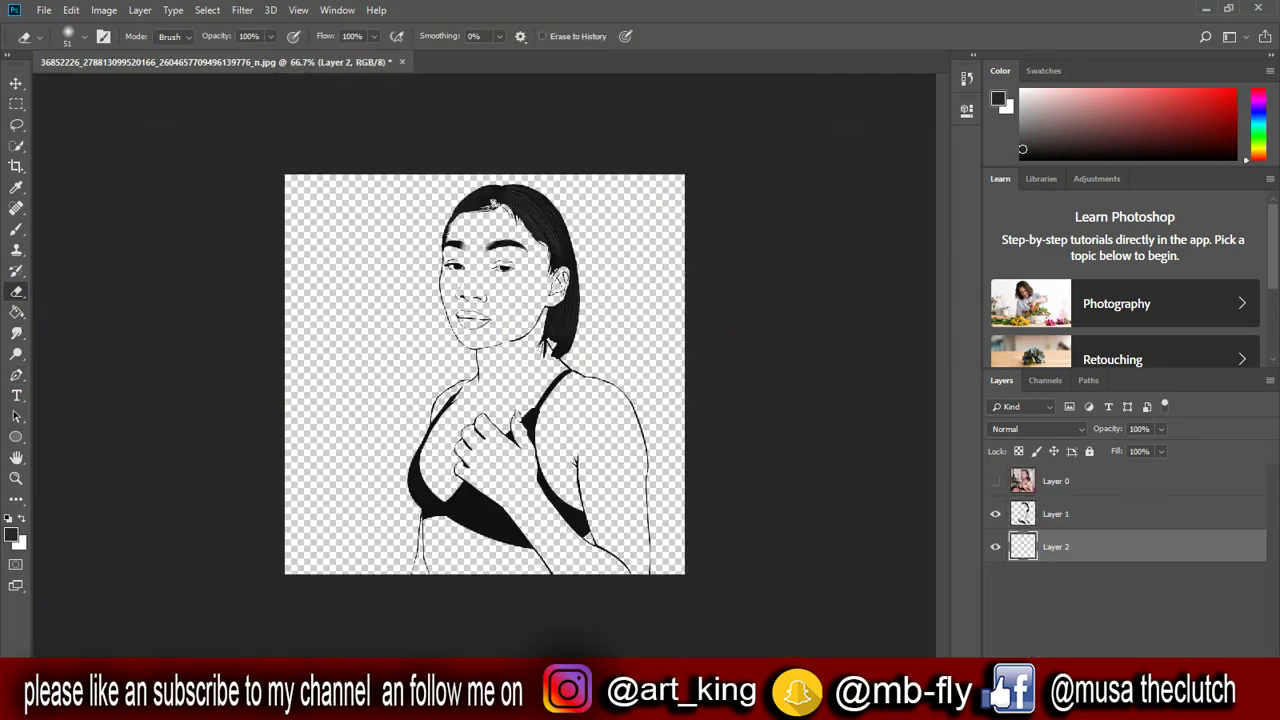
pyautogui.moveTo(690, 317)
pyautogui.mouseDown()
pyautogui.moveTo(651, 134)
pyautogui.moveTo(574, 130)
pyautogui.mouseUp()
# - Confirm the white background, then trace the skin outline down the neck, shoulder and arm
pyautogui.click(940, 121)
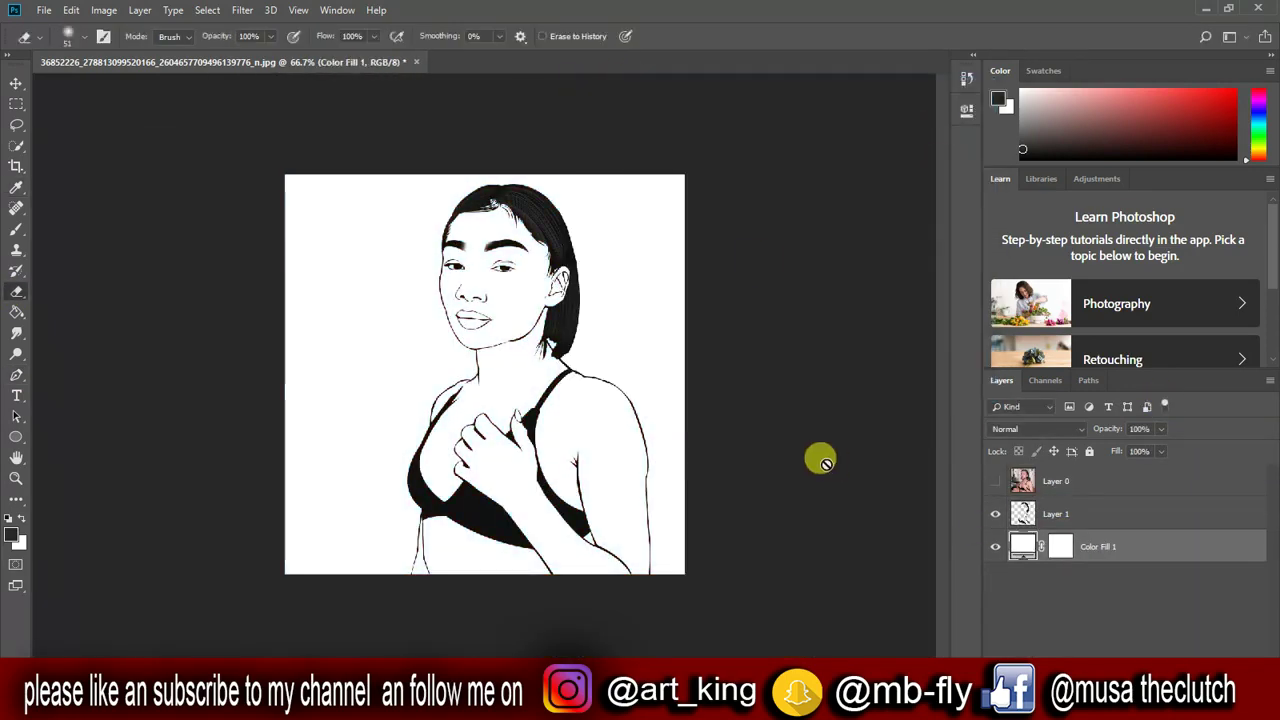
pyautogui.press('p')
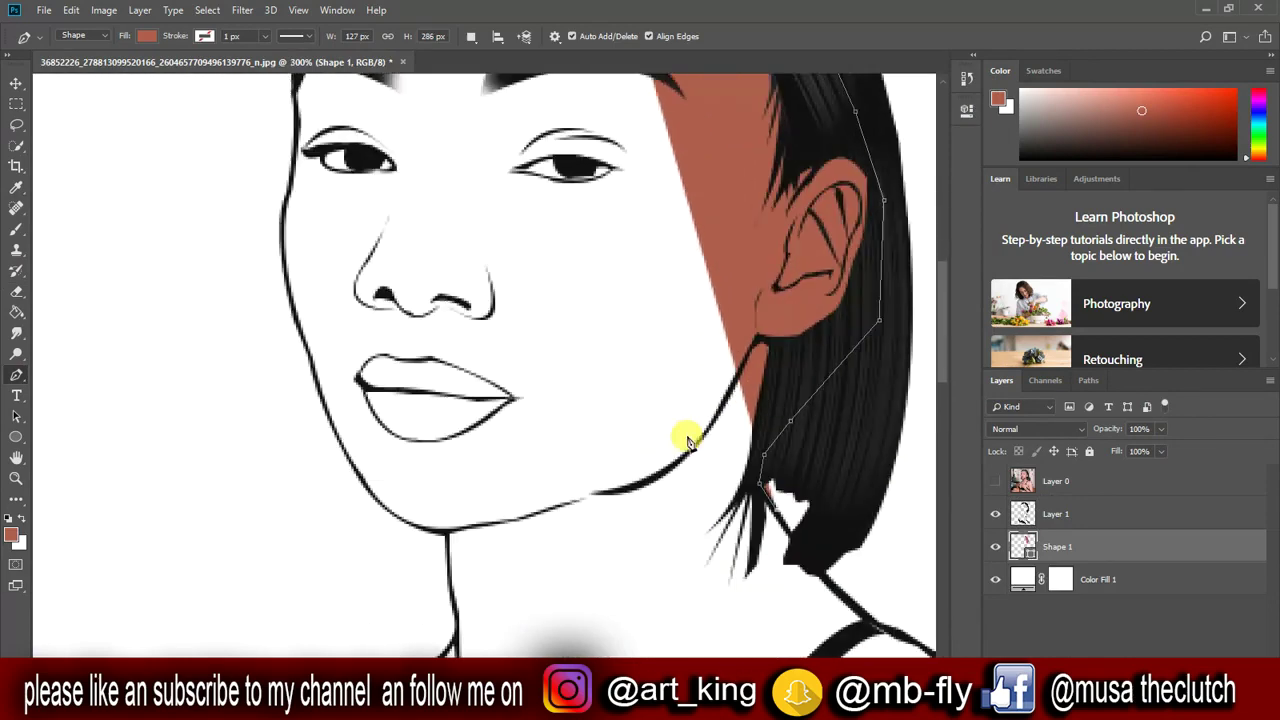
pyautogui.click(629, 429)
pyautogui.click(800, 491)
pyautogui.click(857, 529)
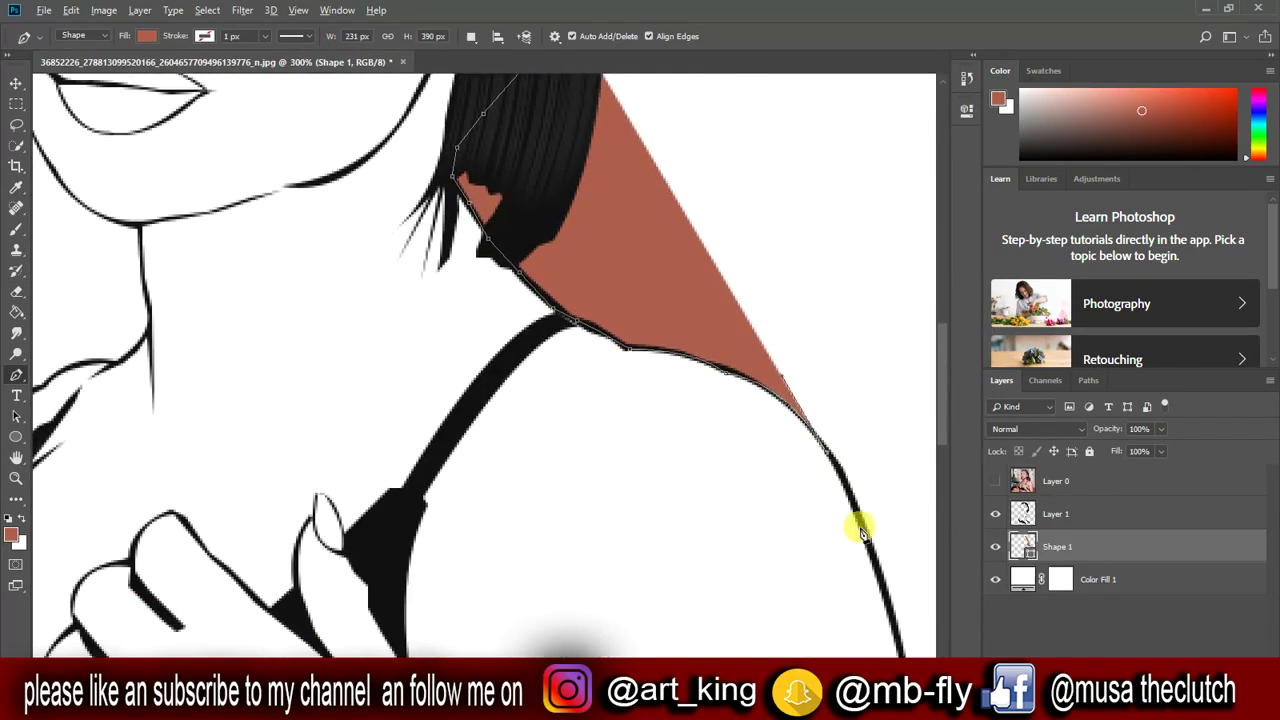
pyautogui.scroll(-5, 894, 523)
pyautogui.scroll(-5, 914, 543)
pyautogui.scroll(-5, 918, 586)
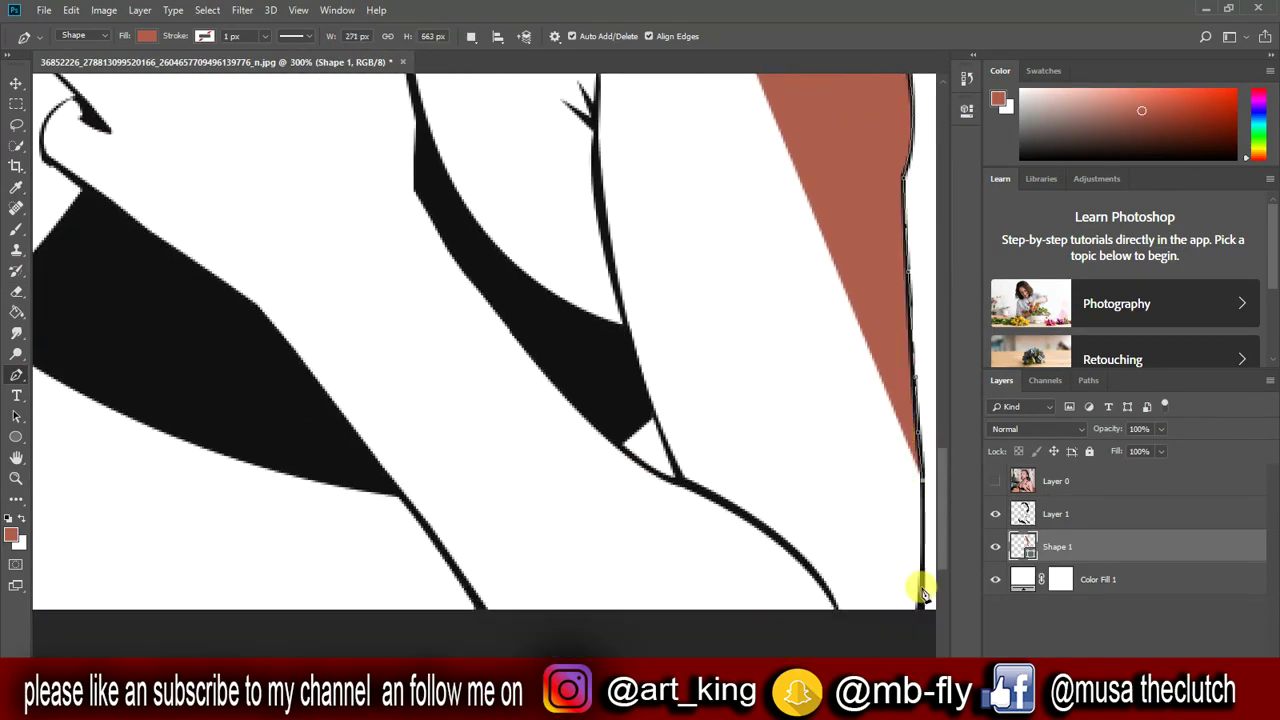
pyautogui.click(920, 590)
pyautogui.click(713, 640)
pyautogui.click(395, 630)
# - Continue the skin outline across the waist, up the left side, around the hand and shoulder
pyautogui.hscroll(-5, 376, 628)
pyautogui.click(818, 610)
pyautogui.click(697, 624)
pyautogui.click(367, 632)
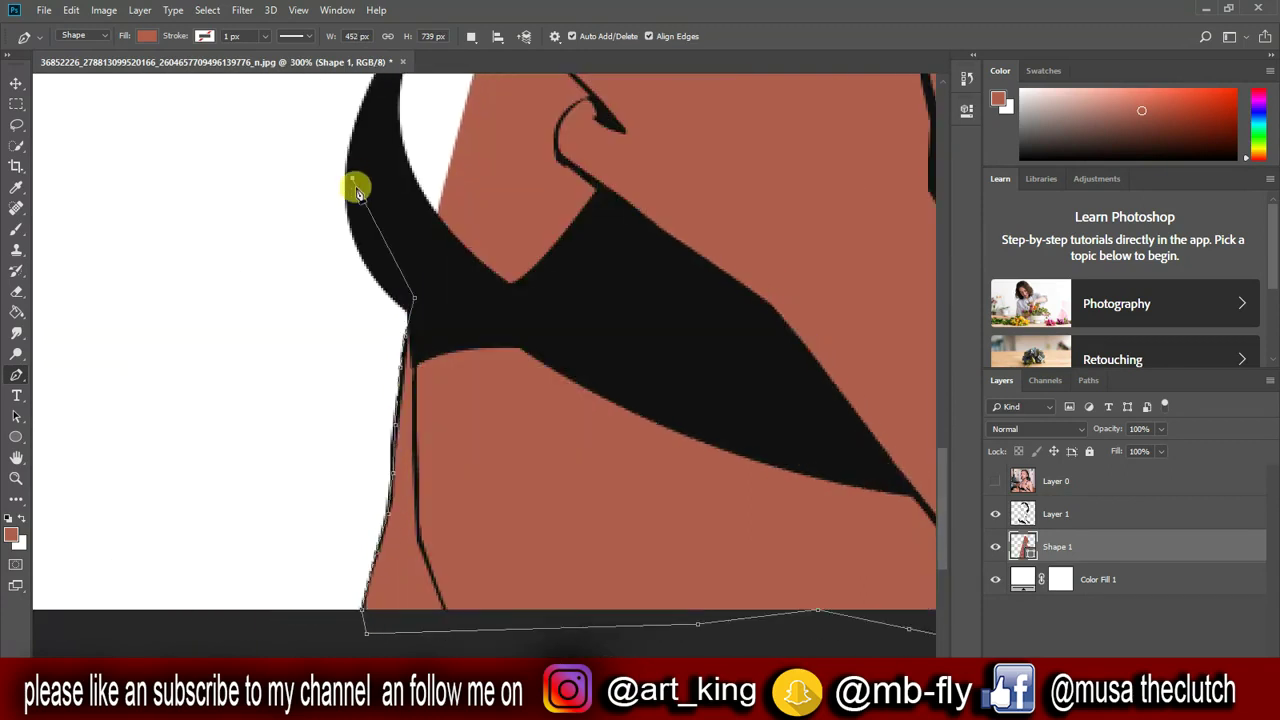
pyautogui.scroll(5, 400, 200)
pyautogui.click(449, 209)
pyautogui.scroll(3, 449, 209)
pyautogui.click(517, 257)
pyautogui.click(549, 235)
pyautogui.click(628, 208)
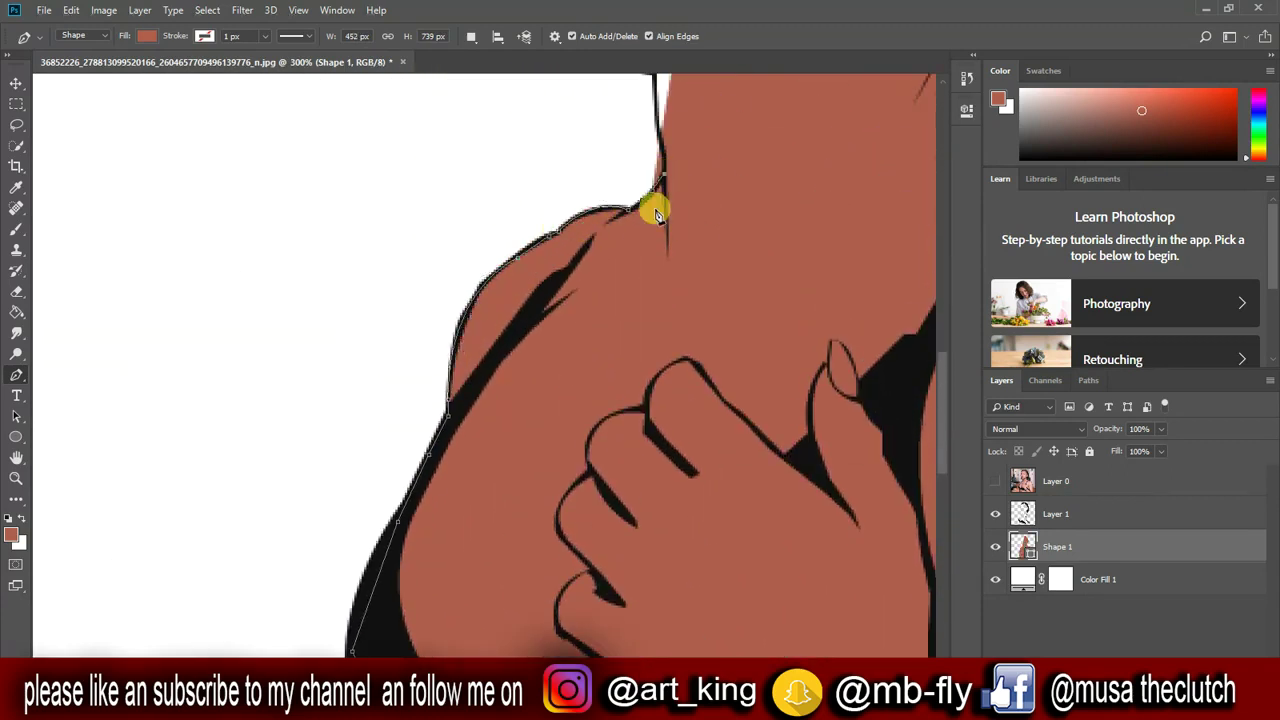
pyautogui.click(664, 178)
pyautogui.scroll(3, 664, 178)
# - Finish the skin outline under the chin, along the jaw and face, closing at the forehead
pyautogui.click(655, 295)
pyautogui.click(528, 178)
pyautogui.scroll(3, 514, 343)
pyautogui.click(491, 277)
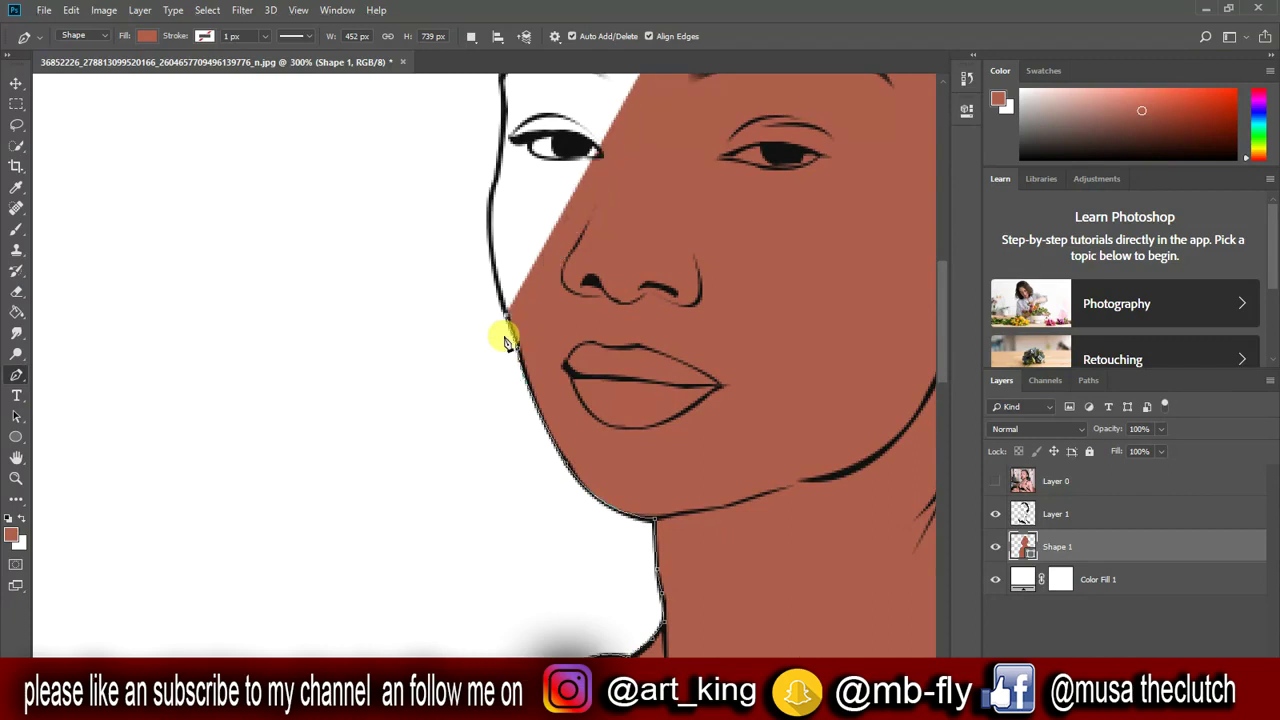
pyautogui.scroll(1, 491, 277)
pyautogui.scroll(2, 505, 251)
pyautogui.click(509, 275)
pyautogui.scroll(3, 509, 275)
pyautogui.hotkey('ctrl', '-')
pyautogui.hotkey('ctrl', '-')
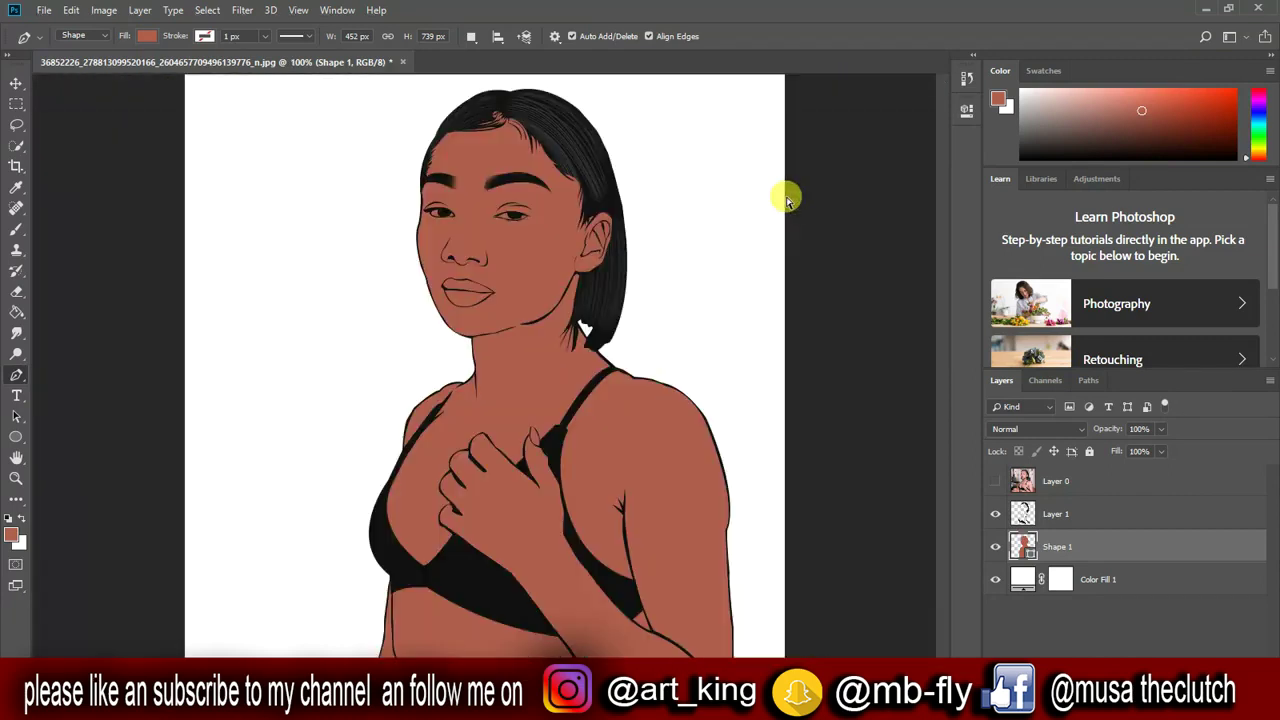
pyautogui.hotkey('ctrl', '-')
# - Set the skin shape's fill to a brown colour in the Color Picker
pyautogui.click(147, 36)
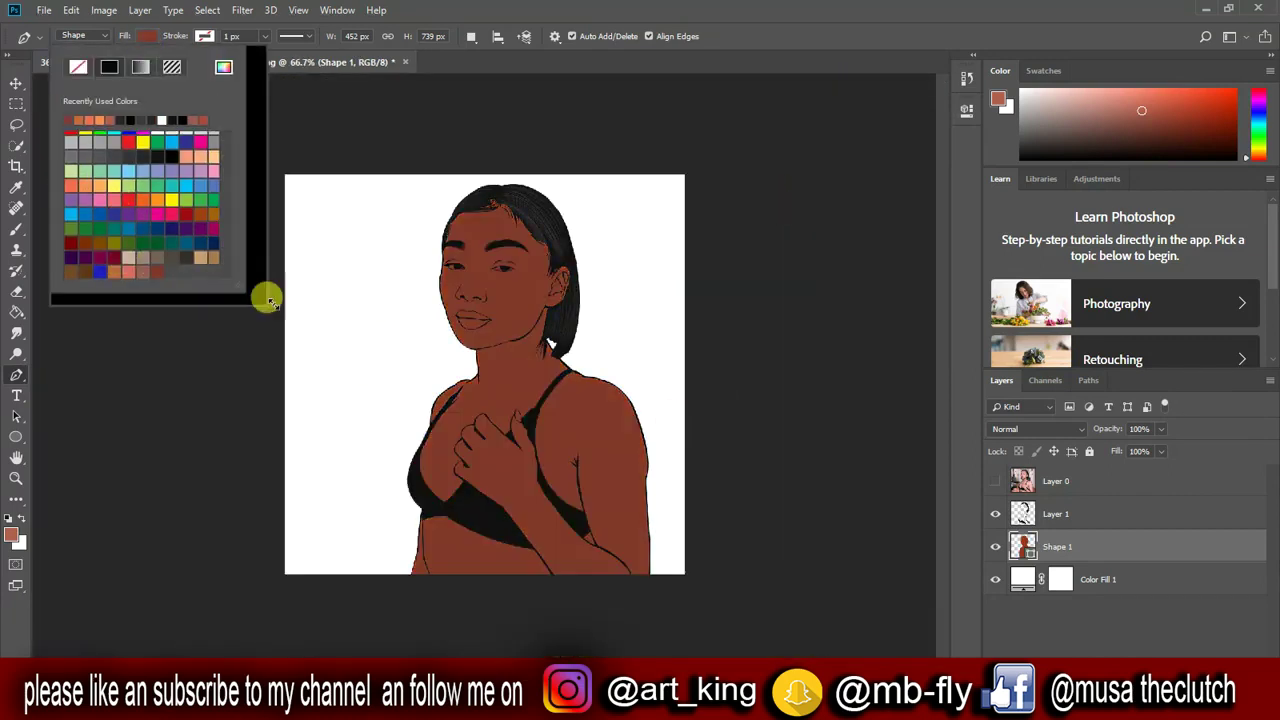
pyautogui.click(998, 98)
pyautogui.click(706, 226)
pyautogui.press('Return')
pyautogui.press('Return')
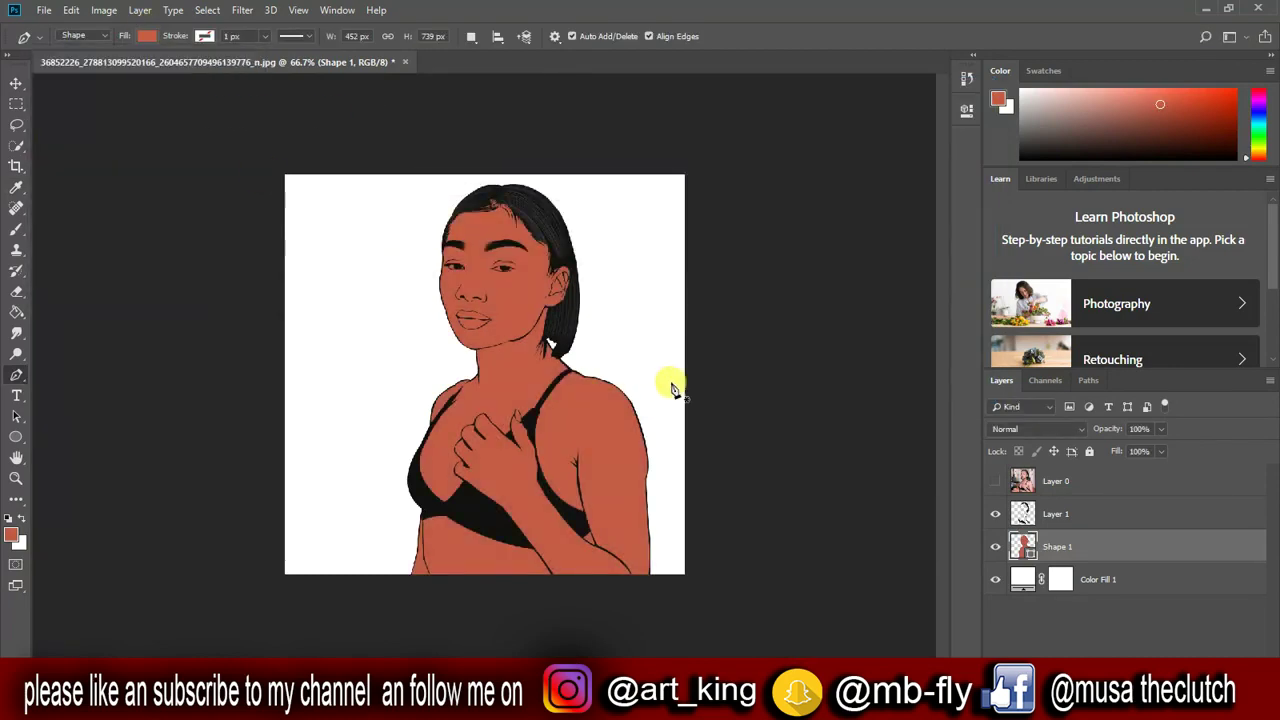
pyautogui.scroll(3, 671, 386)
pyautogui.scroll(-2, 831, 417)
# - Delete the unwanted extra shape layer and close the new highlight shape
pyautogui.scroll(3, 575, 270)
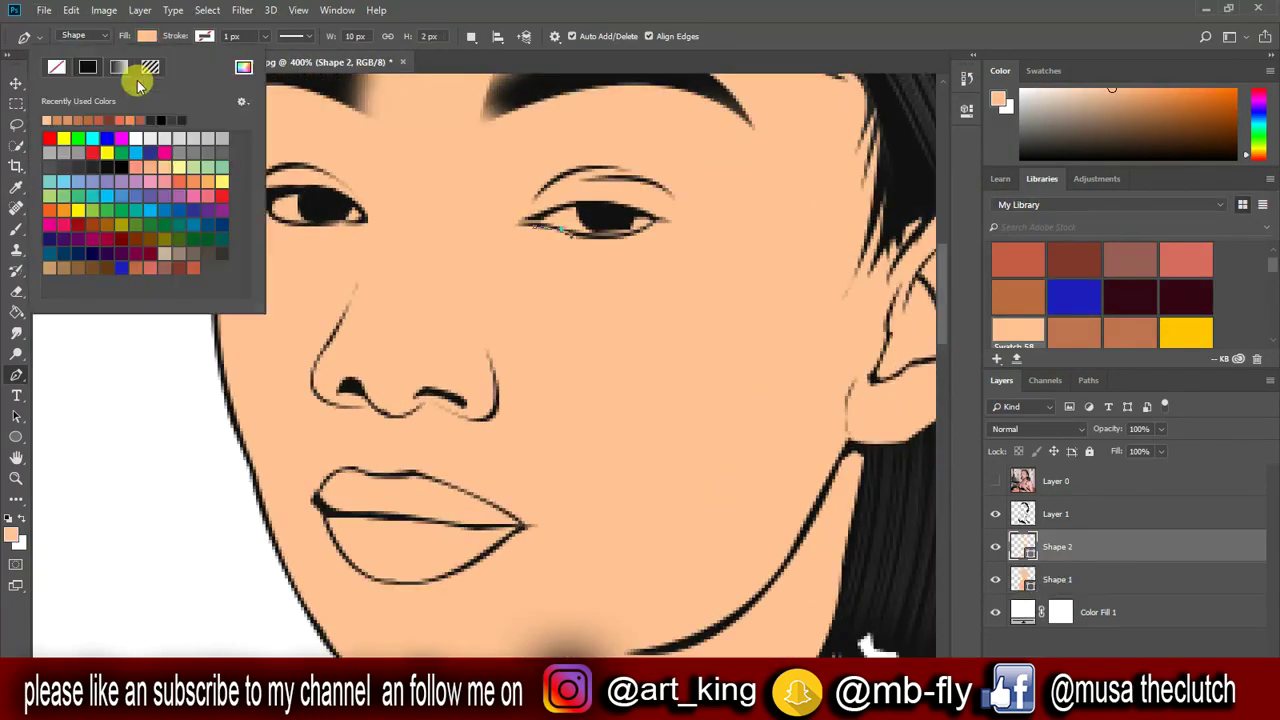
pyautogui.click(1057, 579)
pyautogui.press('Delete')
pyautogui.click(348, 322)
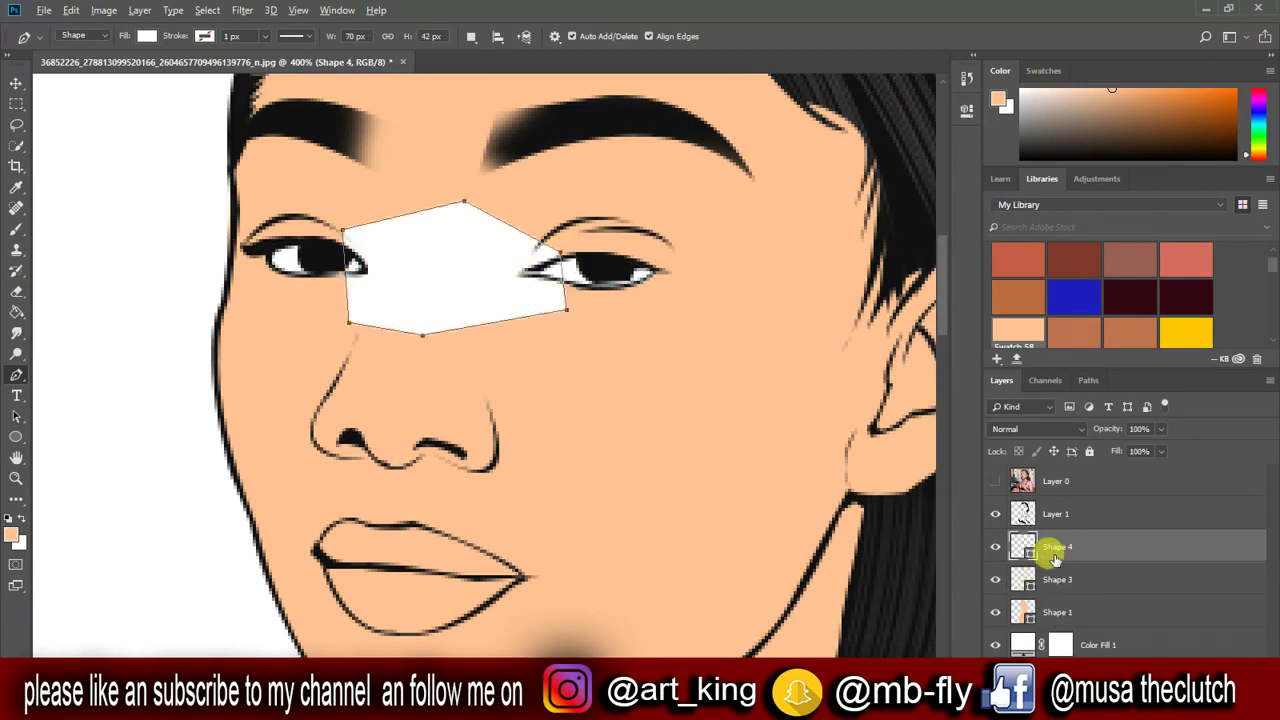
pyautogui.click(147, 36)
# - Soften the highlight with the Eraser, toggling the photo to compare against the lips
pyautogui.press('e')
pyautogui.rightClick(770, 400)
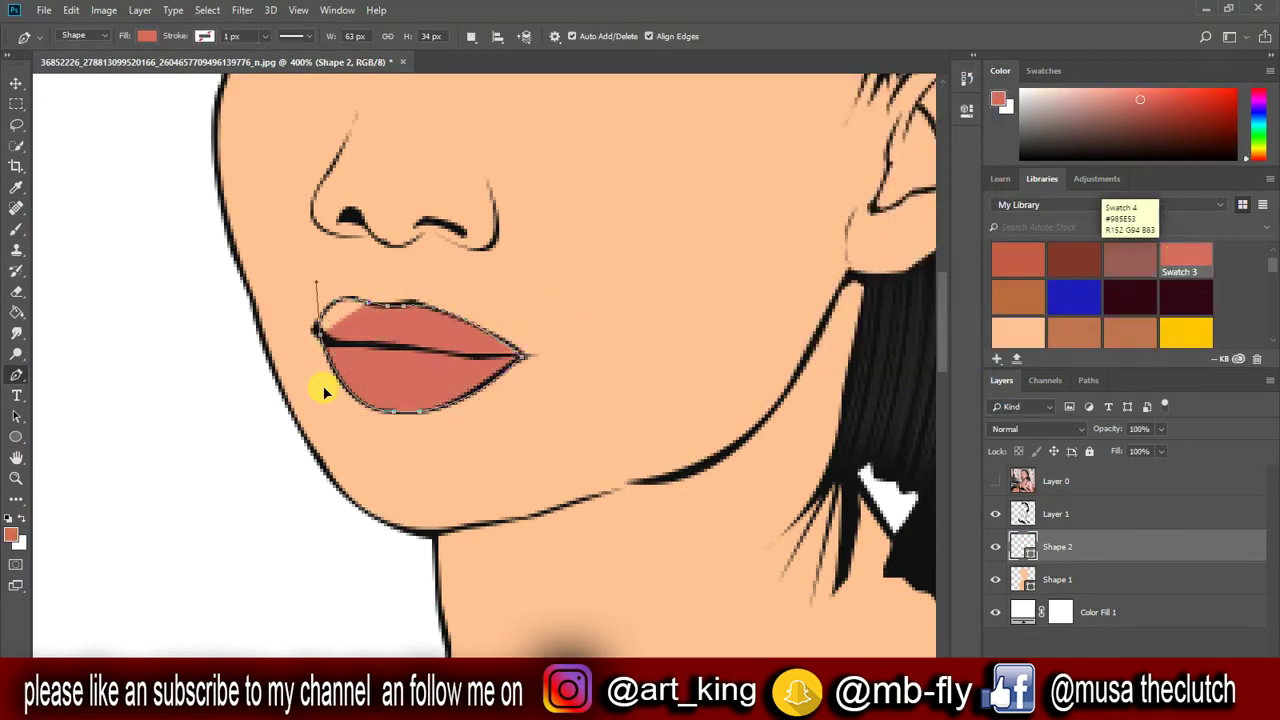
pyautogui.click(995, 481)
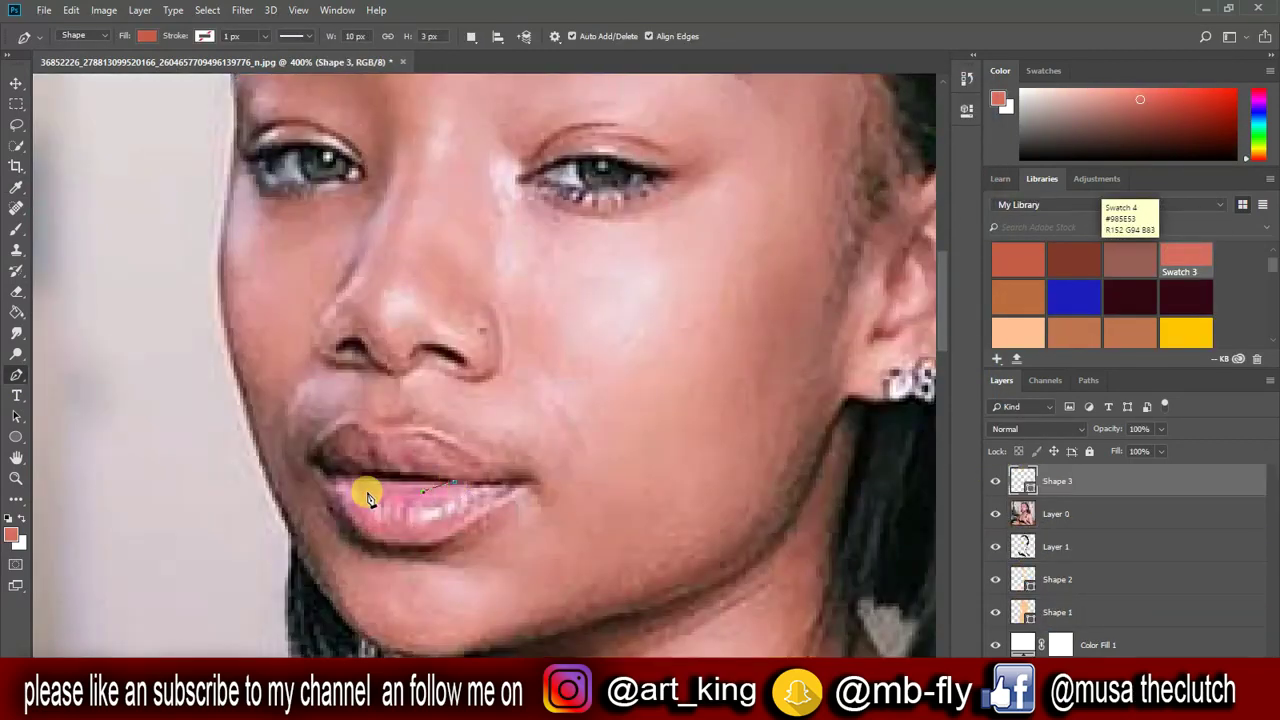
pyautogui.click(995, 481)
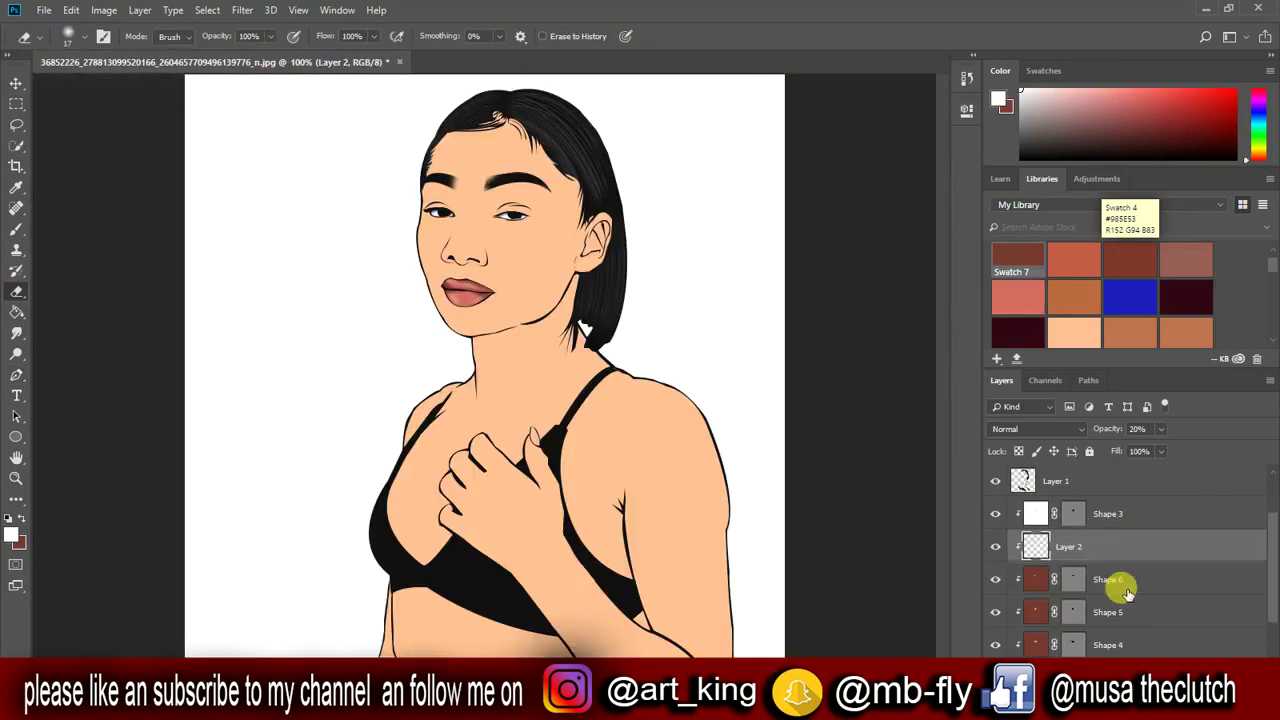
# - Duplicate the original photo layer and apply Posterize to the copy as a tracing guide
pyautogui.click(995, 481)
pyautogui.click(1049, 481)
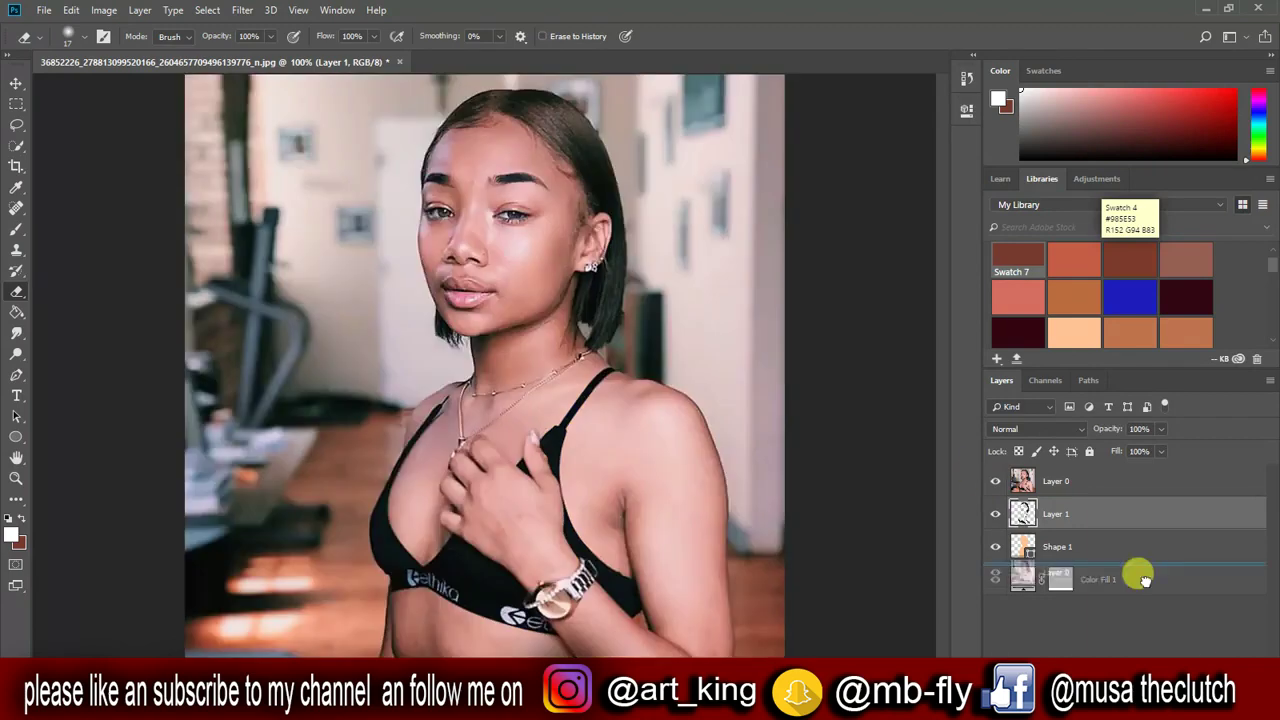
pyautogui.hotkey('ctrl', 'j')
pyautogui.click(104, 10)
pyautogui.click(290, 251)
pyautogui.press('Return')
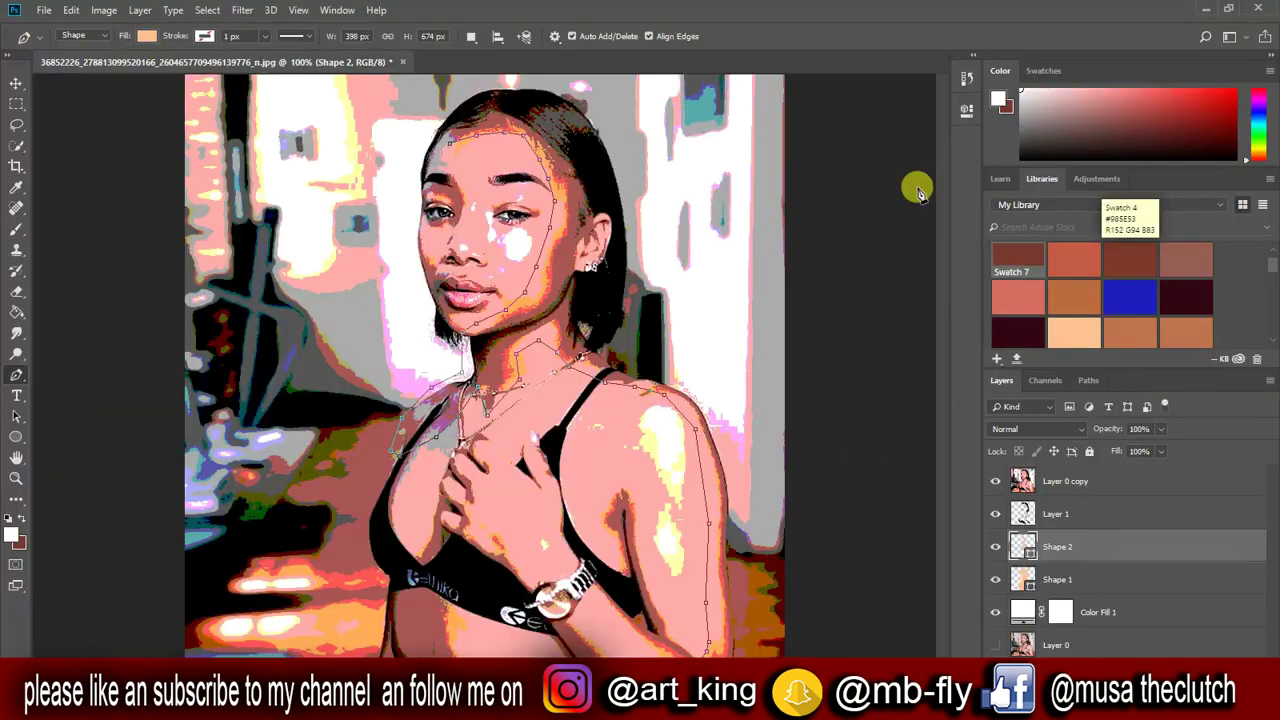
# - Zoom to 200% on the head and neck, then select the base skin layer
pyautogui.hotkey('ctrl', '+')
pyautogui.scroll(5, 749, 251)
pyautogui.scroll(3, 493, 172)
pyautogui.scroll(3, 608, 354)
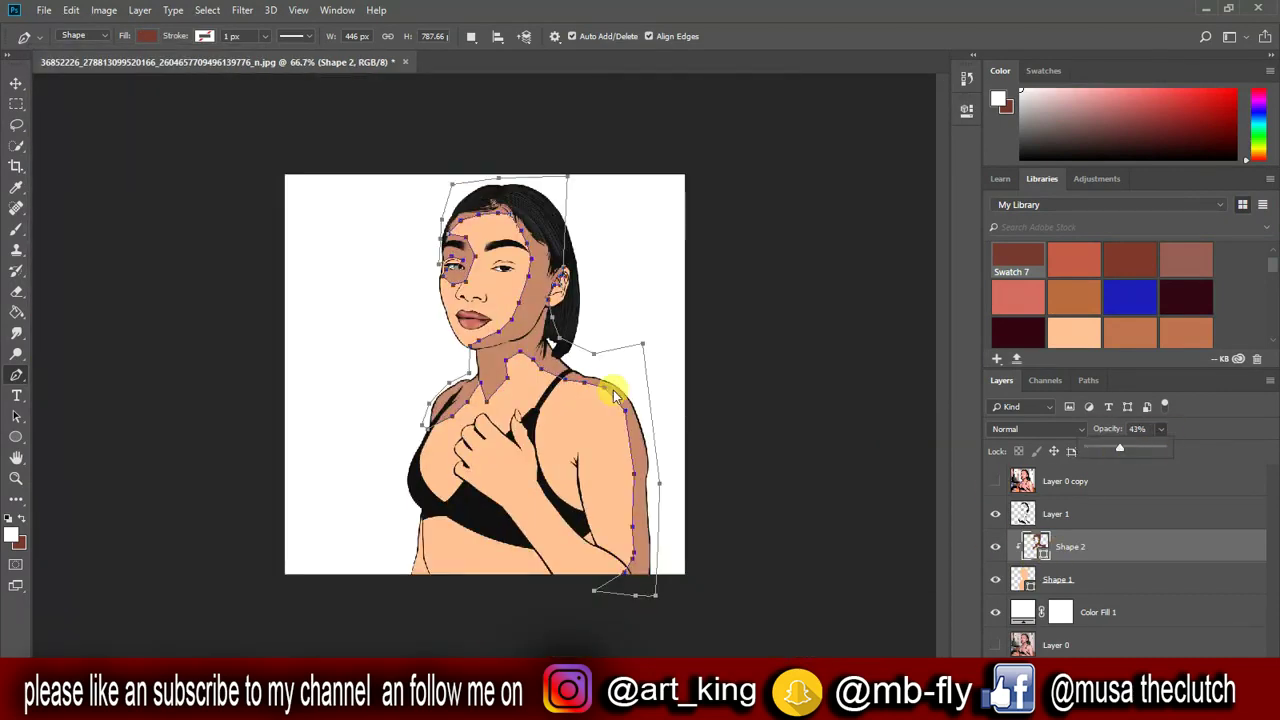
pyautogui.press('Return')
pyautogui.hotkey('ctrl', '+')
pyautogui.hotkey('ctrl', '+')
pyautogui.scroll(5, 443, 191)
pyautogui.scroll(-1, 514, 309)
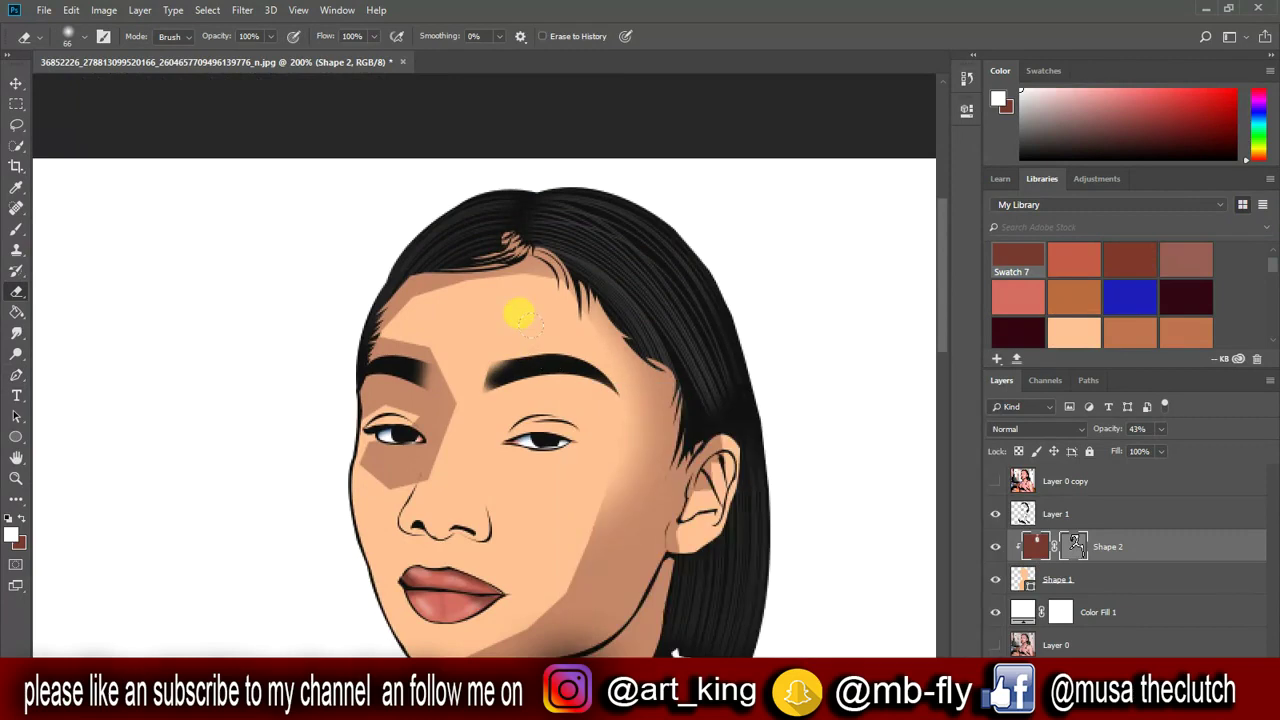
pyautogui.scroll(-3, 480, 445)
pyautogui.scroll(-3, 560, 400)
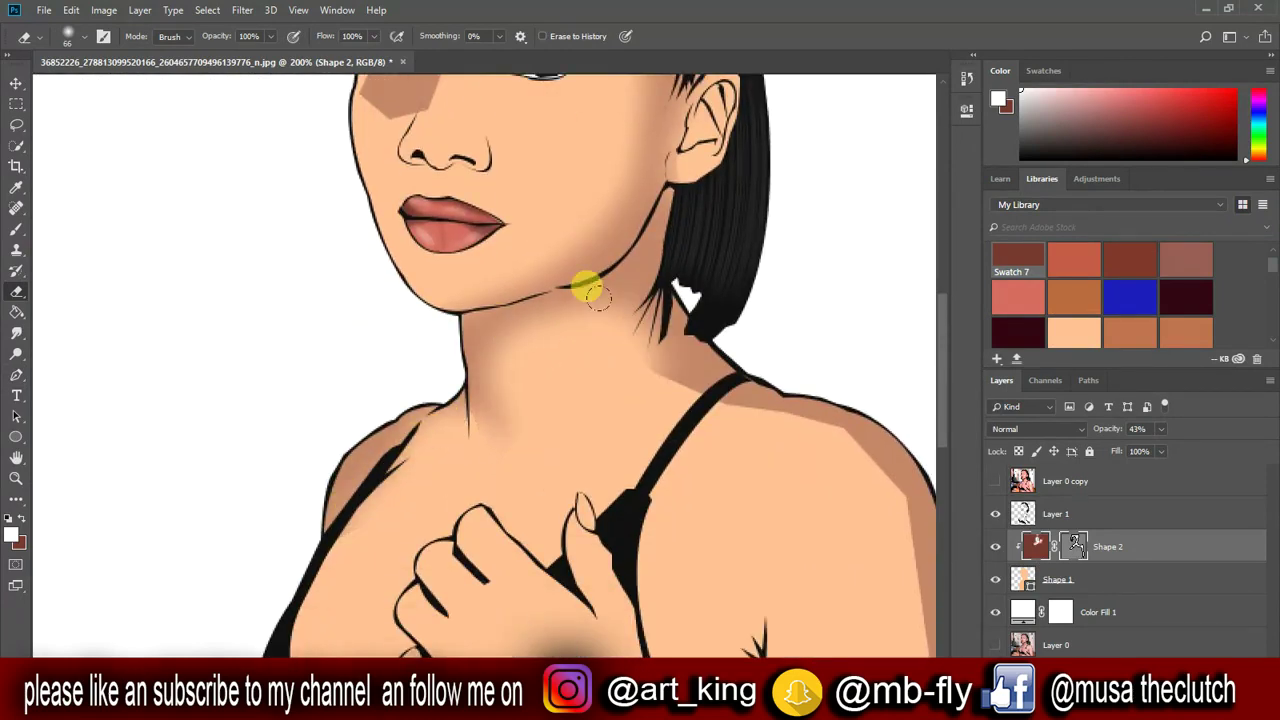
pyautogui.scroll(-2, 600, 380)
pyautogui.scroll(-3, 686, 480)
pyautogui.scroll(-3, 686, 406)
pyautogui.scroll(-3, 686, 406)
pyautogui.click(1057, 579)
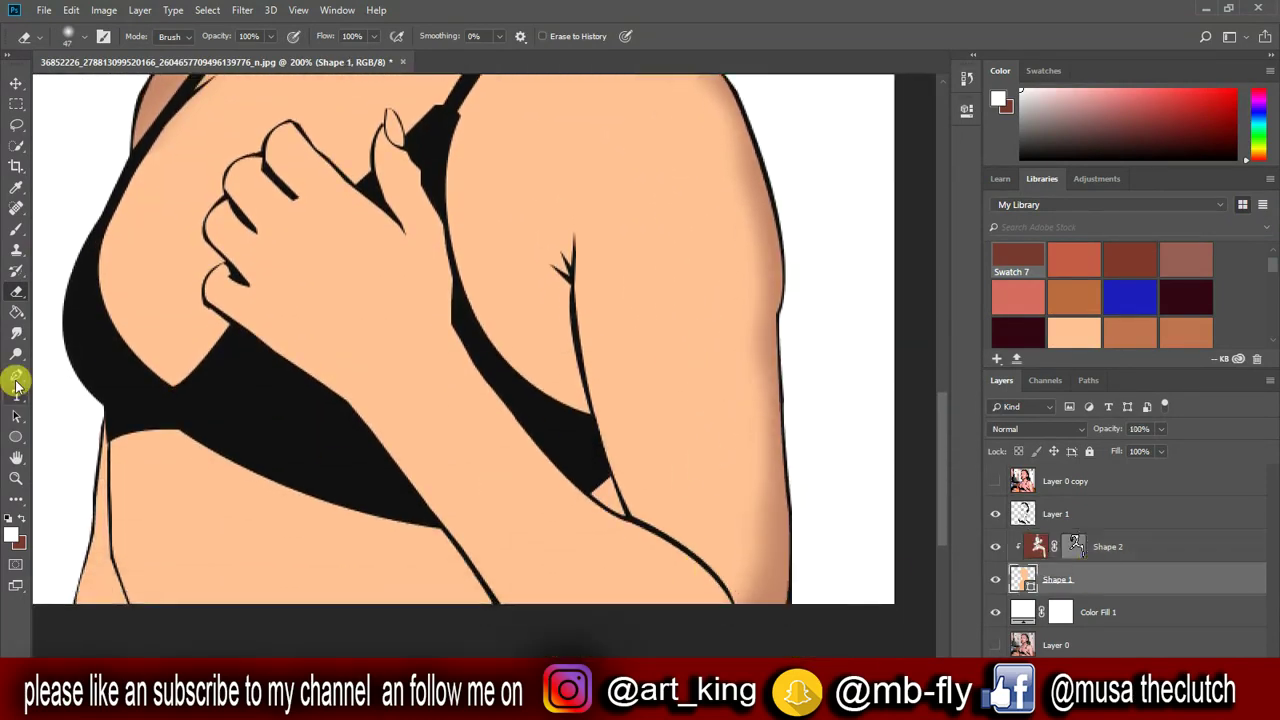
# - Trace a brown-filled shadow shape beside the hand and down the arm over the posterized guide
pyautogui.click(16, 375)
pyautogui.click(995, 481)
pyautogui.click(388, 138)
pyautogui.click(424, 270)
pyautogui.click(452, 380)
pyautogui.click(529, 474)
pyautogui.click(620, 564)
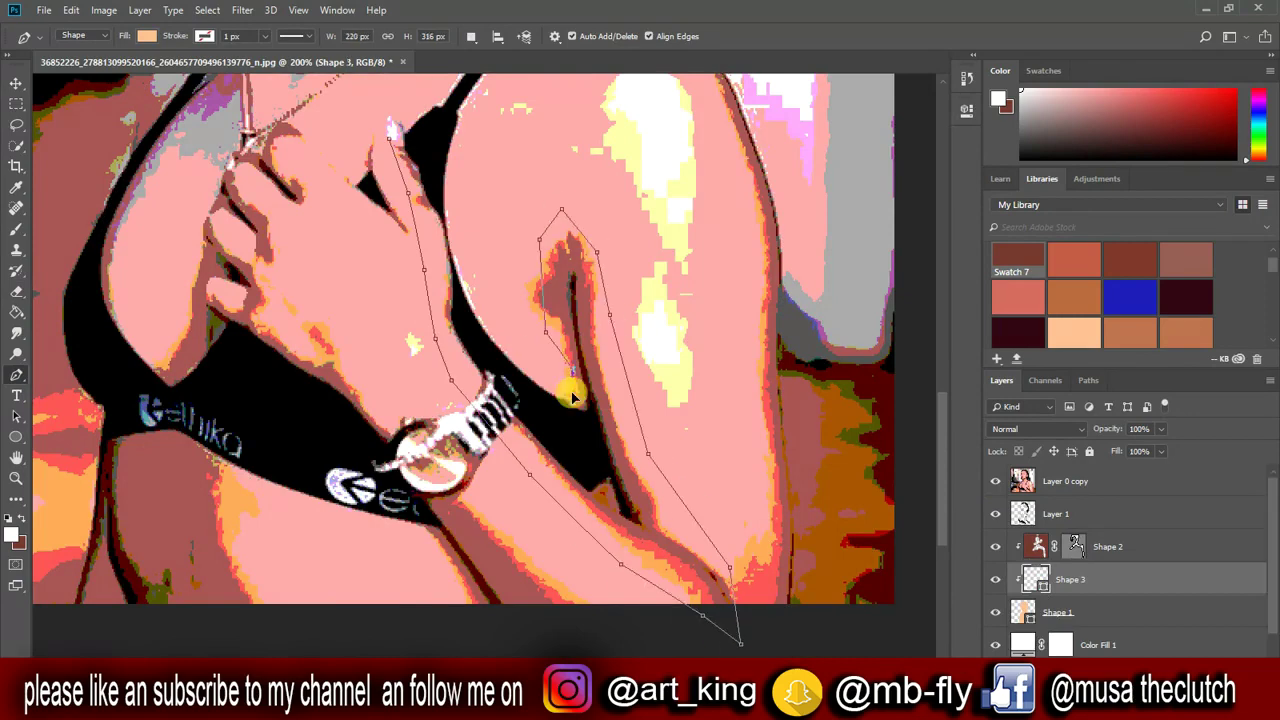
pyautogui.click(390, 141)
pyautogui.click(995, 481)
pyautogui.click(147, 36)
pyautogui.click(150, 150)
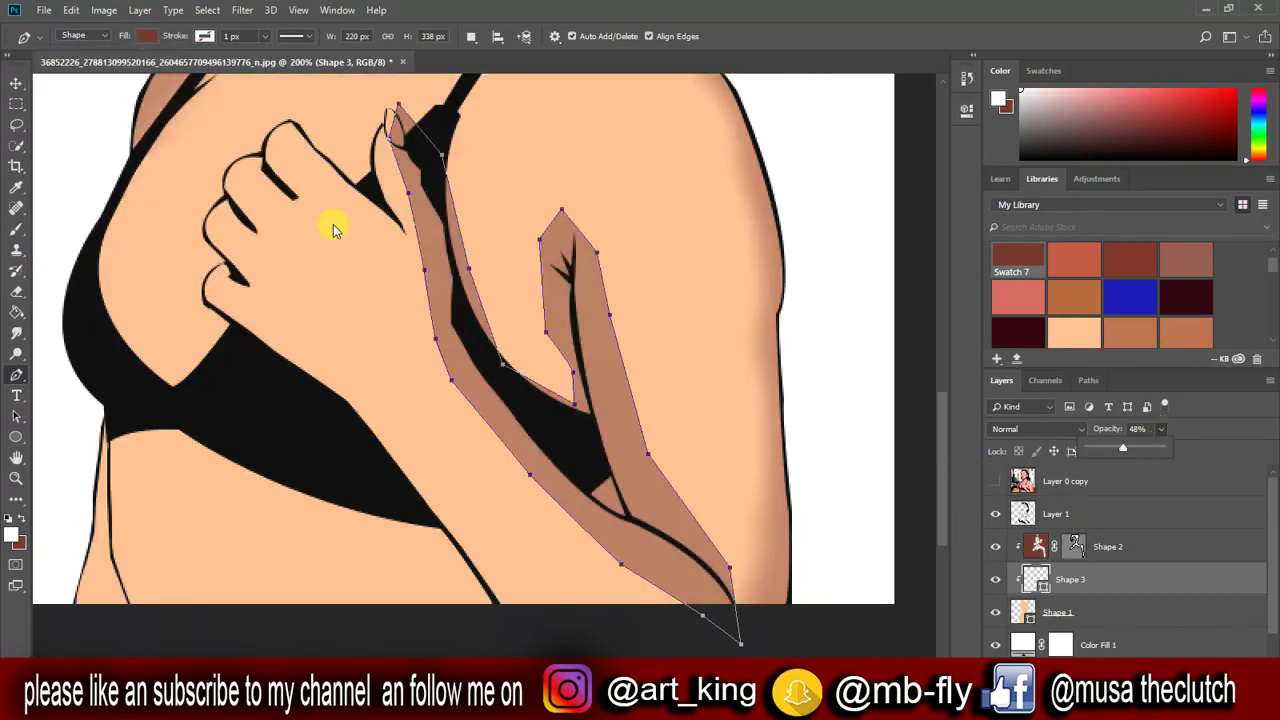
# - Clip the arm shadow to the skin at 48% opacity and soften its edges with the Eraser
pyautogui.press('4')
pyautogui.press('8')
pyautogui.press('e')
pyautogui.moveTo(612, 279); pyautogui.dragTo(700, 529)
pyautogui.moveTo(530, 400); pyautogui.dragTo(460, 300)
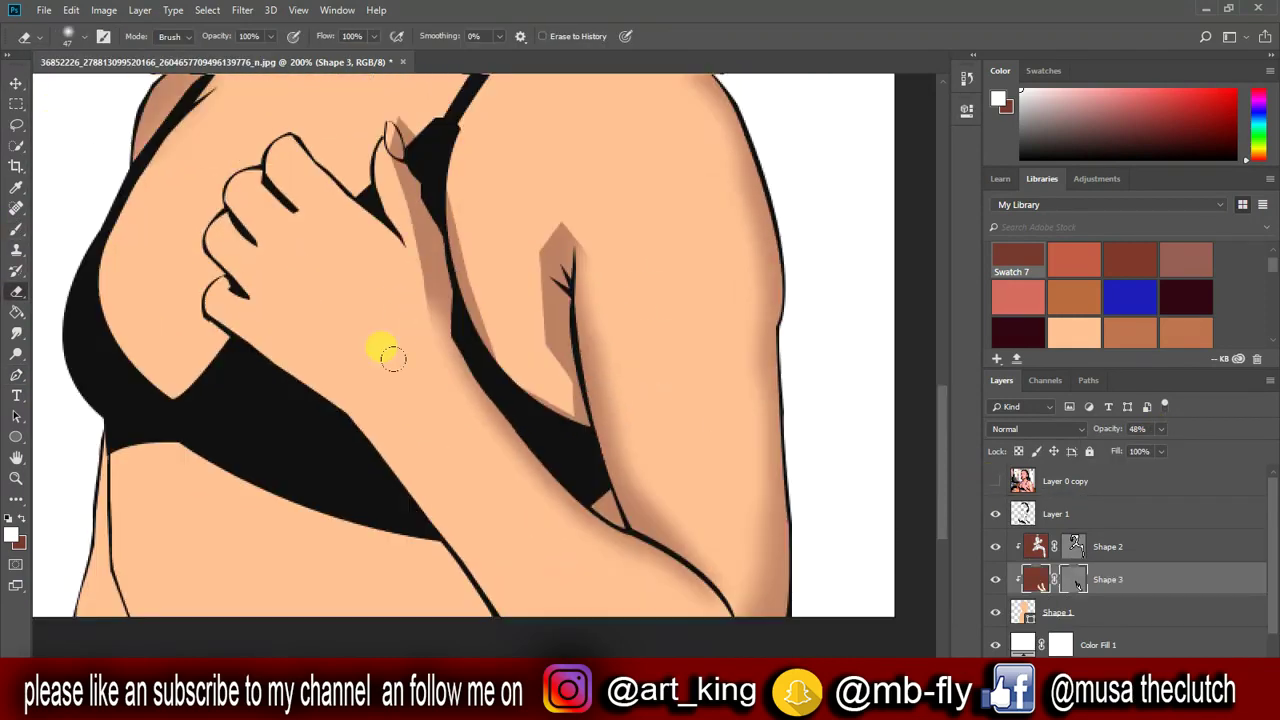
pyautogui.moveTo(420, 220); pyautogui.dragTo(430, 165)
pyautogui.hotkey('ctrl', '-')
pyautogui.hotkey('alt', ']')
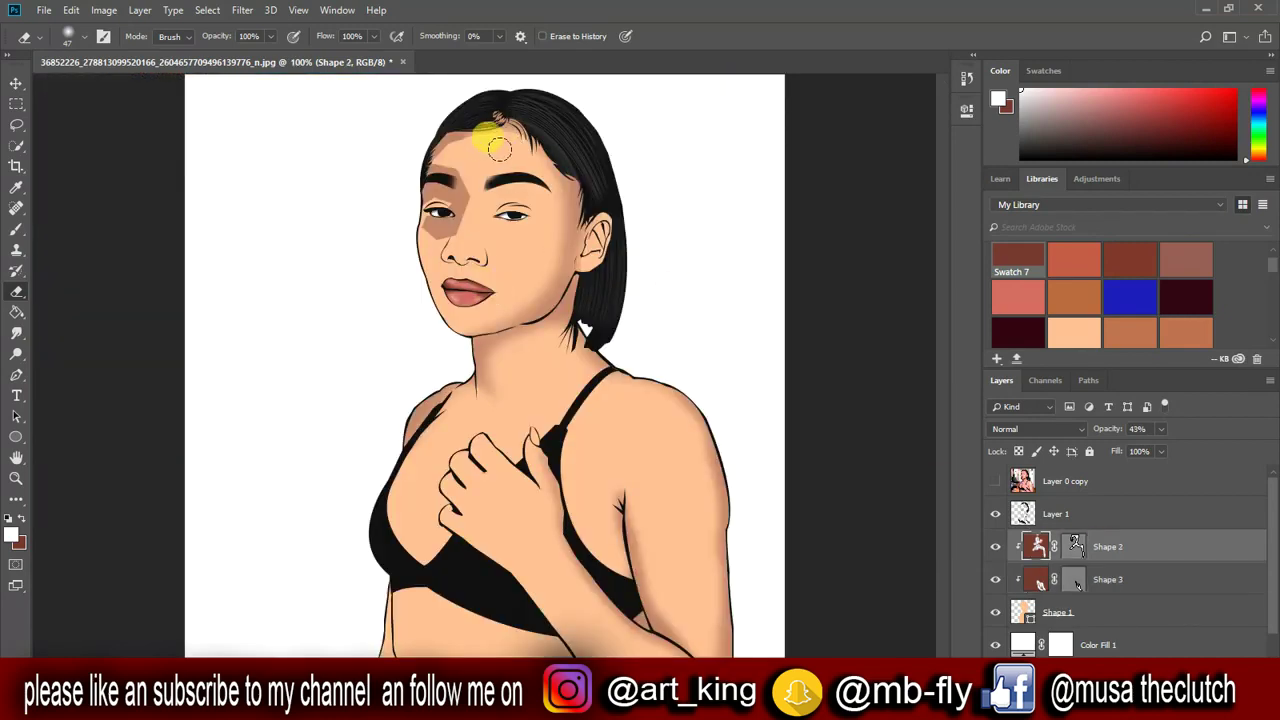
pyautogui.hotkey('ctrl', '+')
# - Draw an upper-arm and chest shadow shape and erase it into soft shading
pyautogui.click(16, 374)
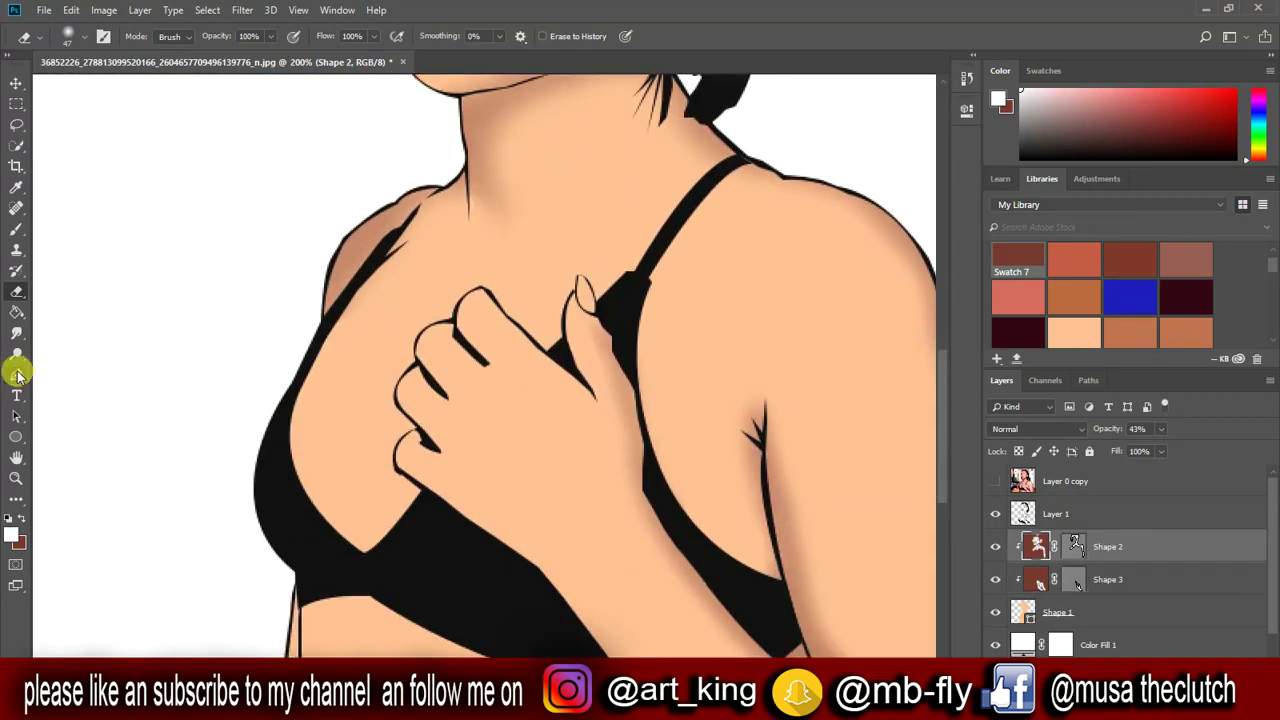
pyautogui.click(147, 36)
pyautogui.click(198, 264)
pyautogui.click(530, 330)
pyautogui.click(640, 460)
pyautogui.click(406, 370)
pyautogui.scroll(3, 350, 340)
pyautogui.click(287, 352)
pyautogui.click(432, 193)
pyautogui.click(520, 207)
pyautogui.click(537, 285)
pyautogui.press('e')
pyautogui.moveTo(529, 206)
pyautogui.mouseDown()
pyautogui.moveTo(306, 249)
pyautogui.moveTo(314, 300)
pyautogui.moveTo(450, 272)
pyautogui.moveTo(543, 349)
pyautogui.moveTo(565, 342)
pyautogui.mouseUp()
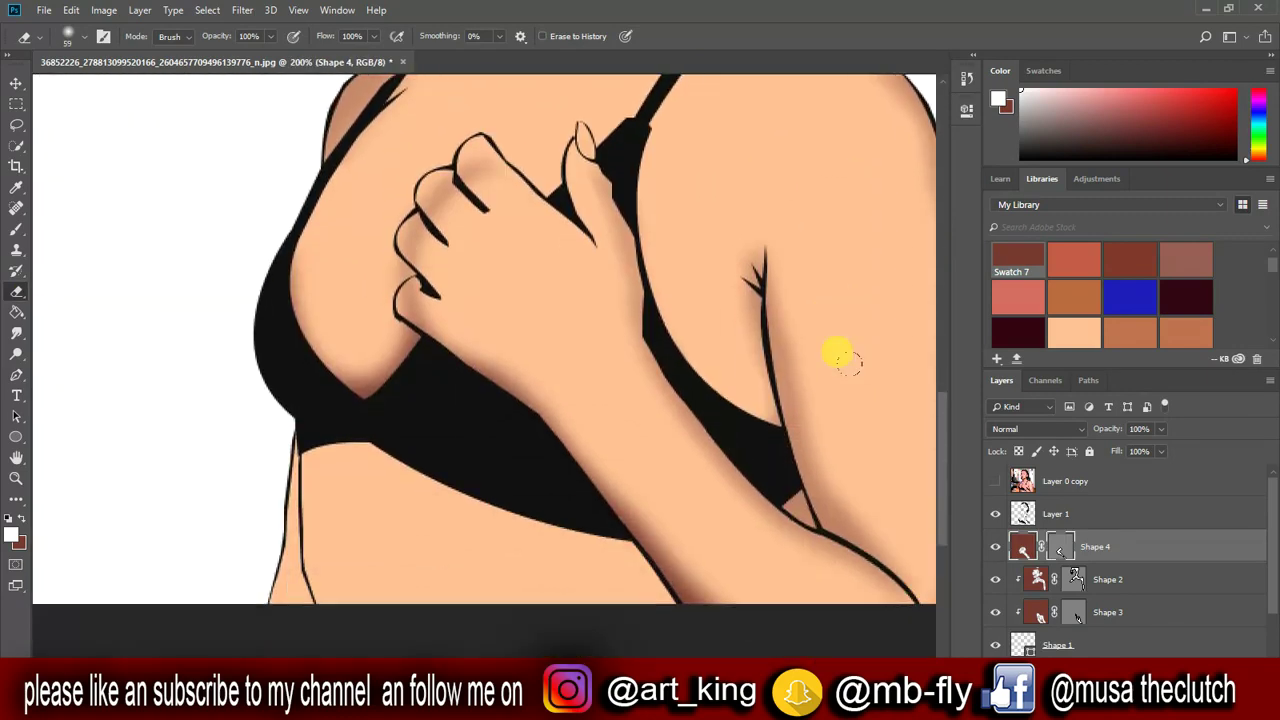
# - Add a shadow shape below the bra beneath the arm shadow and soften it with the Eraser
pyautogui.press('p')
pyautogui.click(221, 463)
pyautogui.click(305, 513)
pyautogui.click(414, 537)
pyautogui.click(302, 199)
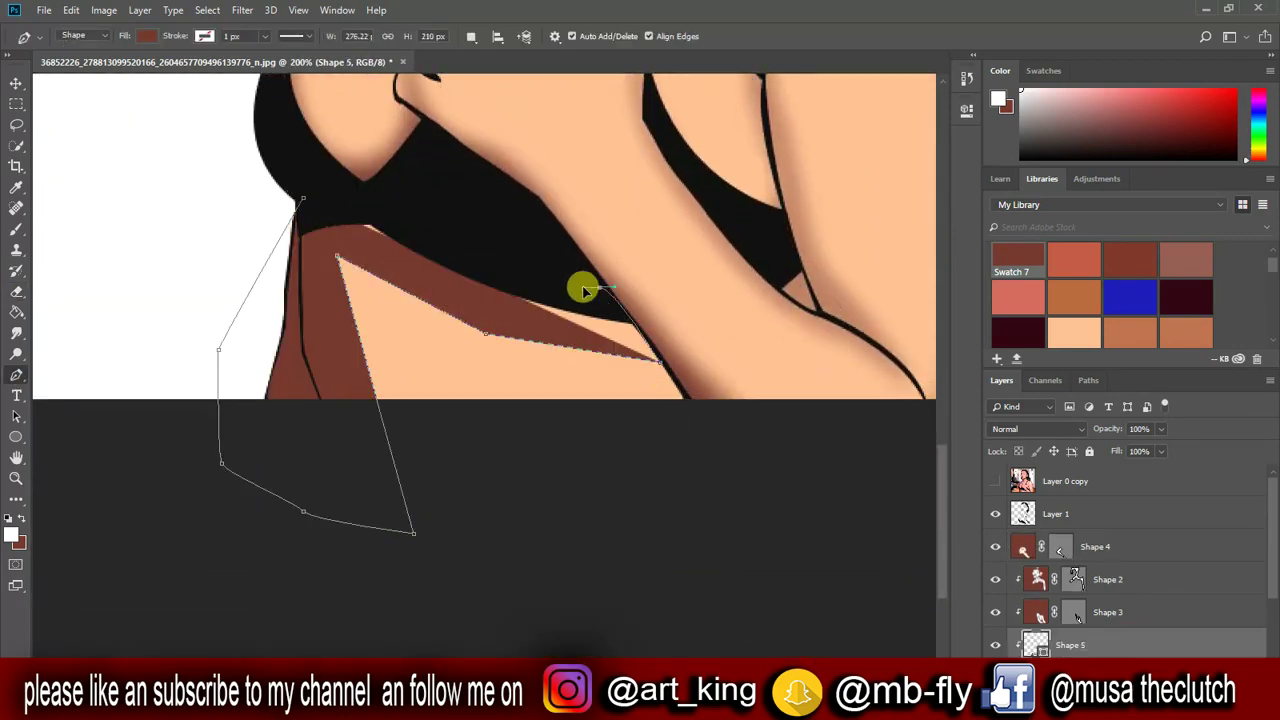
pyautogui.hotkey('ctrl', '[')
pyautogui.hotkey('ctrl', '[')
pyautogui.hotkey('ctrl', '[')
pyautogui.press('e')
pyautogui.moveTo(500, 277)
pyautogui.mouseDown()
pyautogui.moveTo(300, 271)
pyautogui.moveTo(370, 270)
pyautogui.mouseUp()
# - Move the original photo layer back above Layer 1 in the Layers panel
pyautogui.scroll(5, 371, 366)
pyautogui.scroll(5, 371, 366)
pyautogui.moveTo(1056, 645); pyautogui.dragTo(1056, 497)
pyautogui.click(16, 376)
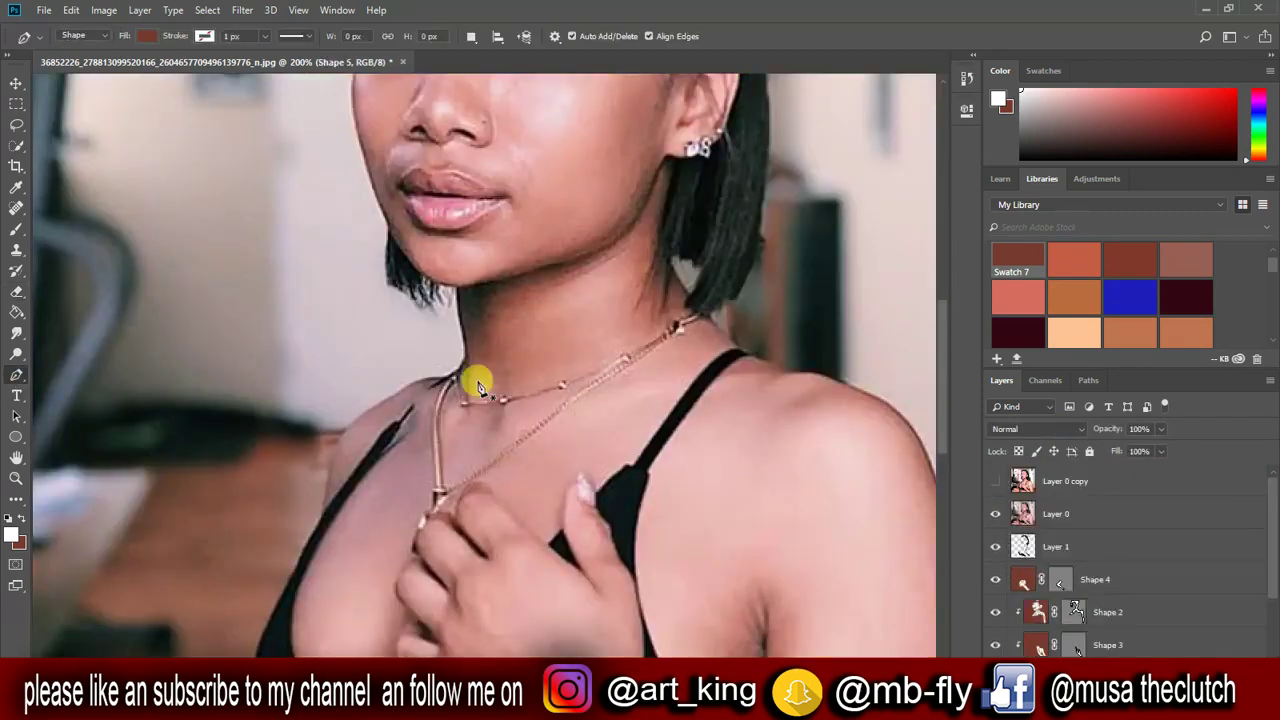
# - Finish the neck shadow shape and soften it into shading with the Eraser
pyautogui.click(483, 352)
pyautogui.click(995, 513)
pyautogui.click(16, 292)
pyautogui.moveTo(500, 345)
pyautogui.mouseDown()
pyautogui.moveTo(470, 470)
pyautogui.moveTo(445, 422)
pyautogui.mouseUp()
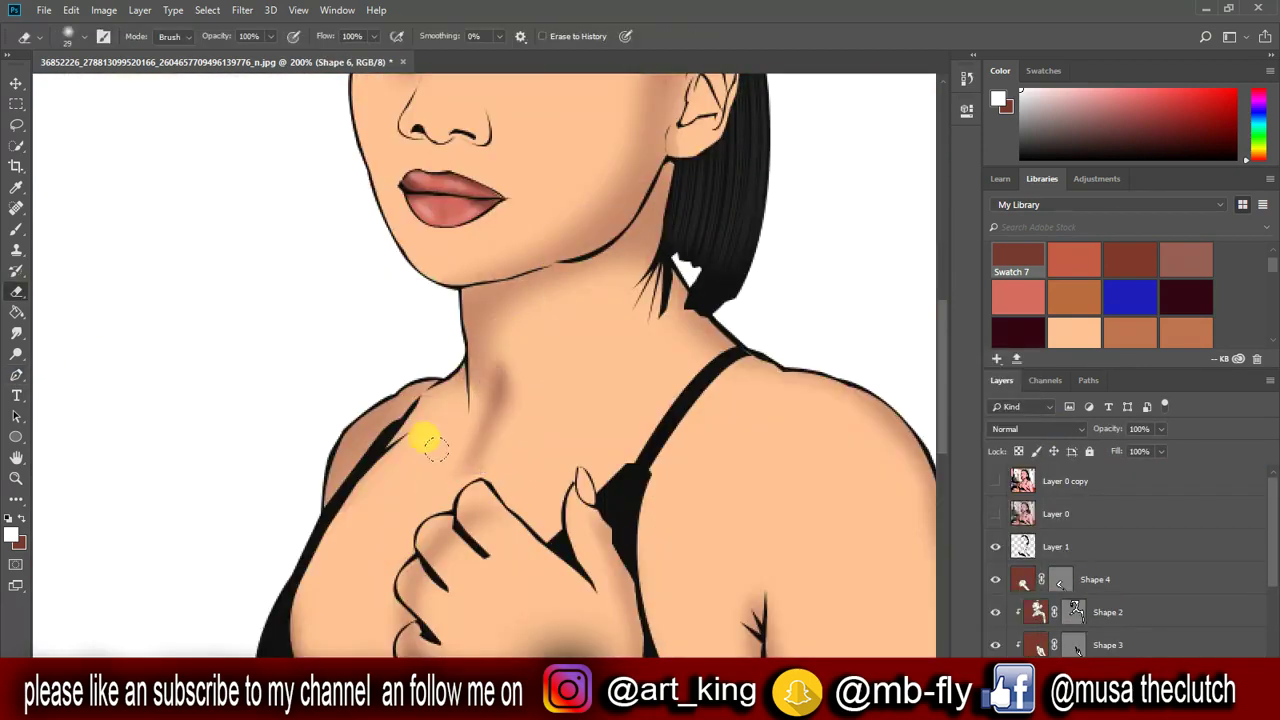
pyautogui.hotkey('ctrl', '-')
# - Draw a shoulder shadow shape and erase it into soft shading
pyautogui.press('p')
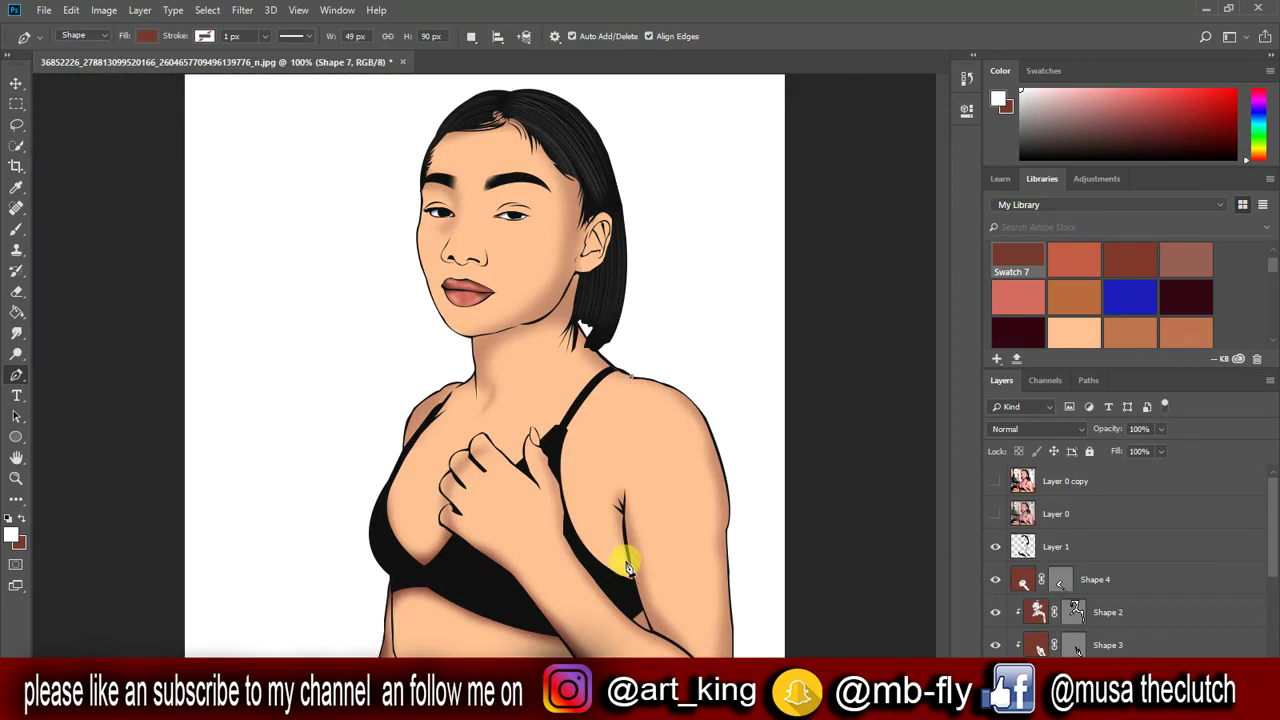
pyautogui.click(630, 377)
pyautogui.press('e')
pyautogui.rightClick(640, 360)
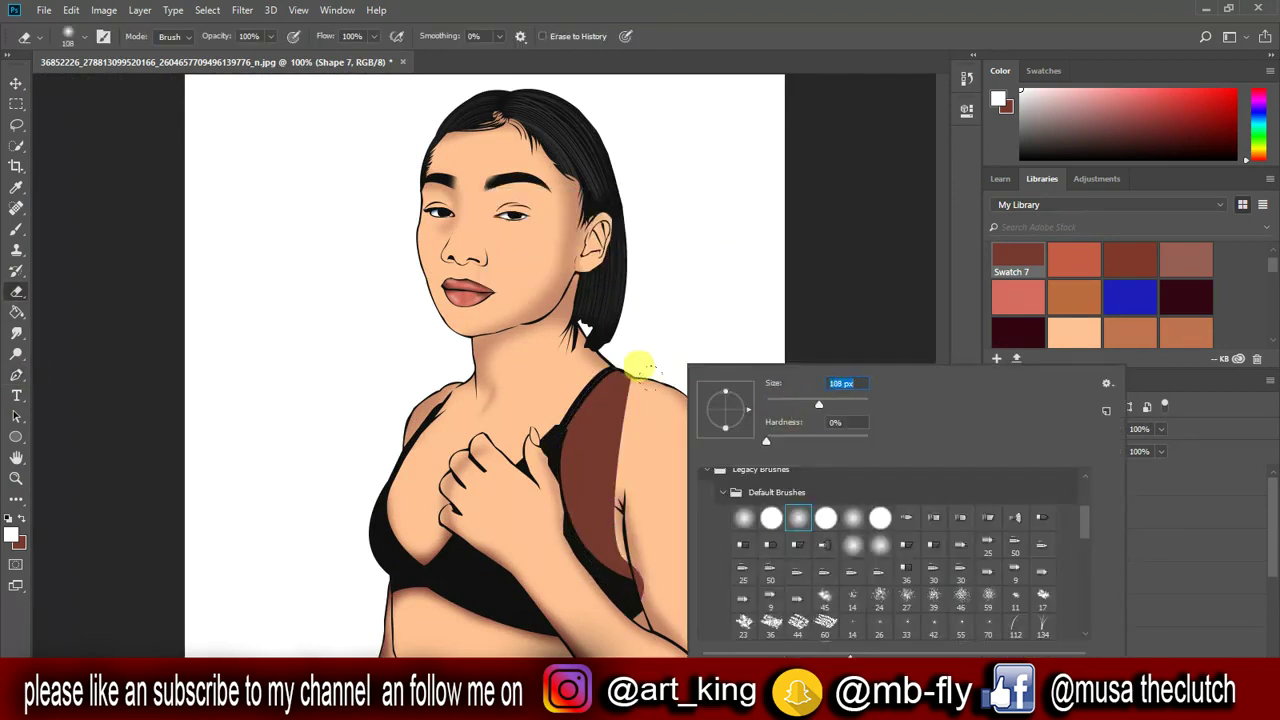
pyautogui.moveTo(634, 375); pyautogui.dragTo(612, 503)
# - Draw a chest shadow shape and soften its top edge
pyautogui.press('p')
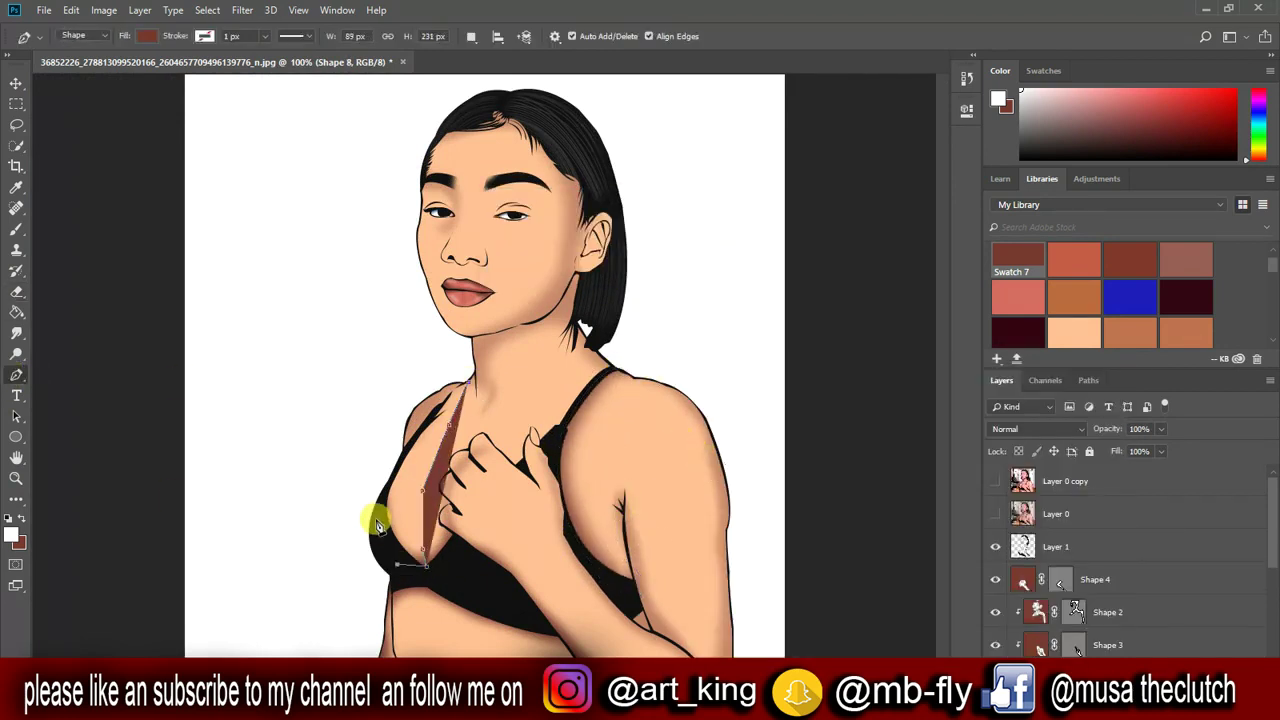
pyautogui.click(466, 378)
pyautogui.press('e')
pyautogui.moveTo(466, 380); pyautogui.dragTo(412, 455)
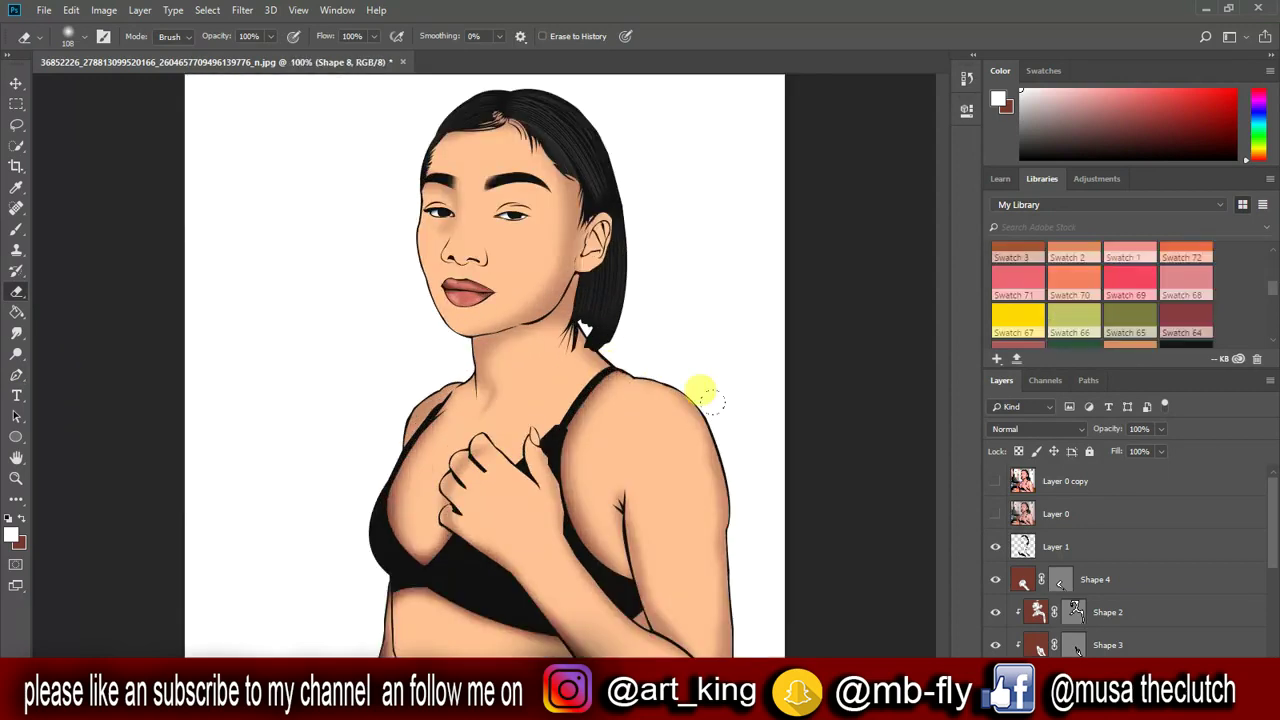
# - Trace a shadow shape below the bra at 200% zoom using the original photo
pyautogui.click(995, 513)
pyautogui.hotkey('ctrl', '+')
pyautogui.press('p')
pyautogui.click(359, 170)
pyautogui.scroll(3, 407, 477)
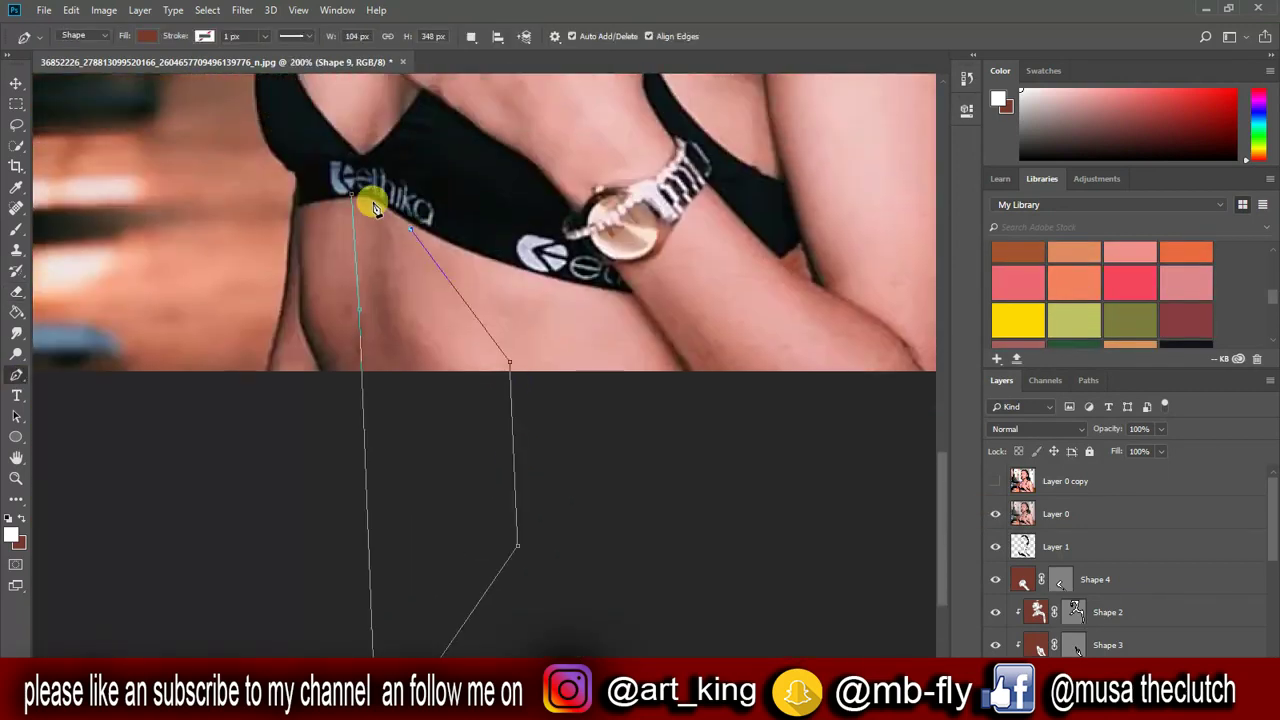
pyautogui.click(995, 513)
# - Add a second under-bra shadow shape and soften both with the Eraser
pyautogui.press('e')
pyautogui.rightClick(560, 335)
pyautogui.press('Return')
pyautogui.scroll(3, 290, 270)
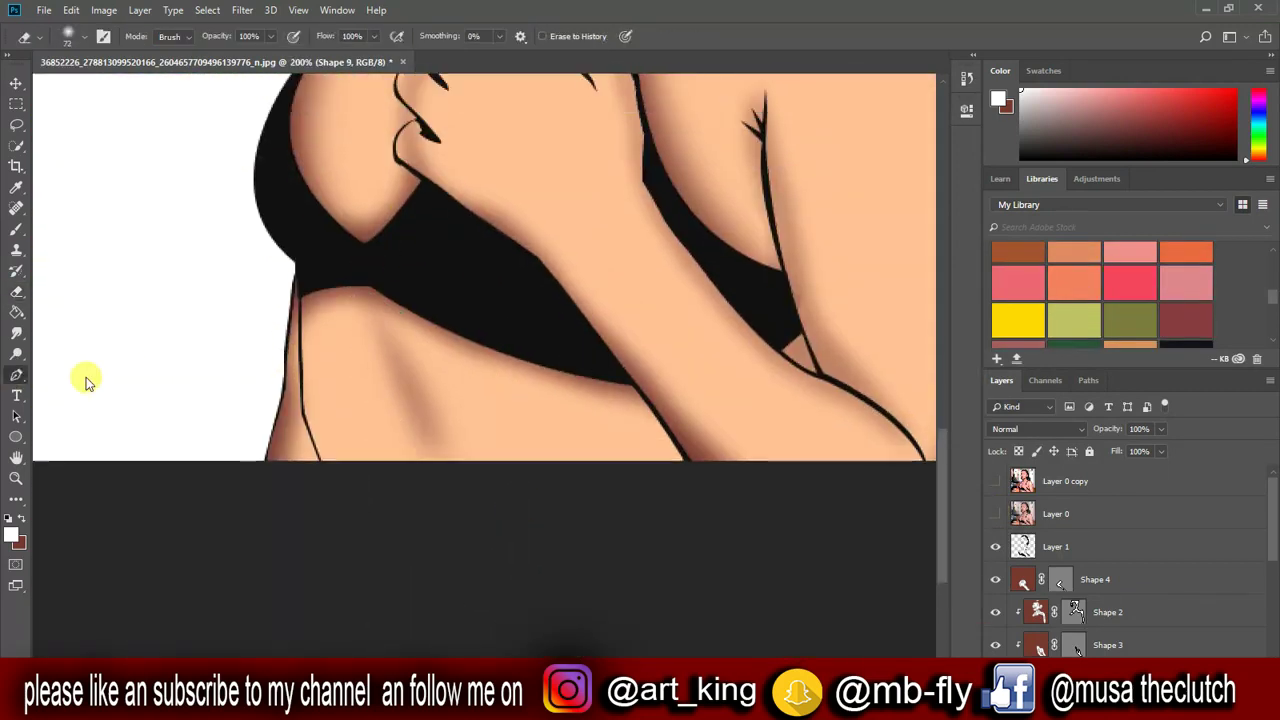
pyautogui.click(380, 306)
pyautogui.moveTo(306, 340); pyautogui.dragTo(230, 425)
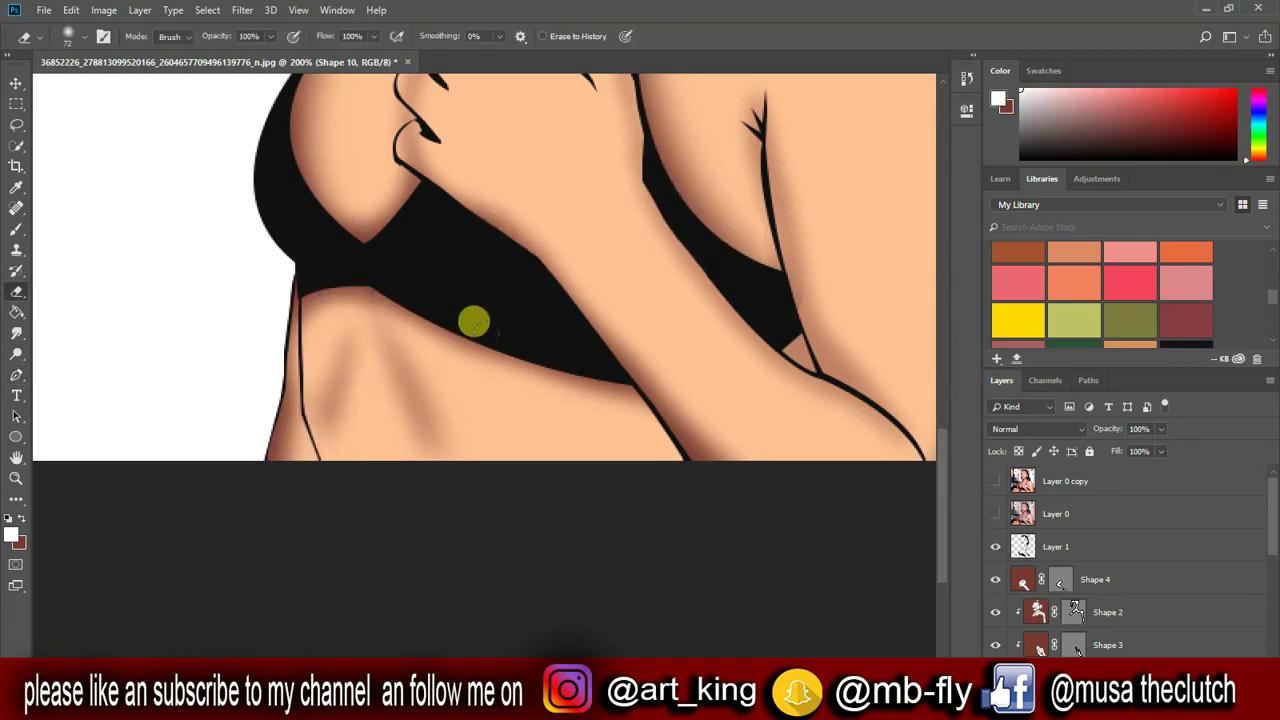
pyautogui.click(571, 323)
pyautogui.moveTo(571, 323)
pyautogui.mouseDown()
pyautogui.moveTo(349, 331)
pyautogui.moveTo(617, 428)
pyautogui.mouseUp()
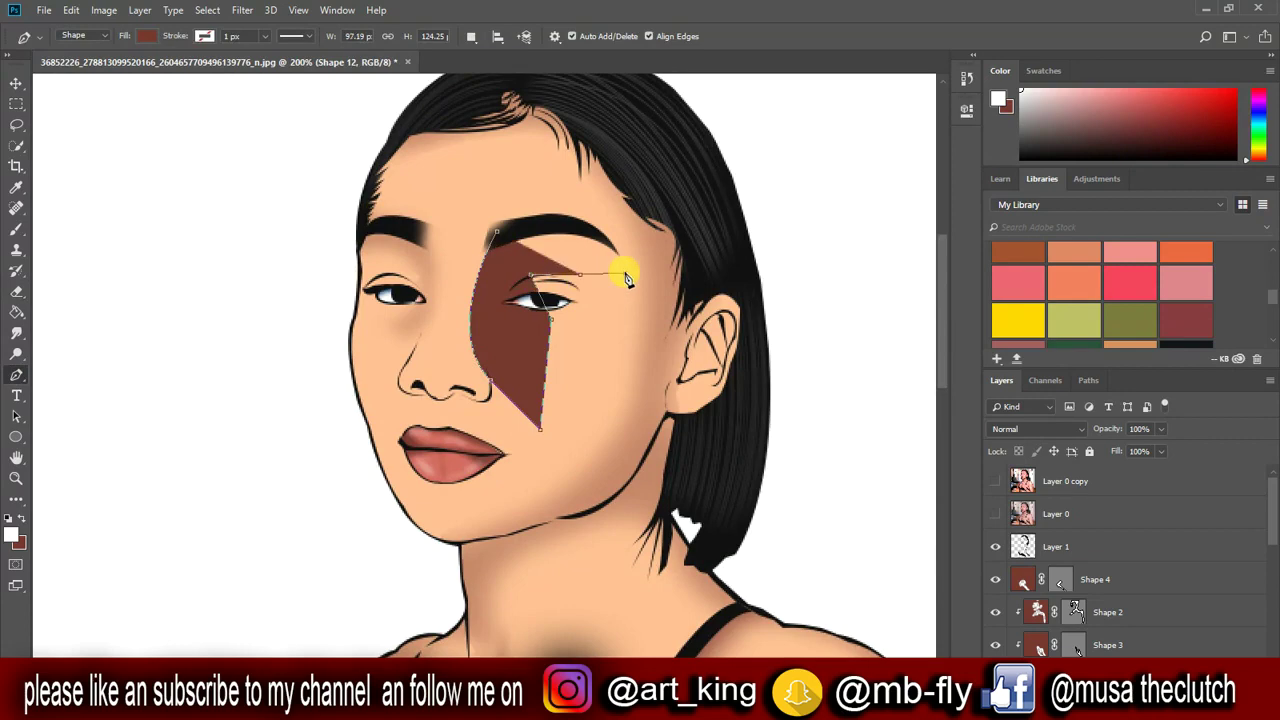
# - Erase the eye and cheek shadow into light shading between eyebrow and eye
pyautogui.click(14, 290)
pyautogui.moveTo(486, 400); pyautogui.dragTo(610, 260)
pyautogui.moveTo(505, 213); pyautogui.dragTo(530, 272)
pyautogui.press('e')
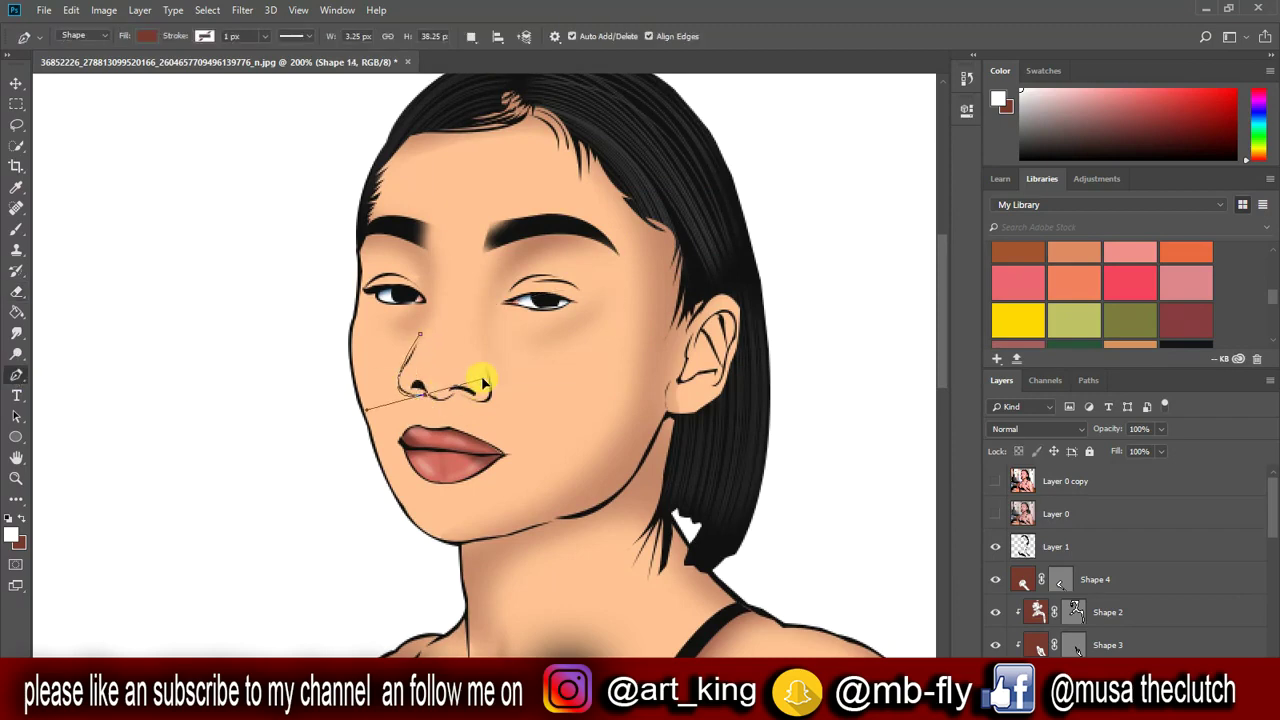
# - Outline a shadow shape around the nose down to above the lip
pyautogui.click(483, 340)
pyautogui.click(527, 432)
pyautogui.click(390, 428)
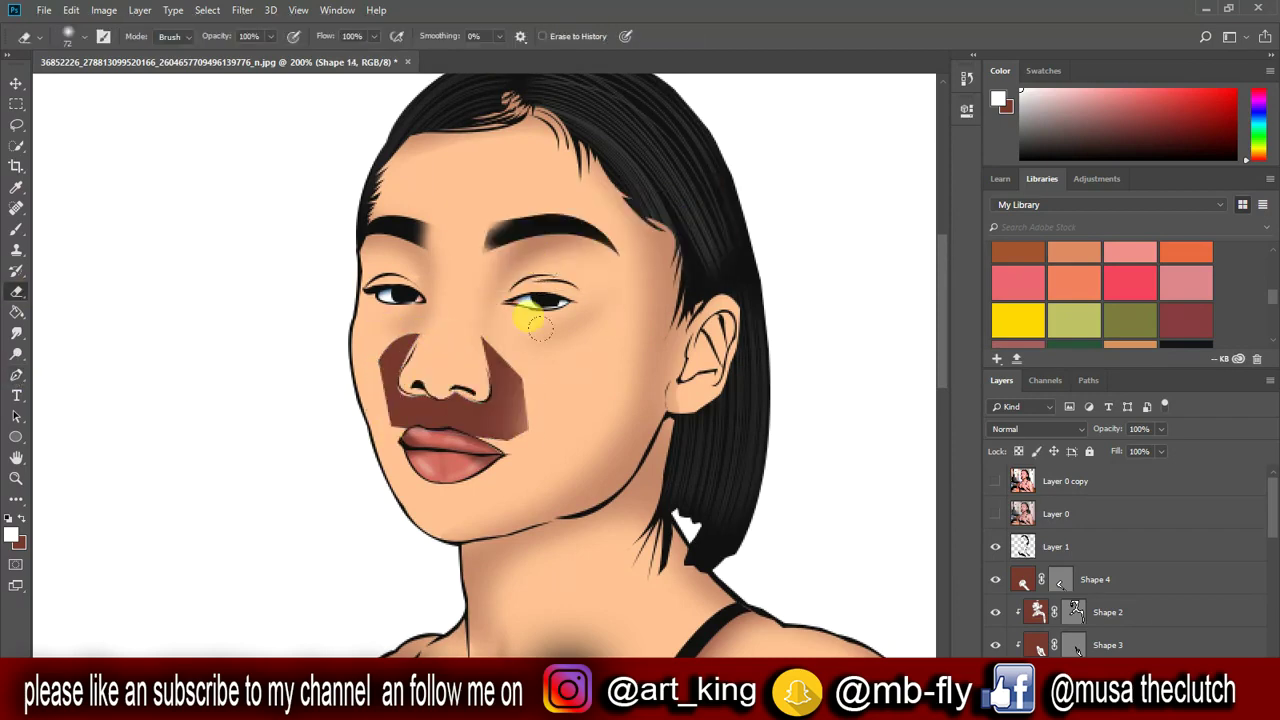
pyautogui.scroll(-1, 518, 328)
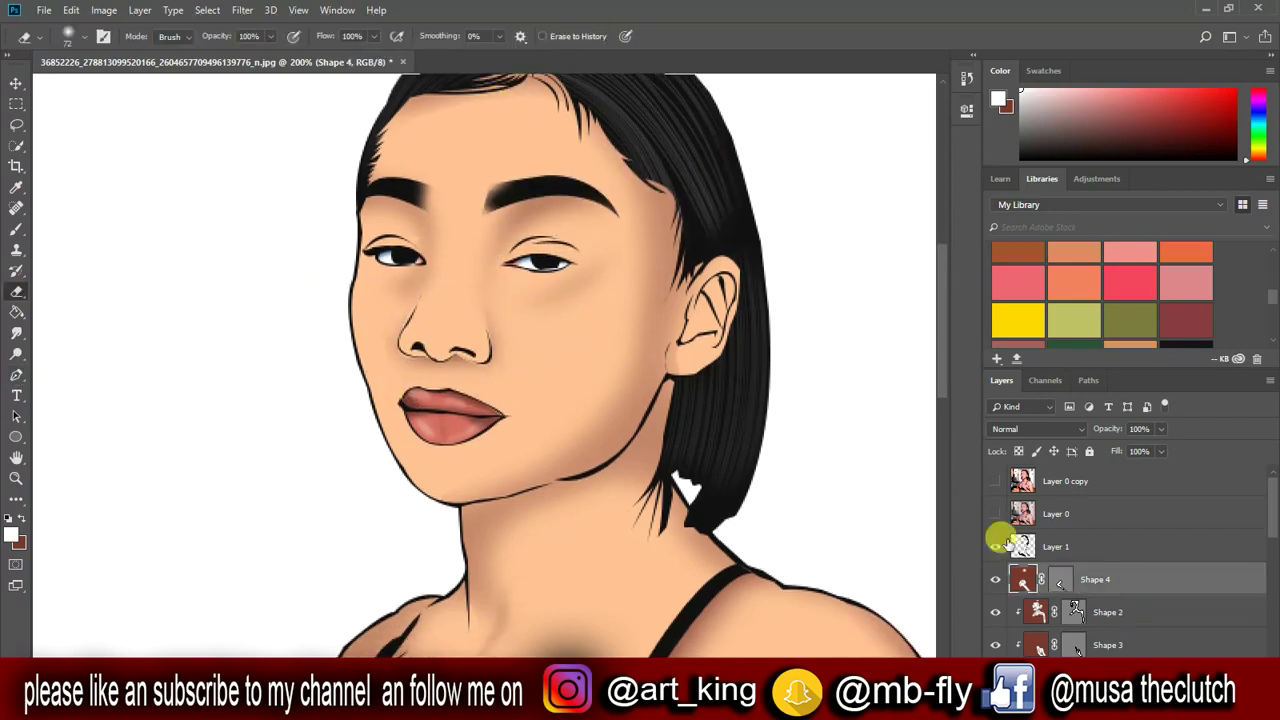
# - Draw a neck shadow below the jaw, place it under Shape 2, clip it and soften it
pyautogui.click(1138, 617)
pyautogui.scroll(-2, 586, 163)
pyautogui.scroll(-2, 500, 400)
pyautogui.press('p')
pyautogui.click(465, 517)
pyautogui.click(697, 390)
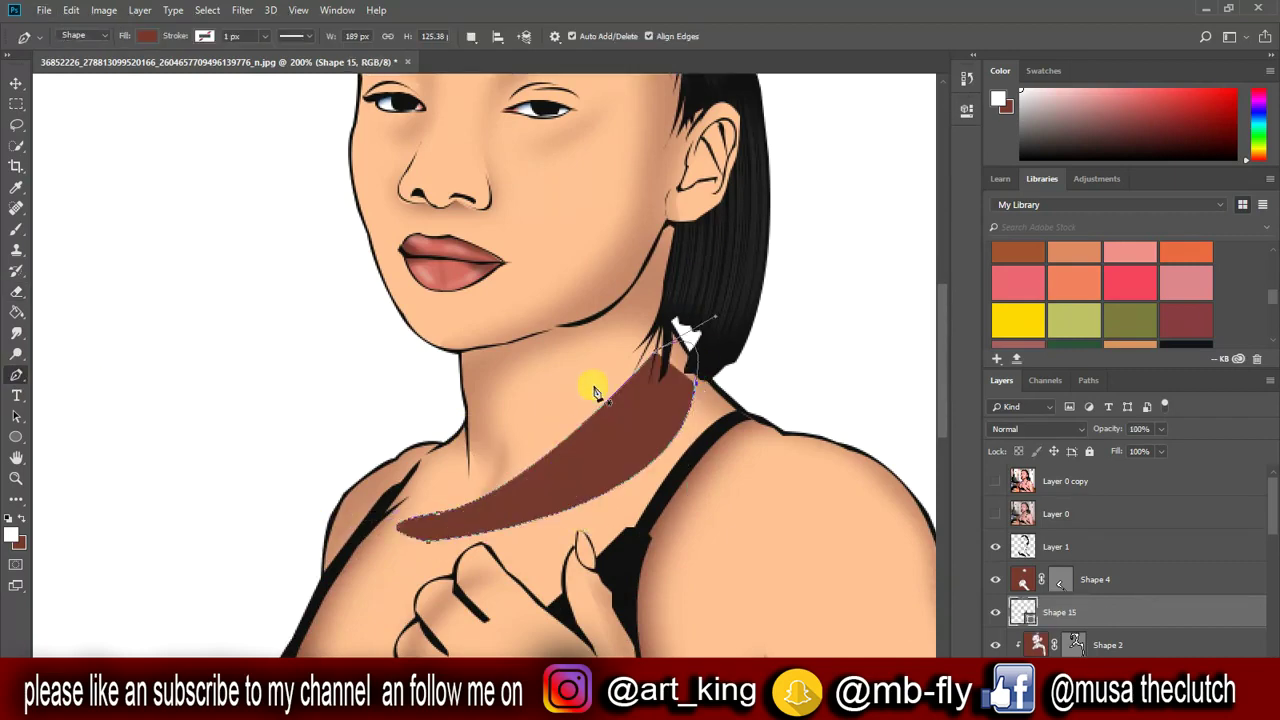
pyautogui.hotkey('ctrl', '[')
pyautogui.hotkey('ctrl', 'alt', 'g')
pyautogui.press('e')
pyautogui.moveTo(711, 266); pyautogui.dragTo(432, 422)
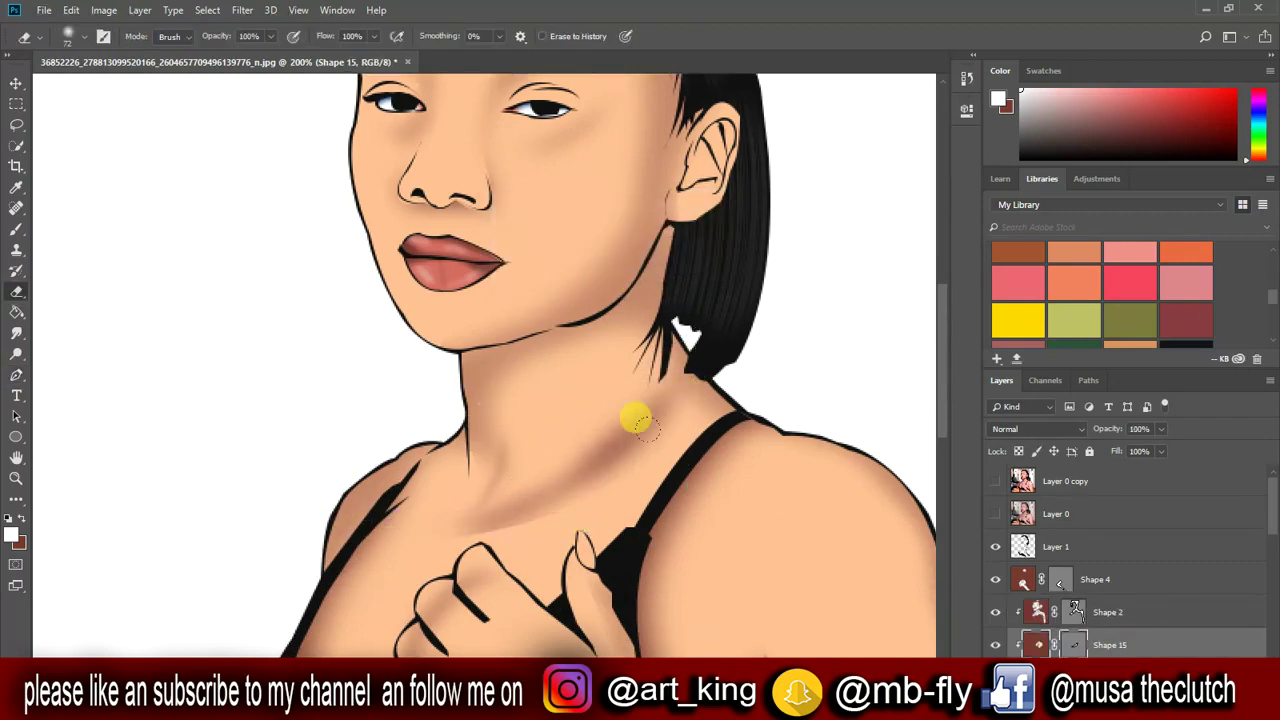
# - Close a shoulder shadow outline and rasterize and soften the forehead shadow
pyautogui.hotkey('ctrl', '-')
pyautogui.hotkey('ctrl', '-')
pyautogui.hotkey('ctrl', '+')
pyautogui.click(629, 387)
pyautogui.rightClick(814, 423)
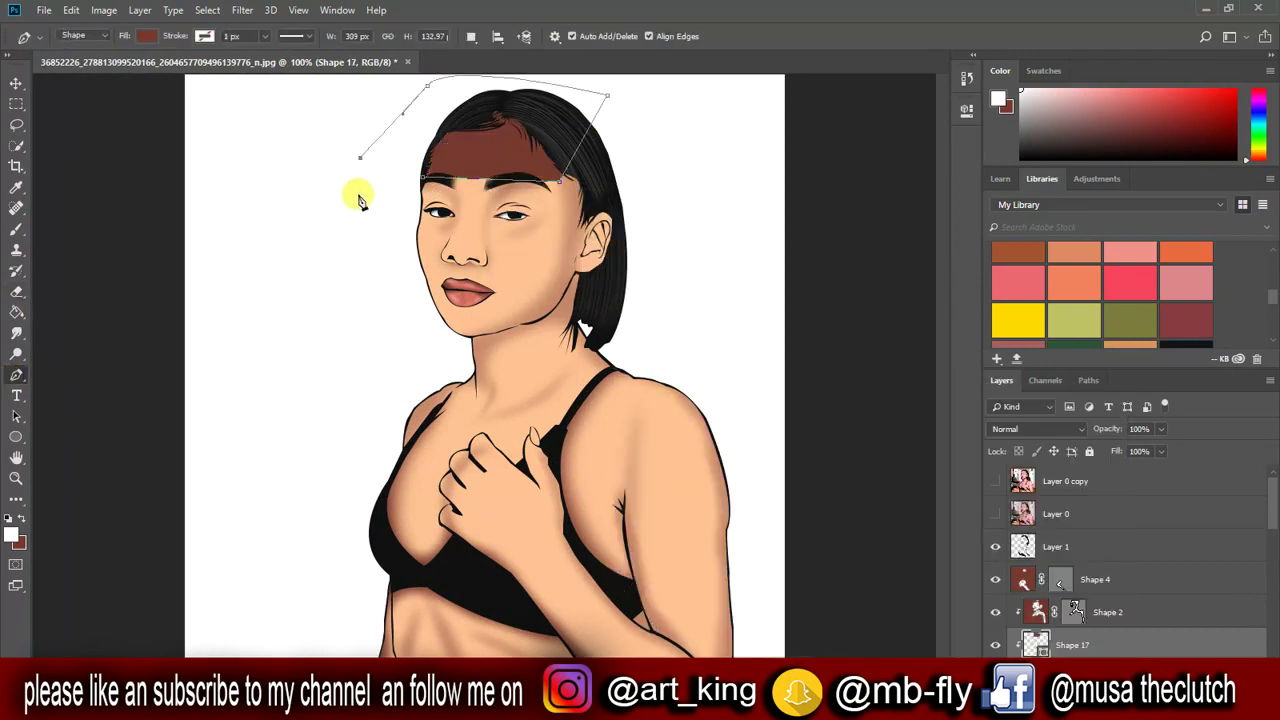
pyautogui.press('e')
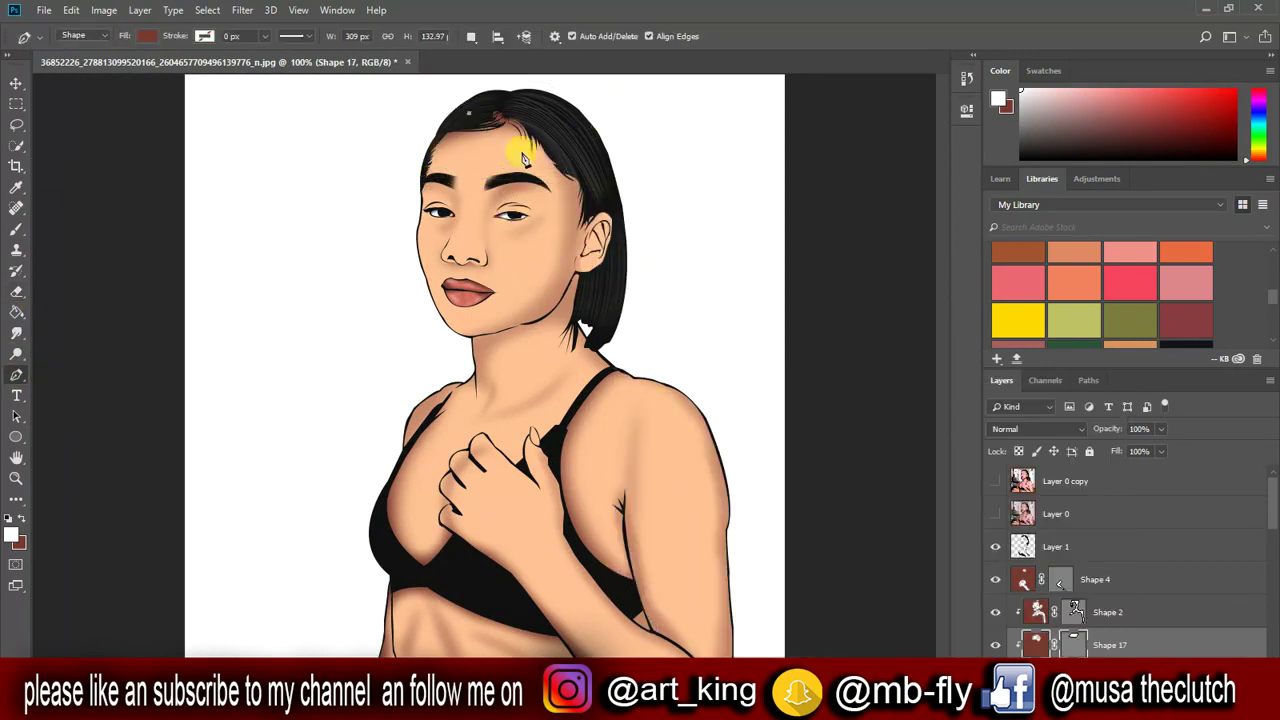
pyautogui.press('e')
pyautogui.click(577, 266)
pyautogui.click(580, 266)
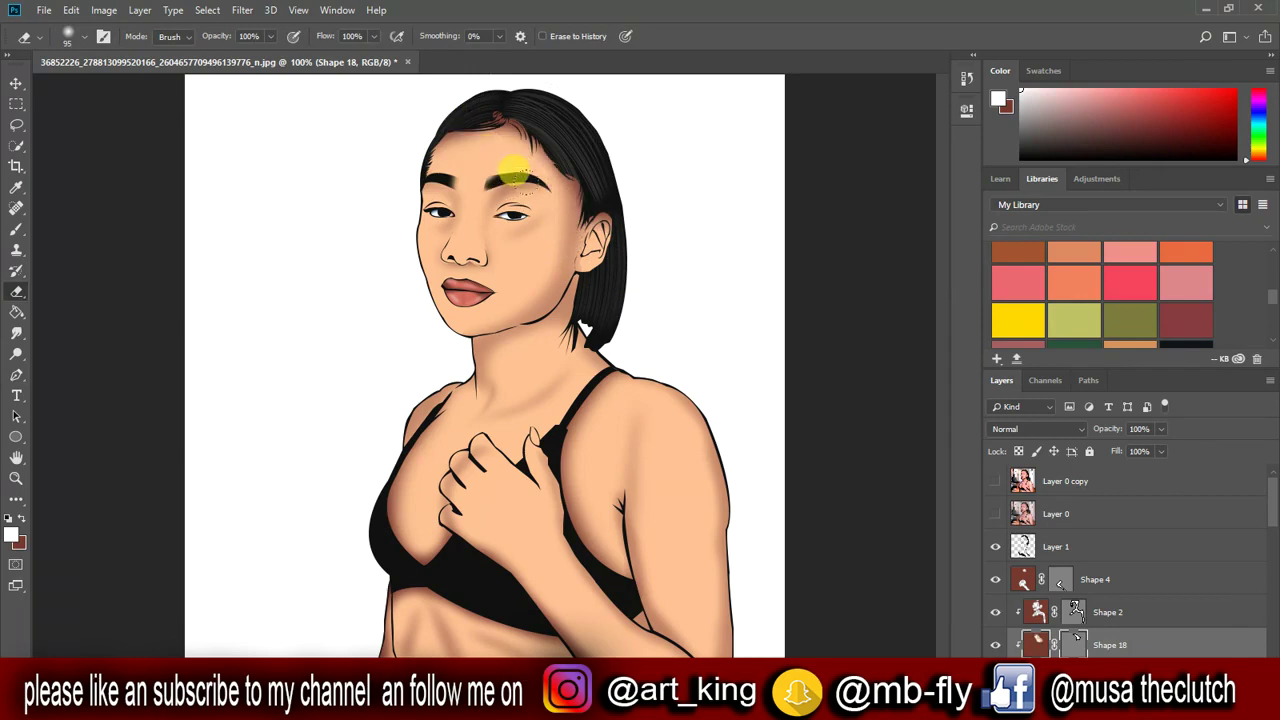
# - Lower the Shape 17 shadow's opacity to 84%
pyautogui.hotkey('ctrl', '-')
pyautogui.click(1160, 429)
pyautogui.hotkey('alt', '[')
pyautogui.moveTo(1162, 450); pyautogui.dragTo(1150, 450)
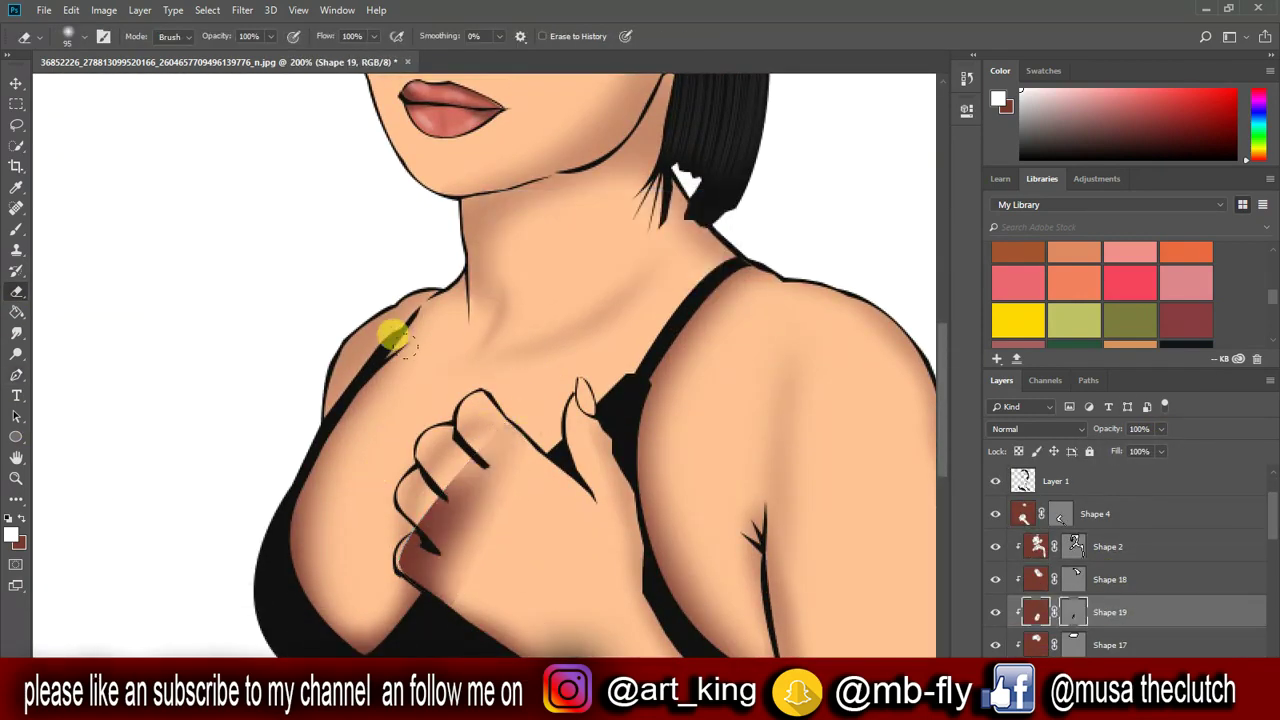
pyautogui.hotkey('ctrl', '+')
pyautogui.press('p')
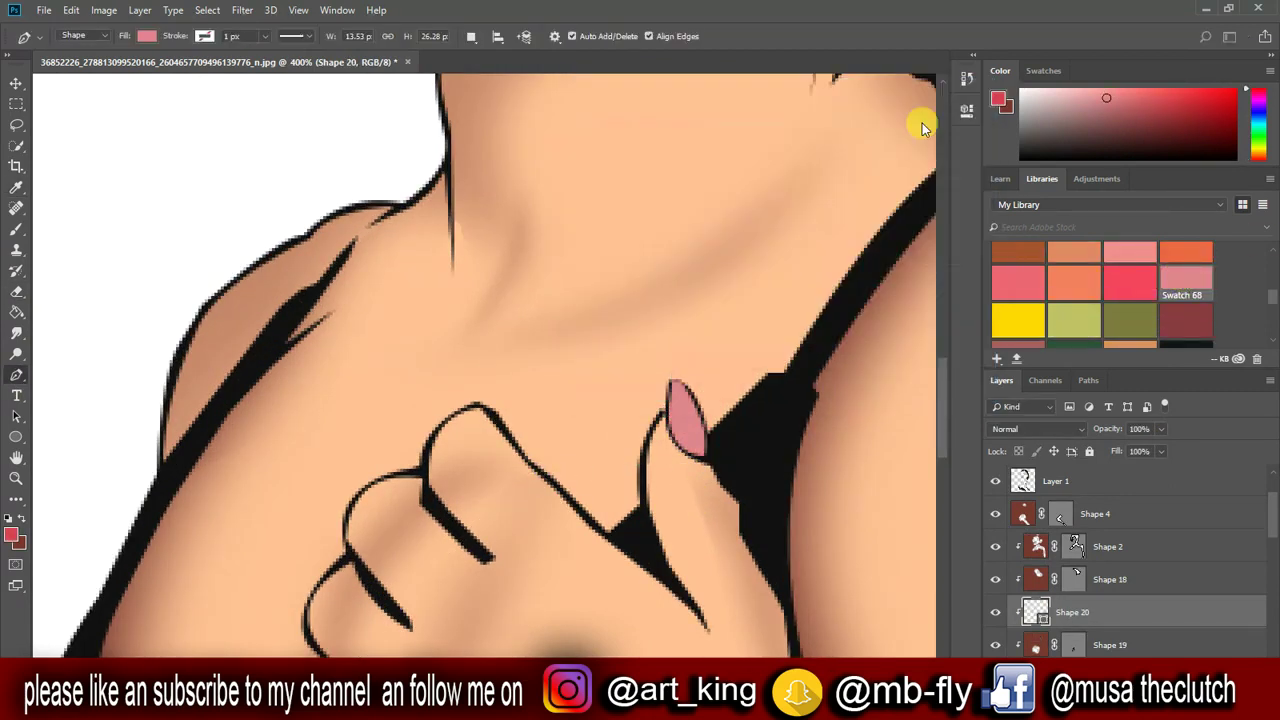
# - Change the nail fill to a brighter red-pink and set a 15 px Eraser for the shine
pyautogui.click(1183, 280)
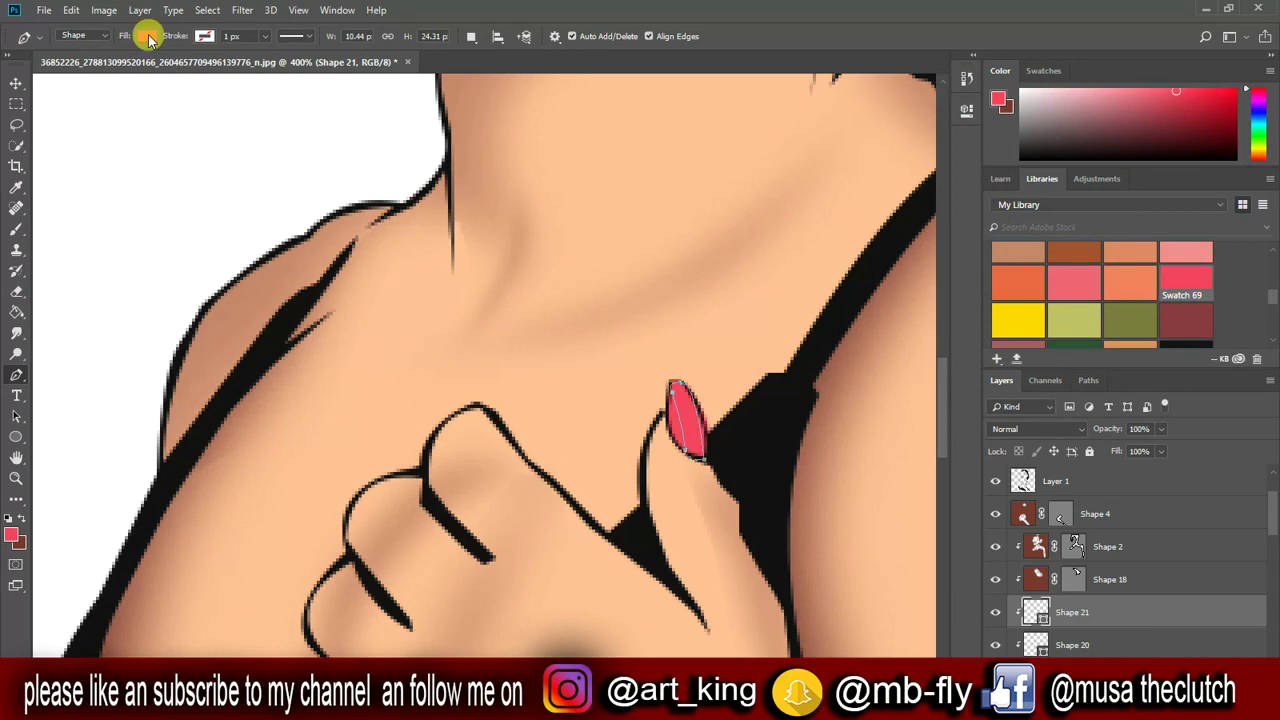
pyautogui.click(148, 38)
pyautogui.press('e')
pyautogui.press('[')
pyautogui.press('[')
pyautogui.press('[')
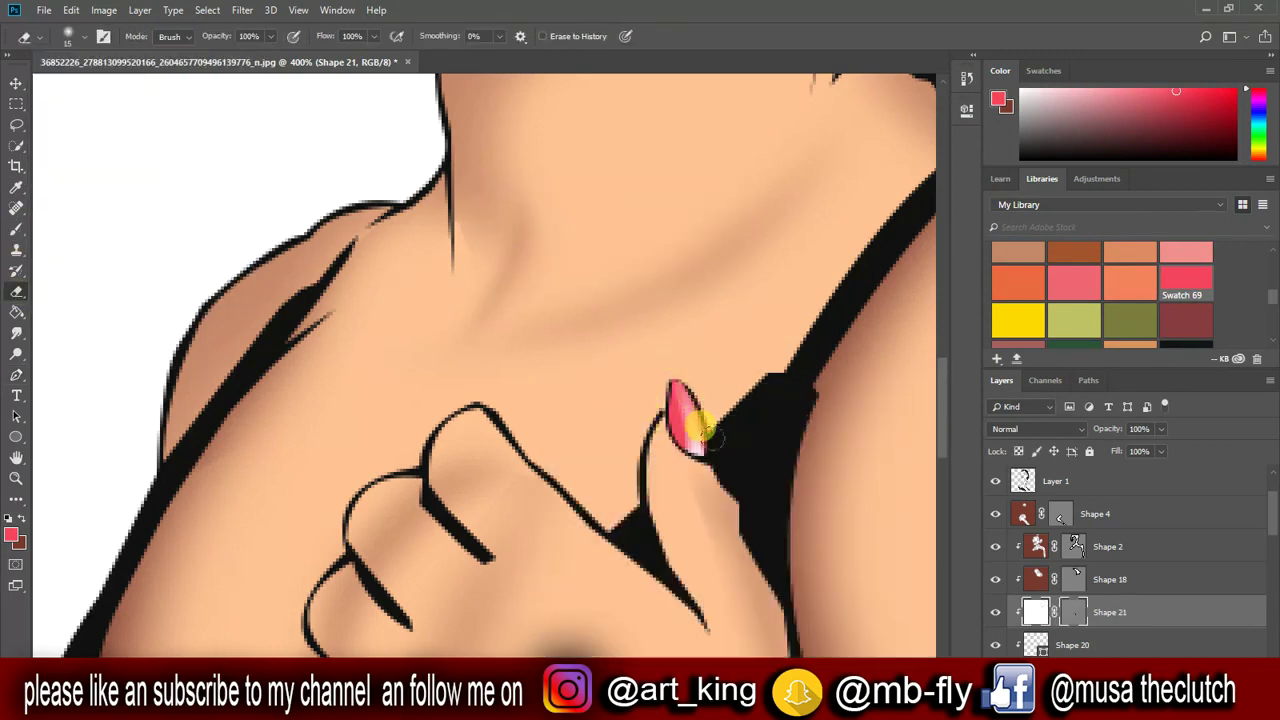
# - Above Layer 1, start a shadow shape curving along the left bra cup
pyautogui.hotkey('ctrl', '0')
pyautogui.keyDown('alt'); pyautogui.scroll(3, 791, 500); pyautogui.keyUp('alt')
pyautogui.scroll(-3, 1090, 525)
pyautogui.scroll(-3, 1088, 522)
pyautogui.click(1090, 547)
pyautogui.press('p')
pyautogui.scroll(2, 375, 475)
pyautogui.scroll(1, 377, 475)
pyautogui.click(300, 352)
pyautogui.moveTo(305, 565); pyautogui.dragTo(357, 570)
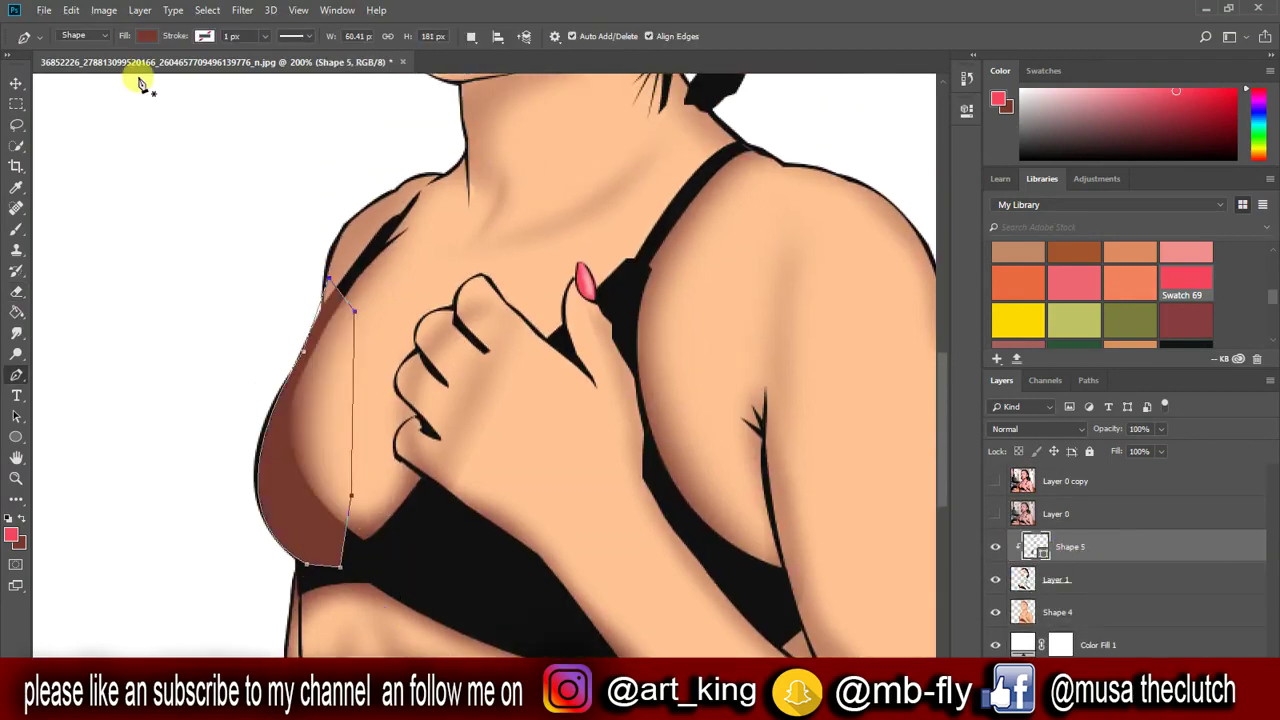
# - Erase the bra highlight shape into a soft shine
pyautogui.press('e')
pyautogui.moveTo(343, 329); pyautogui.dragTo(300, 371)
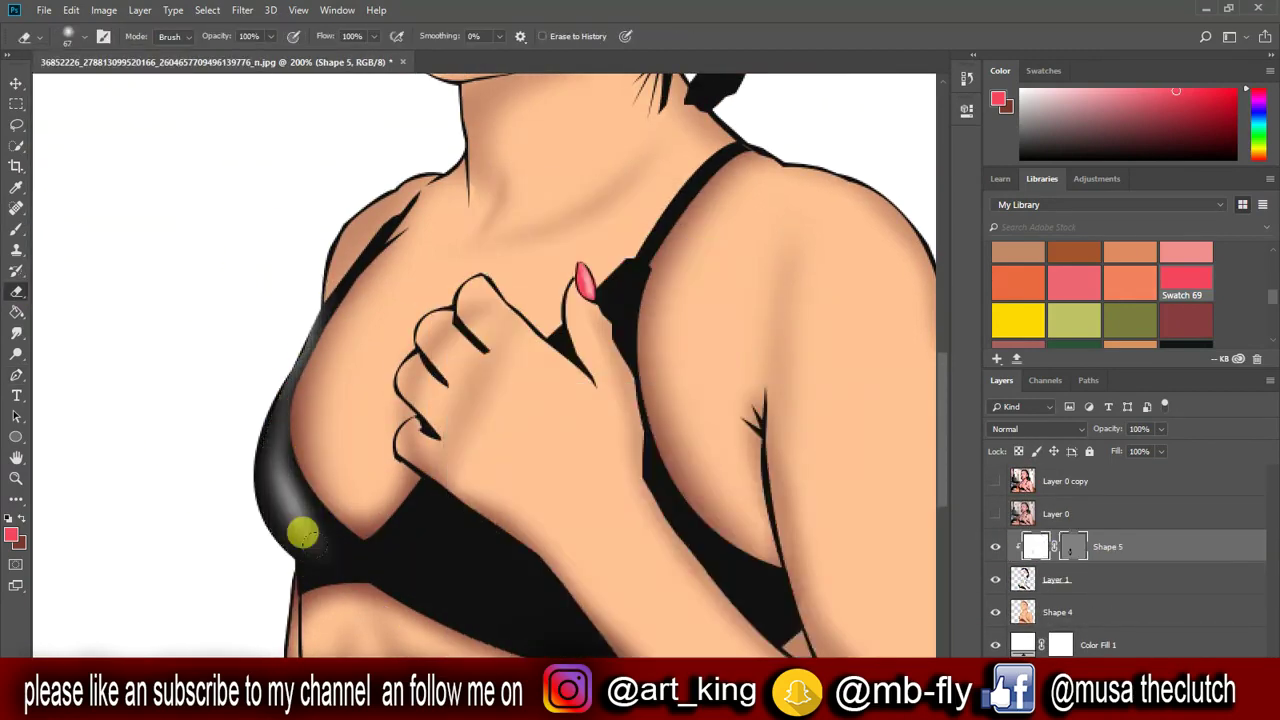
pyautogui.scroll(-1, 371, 291)
# - Draw a white highlight shape across the lower chest below Shape 5, then erase it into a soft shine
pyautogui.press('p')
pyautogui.click(400, 491)
pyautogui.moveTo(610, 625); pyautogui.dragTo(585, 508)
pyautogui.click(390, 488)
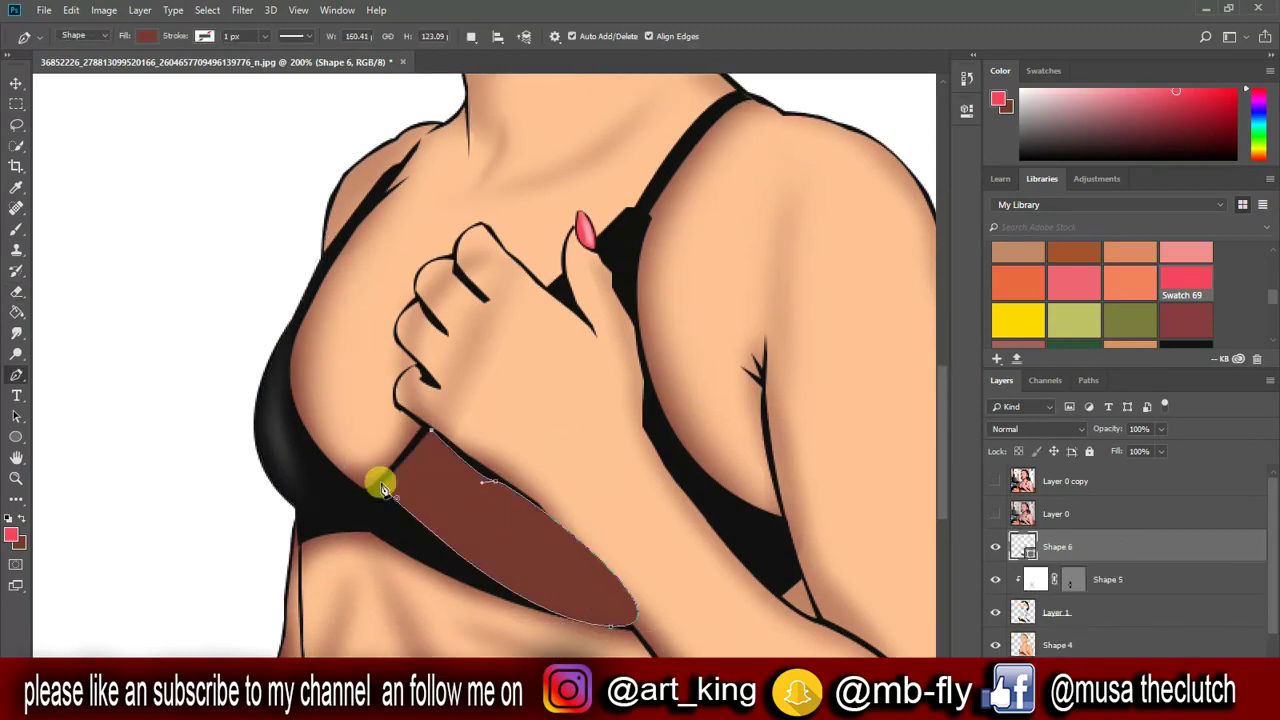
pyautogui.moveTo(1057, 546); pyautogui.dragTo(1099, 590)
pyautogui.click(147, 36)
pyautogui.click(40, 100)
pyautogui.press('e')
pyautogui.moveTo(466, 489)
pyautogui.mouseDown()
pyautogui.moveTo(485, 425)
pyautogui.moveTo(329, 423)
pyautogui.mouseUp()
pyautogui.scroll(2, 329, 423)
# - Draw a curved chest highlight as Shape 7, clip it to the skin and rasterize it
pyautogui.press('p')
pyautogui.click(147, 36)
pyautogui.click(424, 285)
pyautogui.moveTo(365, 597); pyautogui.dragTo(443, 625)
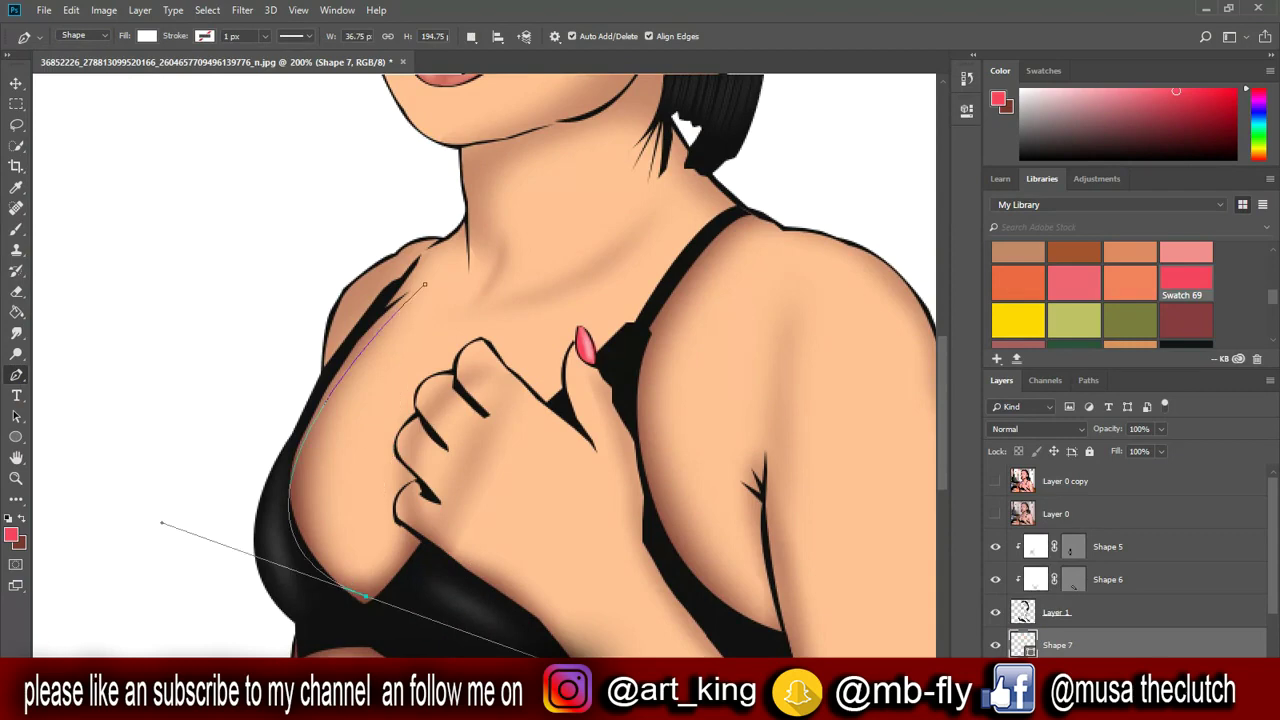
pyautogui.scroll(-2, 443, 625)
pyautogui.moveTo(404, 457); pyautogui.dragTo(403, 423)
pyautogui.keyDown('alt'); pyautogui.click(1090, 600); pyautogui.keyUp('alt')
pyautogui.press('e')
pyautogui.click(568, 276)
pyautogui.click(568, 276)
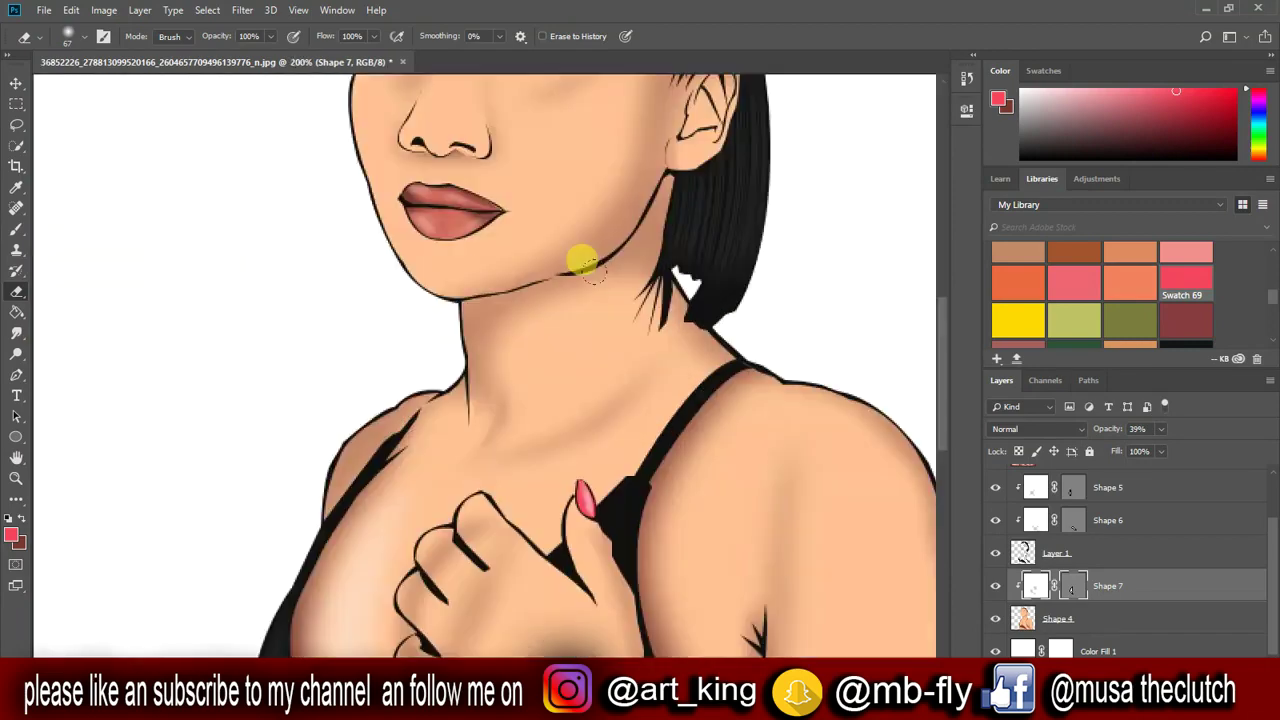
# - Blend the nose, shoulder and arm highlights softly with a smaller soft Eraser
pyautogui.press('e')
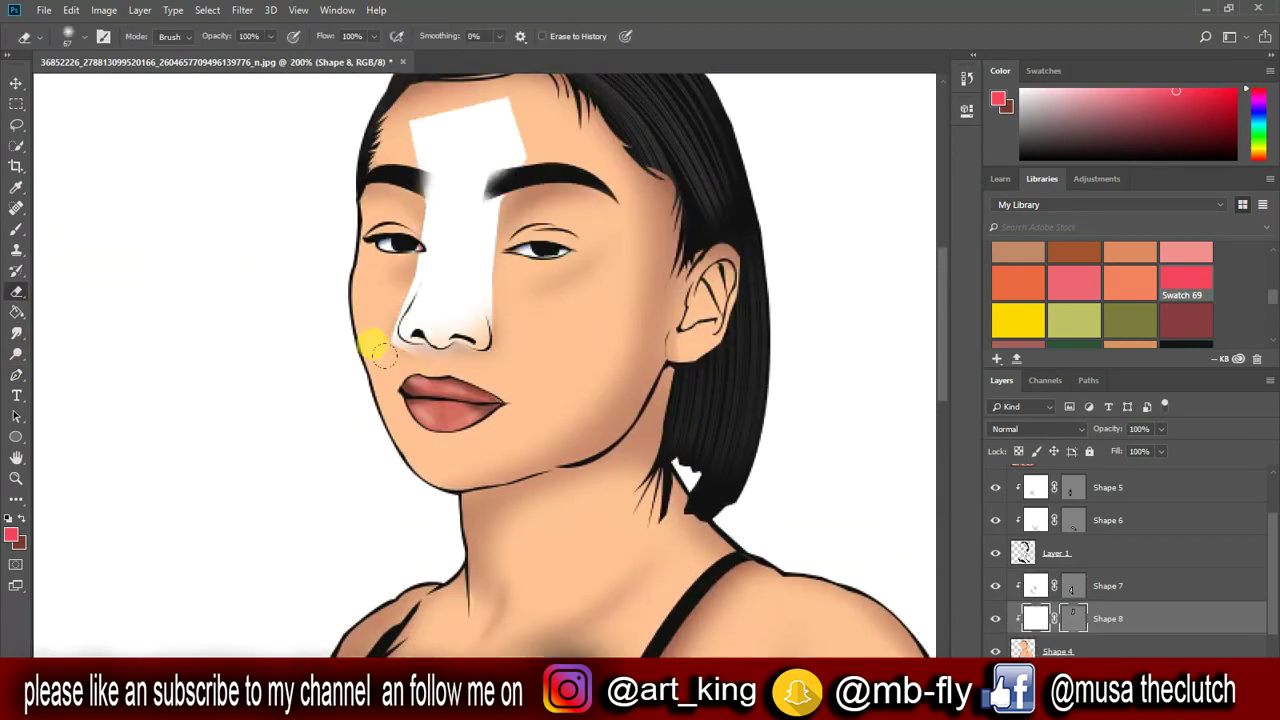
pyautogui.moveTo(365, 337); pyautogui.dragTo(505, 130)
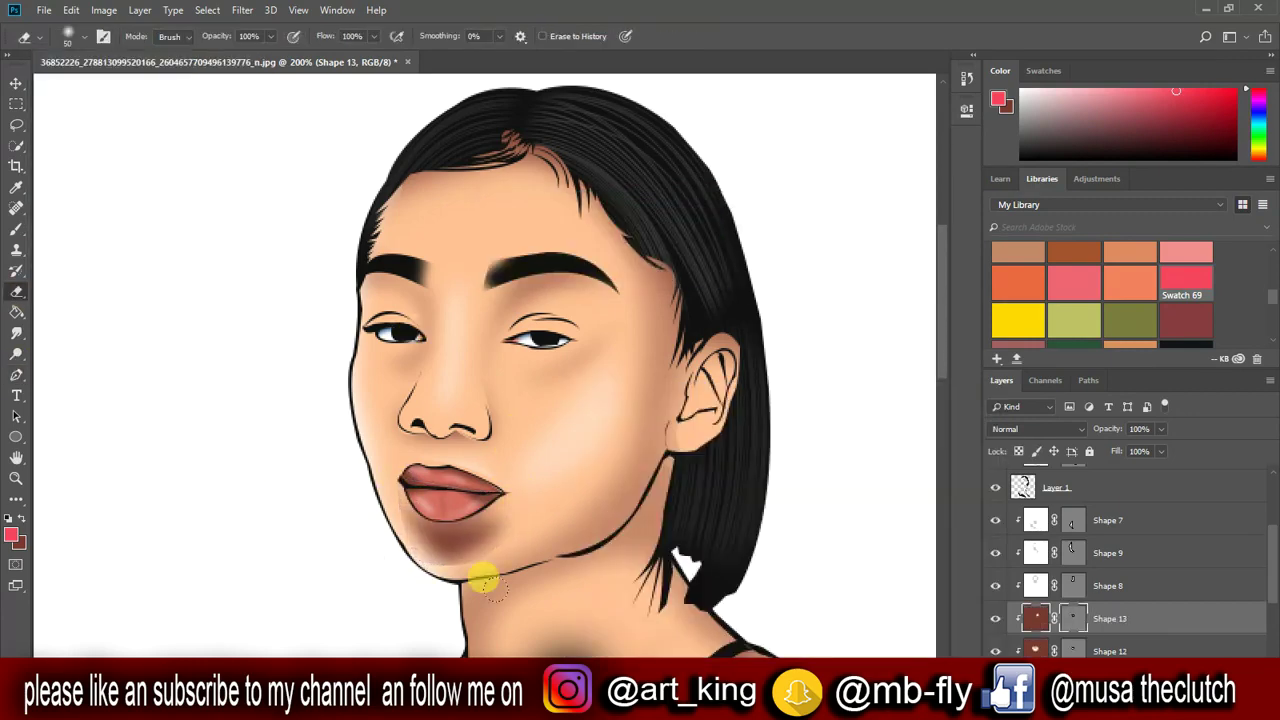
pyautogui.hotkey('ctrl', '-')
pyautogui.hotkey('ctrl', '-')
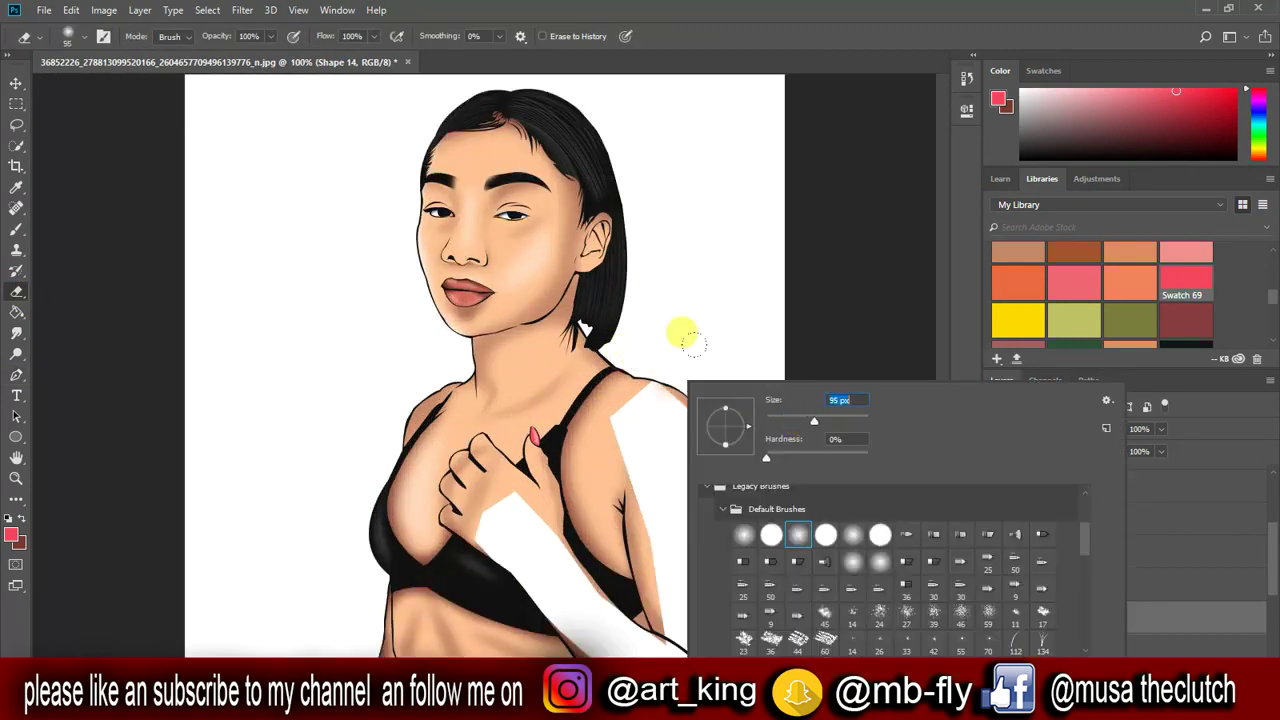
pyautogui.moveTo(648, 430); pyautogui.dragTo(500, 530)
pyautogui.moveTo(510, 638); pyautogui.dragTo(620, 560)
pyautogui.rightClick(590, 500)
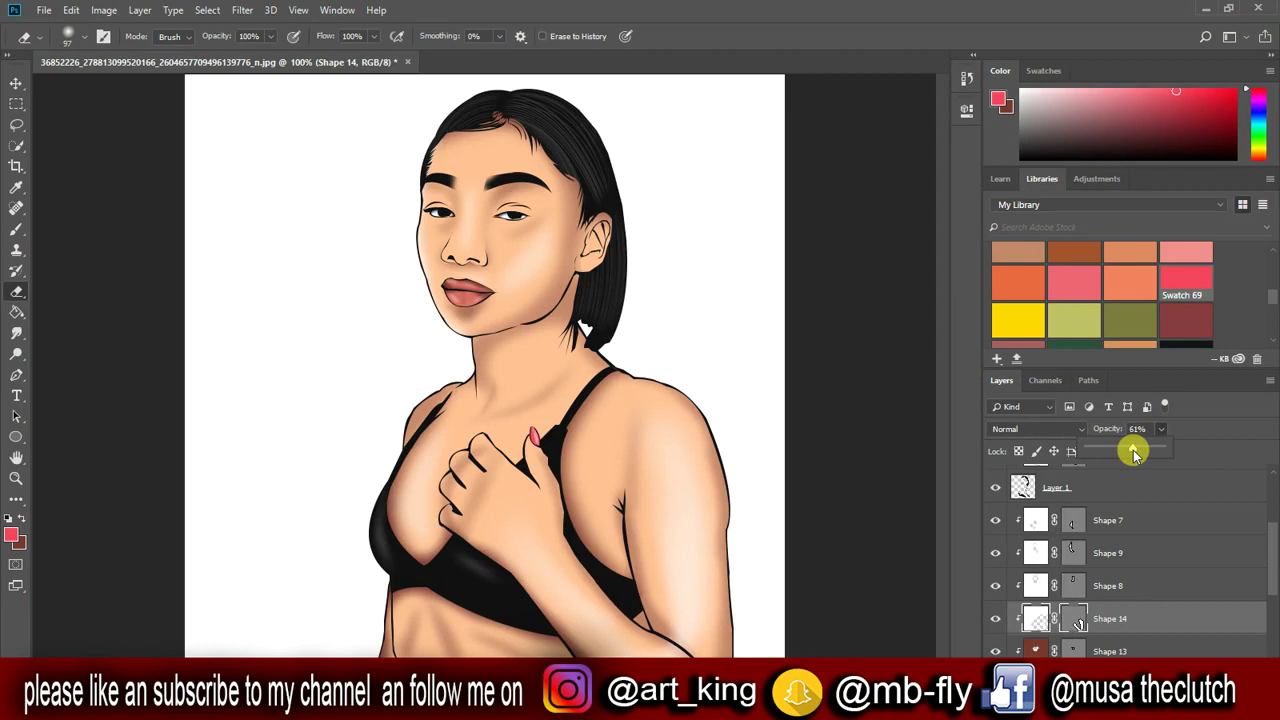
# - Merge all the shading and highlight layers into one layer
pyautogui.scroll(2, 1128, 560)
pyautogui.keyDown('shift'); pyautogui.click(1100, 522); pyautogui.keyUp('shift')
pyautogui.hotkey('ctrl', 'e')
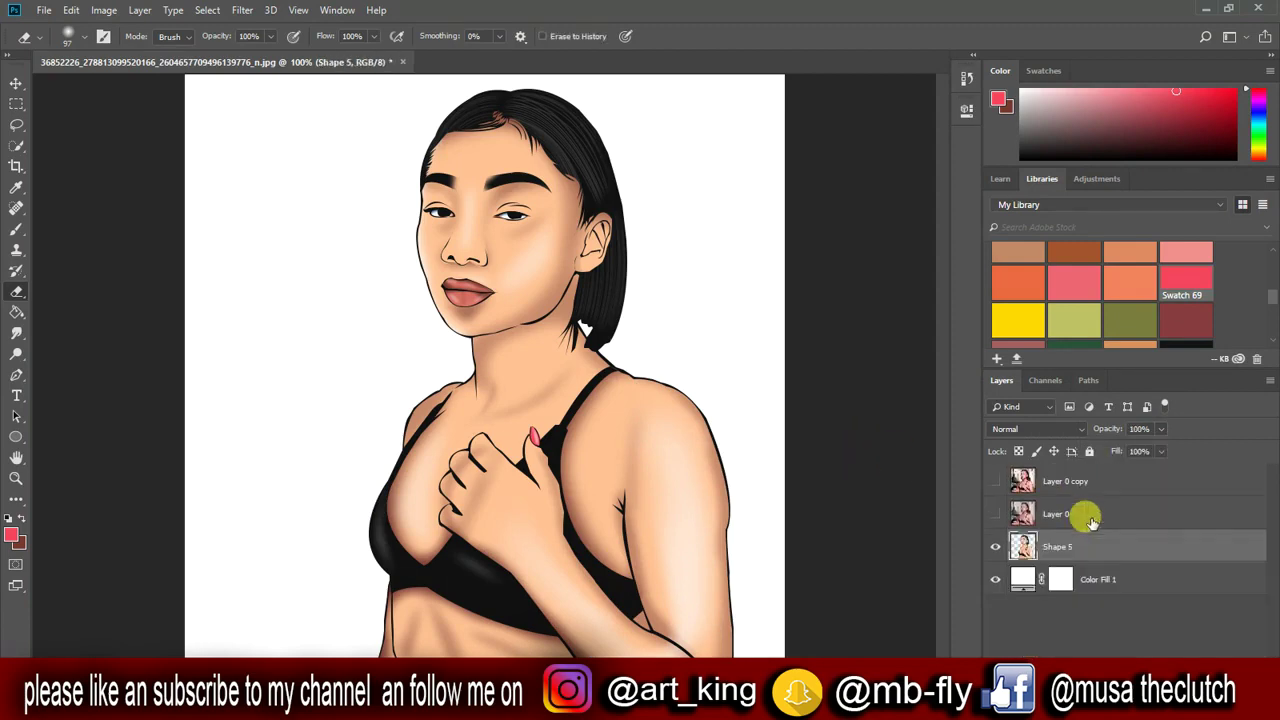
# - Add a dark red Solid Color background fill and shift the figure right
pyautogui.click(680, 217)
pyautogui.click(935, 118)
pyautogui.press('v')
pyautogui.moveTo(485, 128); pyautogui.dragTo(530, 128)
pyautogui.click(245, 476)
pyautogui.click(610, 36)
pyautogui.click(938, 118)
pyautogui.write('@AR')
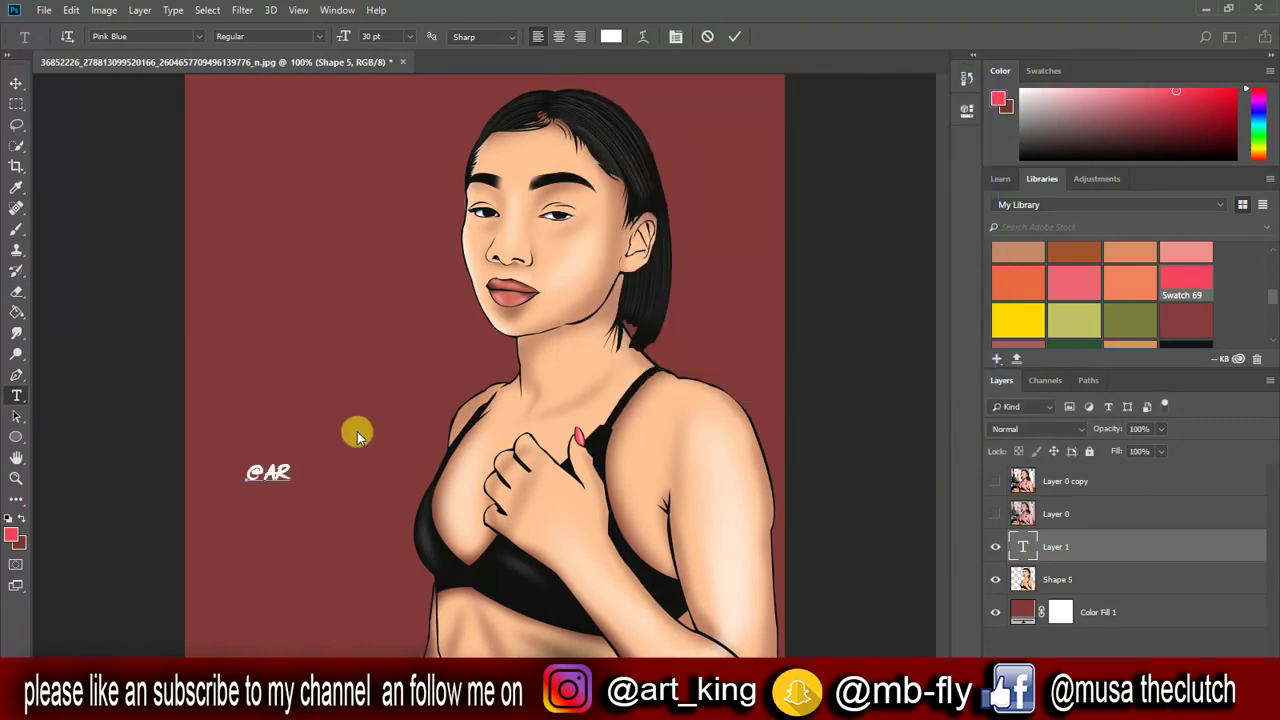
pyautogui.click(199, 36)
pyautogui.click(294, 109)
pyautogui.click(199, 36)
pyautogui.click(200, 42)
# - Rotate and stretch the signature text diagonally
pyautogui.hotkey('ctrl', 't')
pyautogui.moveTo(335, 495)
pyautogui.mouseDown()
pyautogui.moveTo(372, 512)
pyautogui.moveTo(389, 478)
pyautogui.mouseUp()
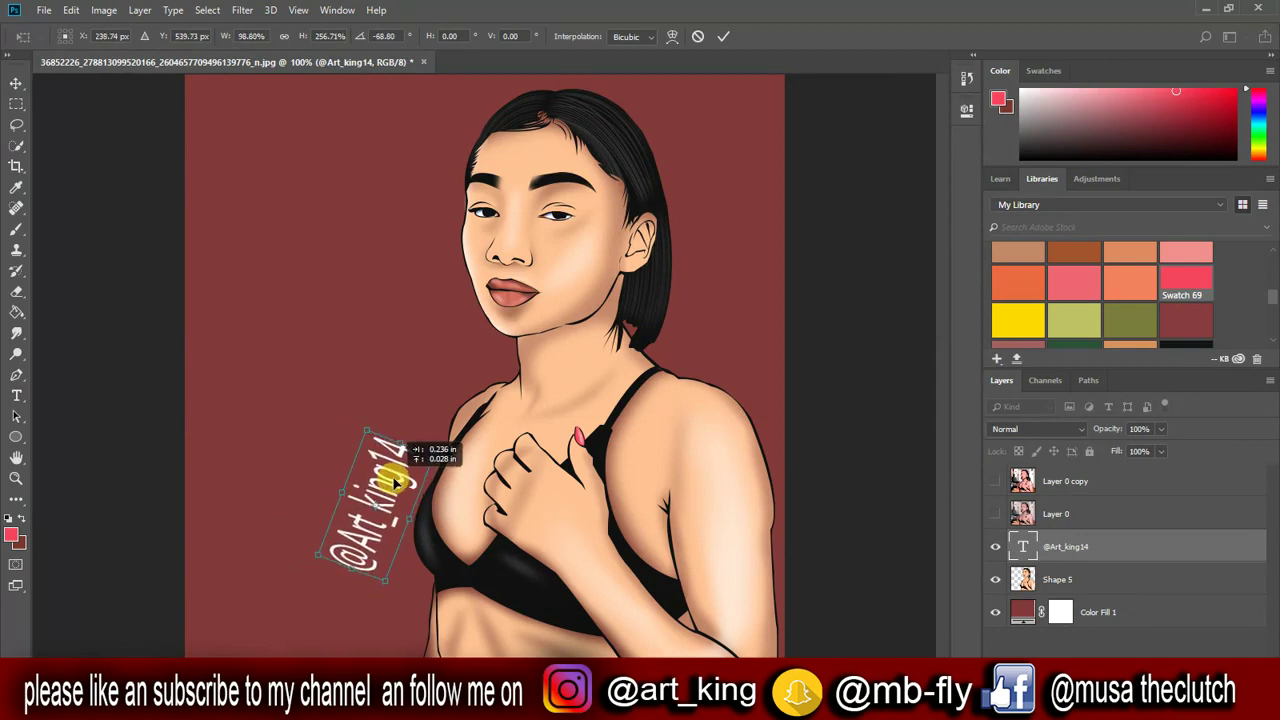
pyautogui.press('Return')
# - Give the signature a yellow-orange gradient overlay and drop shadow layer style
pyautogui.doubleClick(1086, 546)
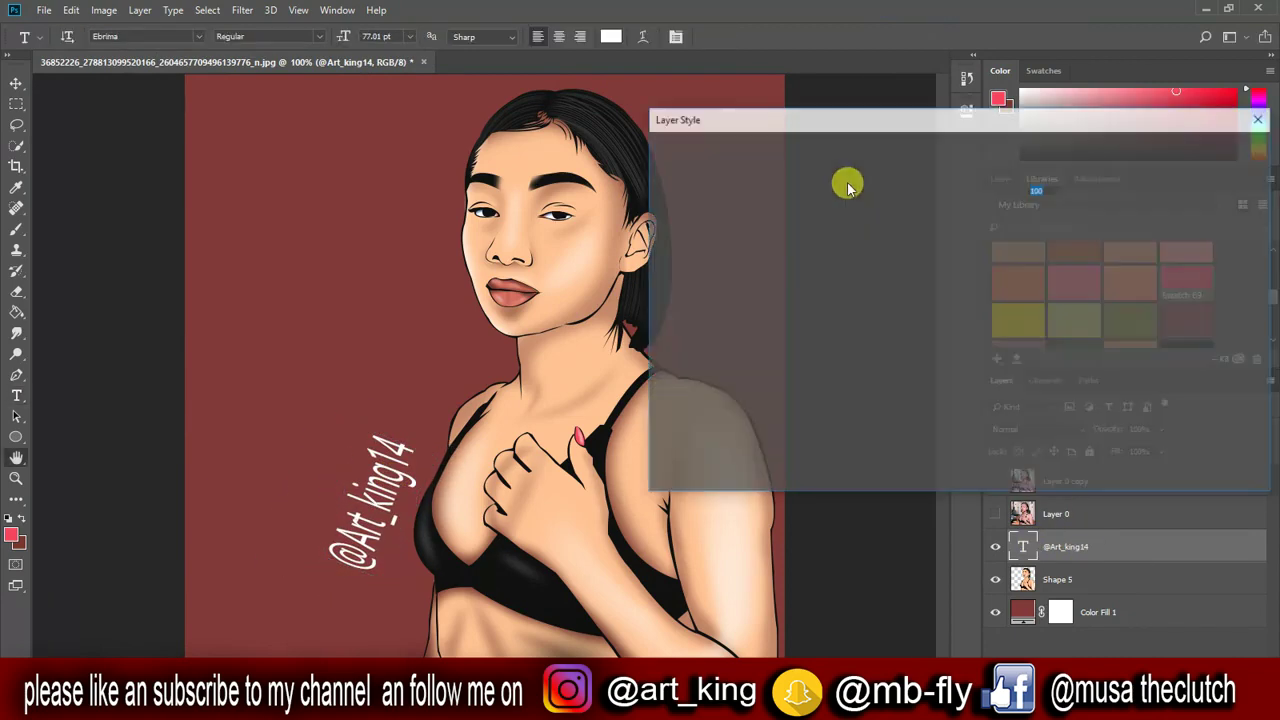
pyautogui.click(701, 357)
pyautogui.click(1016, 210)
pyautogui.click(891, 243)
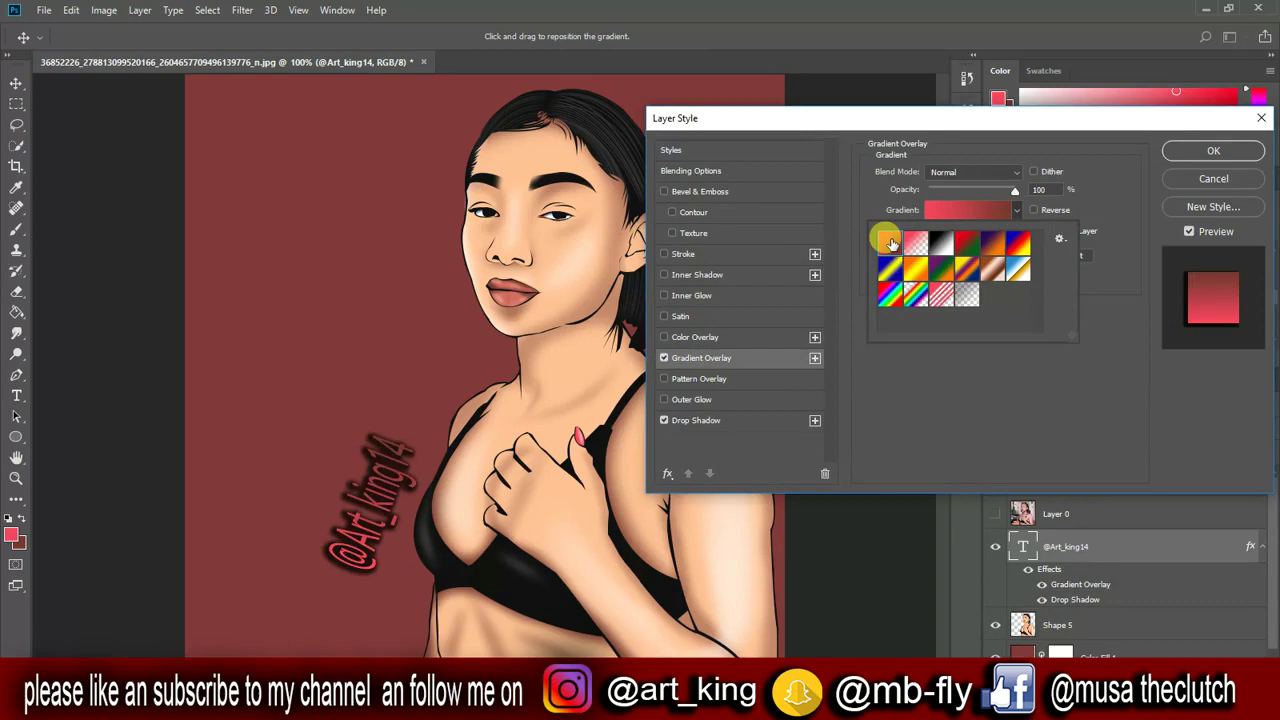
pyautogui.click(1098, 648)
pyautogui.click(16, 312)
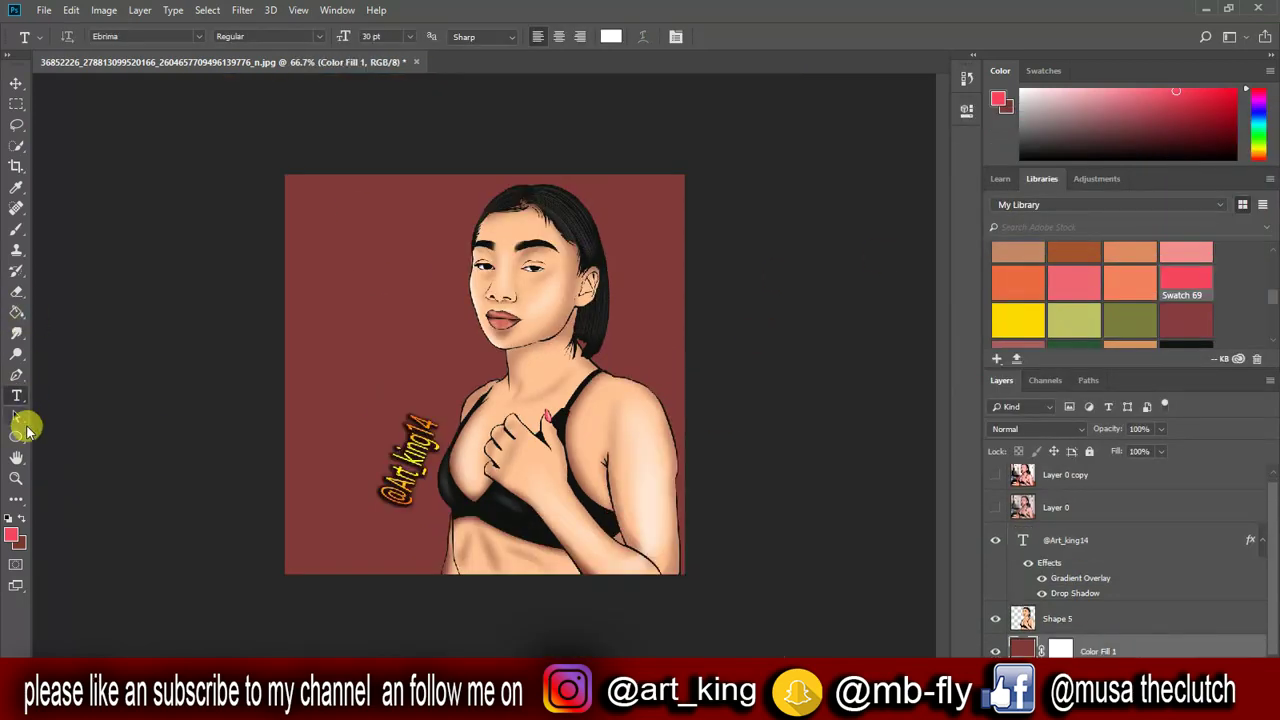
# - Drag a white-to-grey gradient across Layer 1 above the maroon background
pyautogui.moveTo(277, 172); pyautogui.dragTo(700, 314)
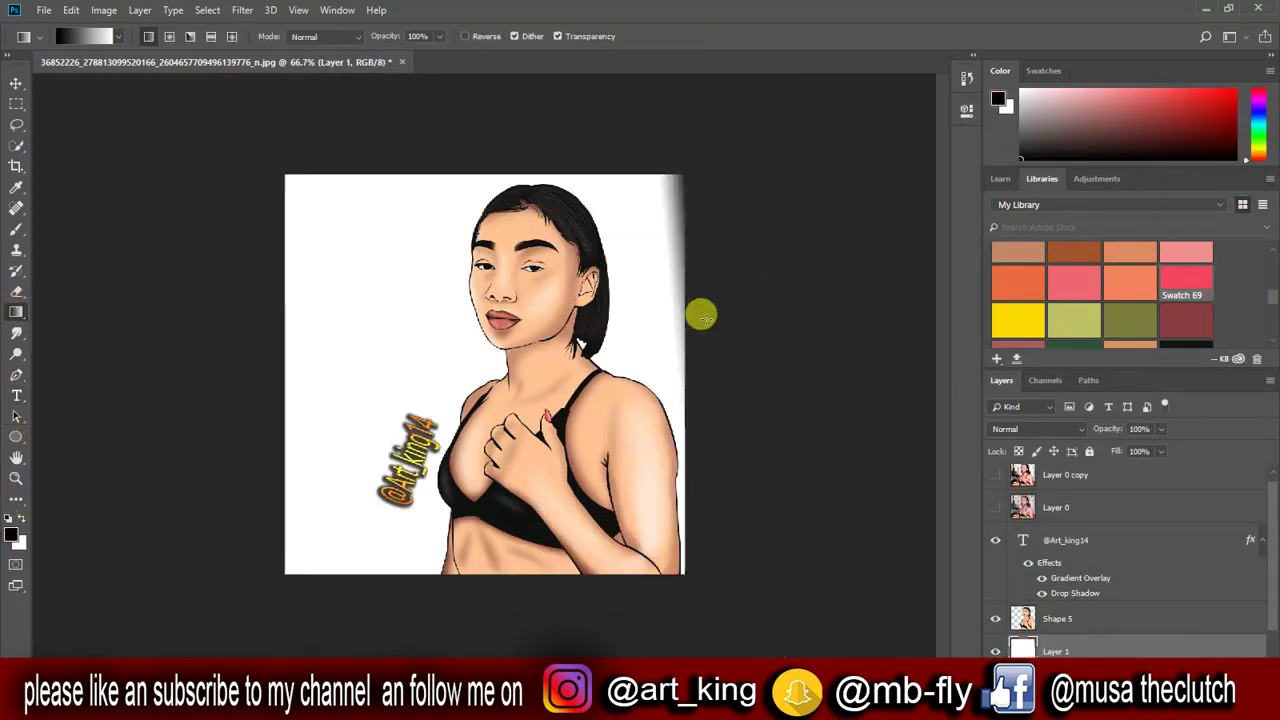